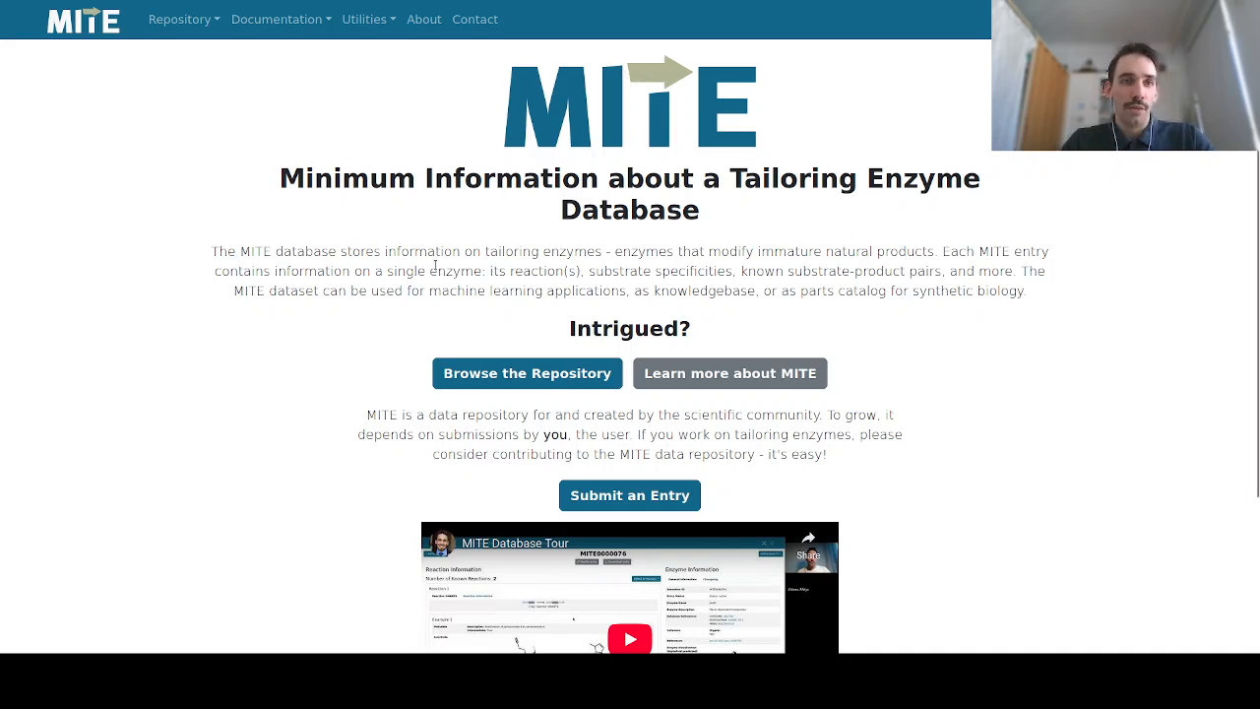
Browse the repository's active entries and open entry MITE0000009 for the enzyme MeiD
left_click(184, 19)
left_click(174, 54)
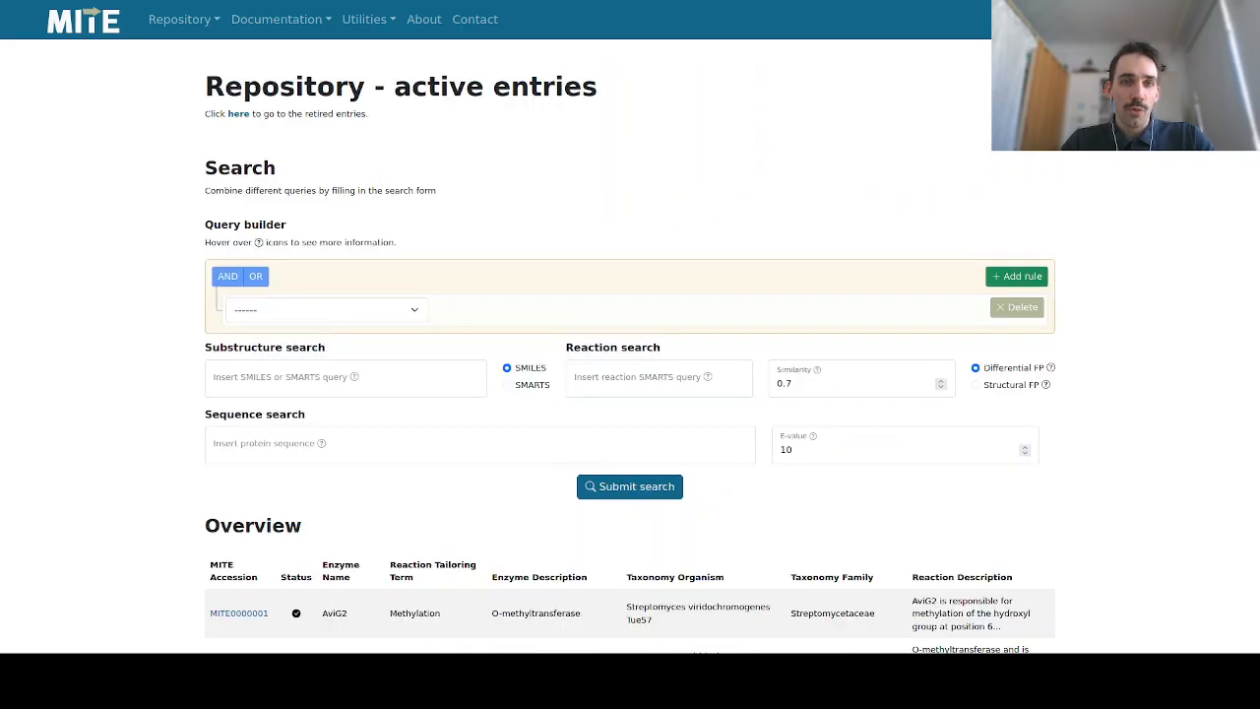
scroll(120, 181, "down", 1)
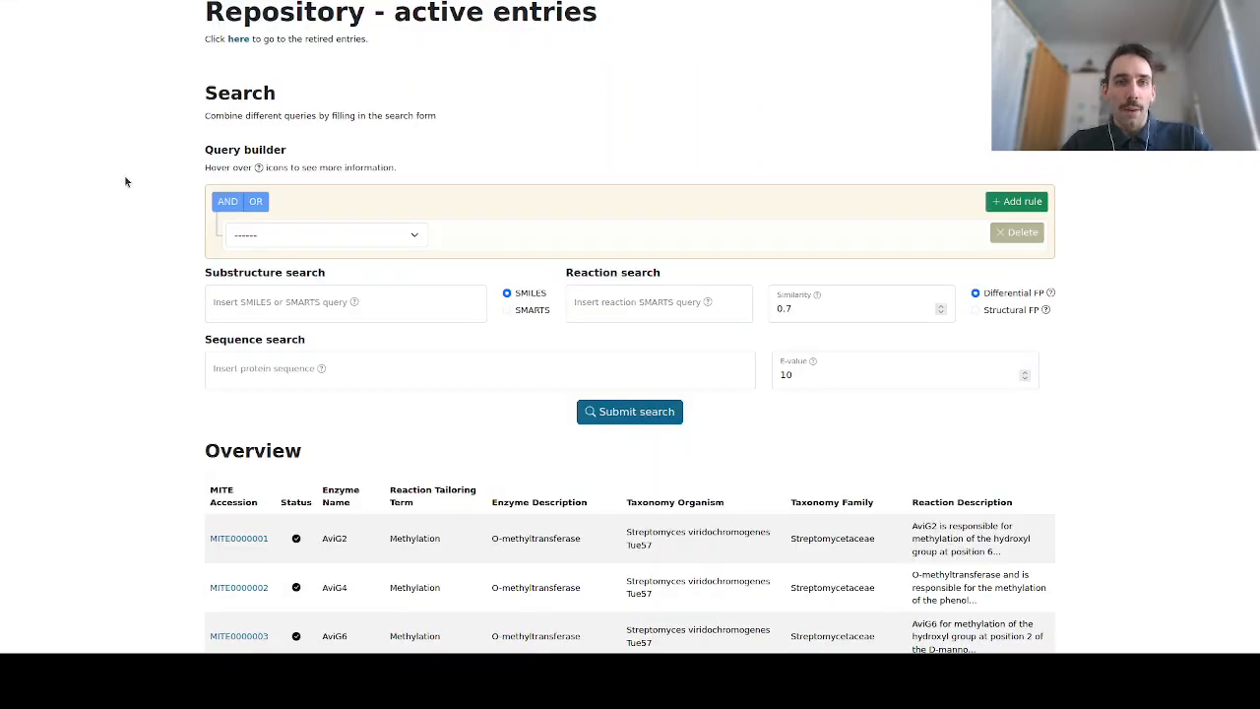
scroll(128, 191, "down", 6)
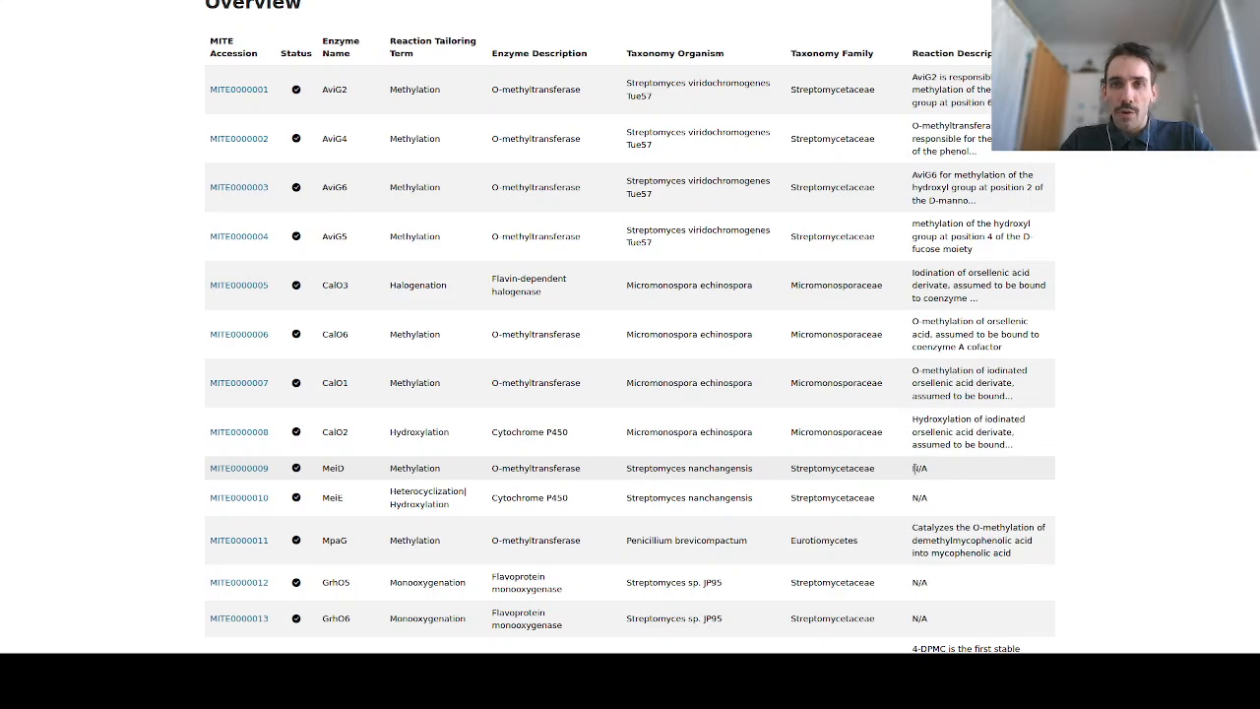
left_click(249, 473)
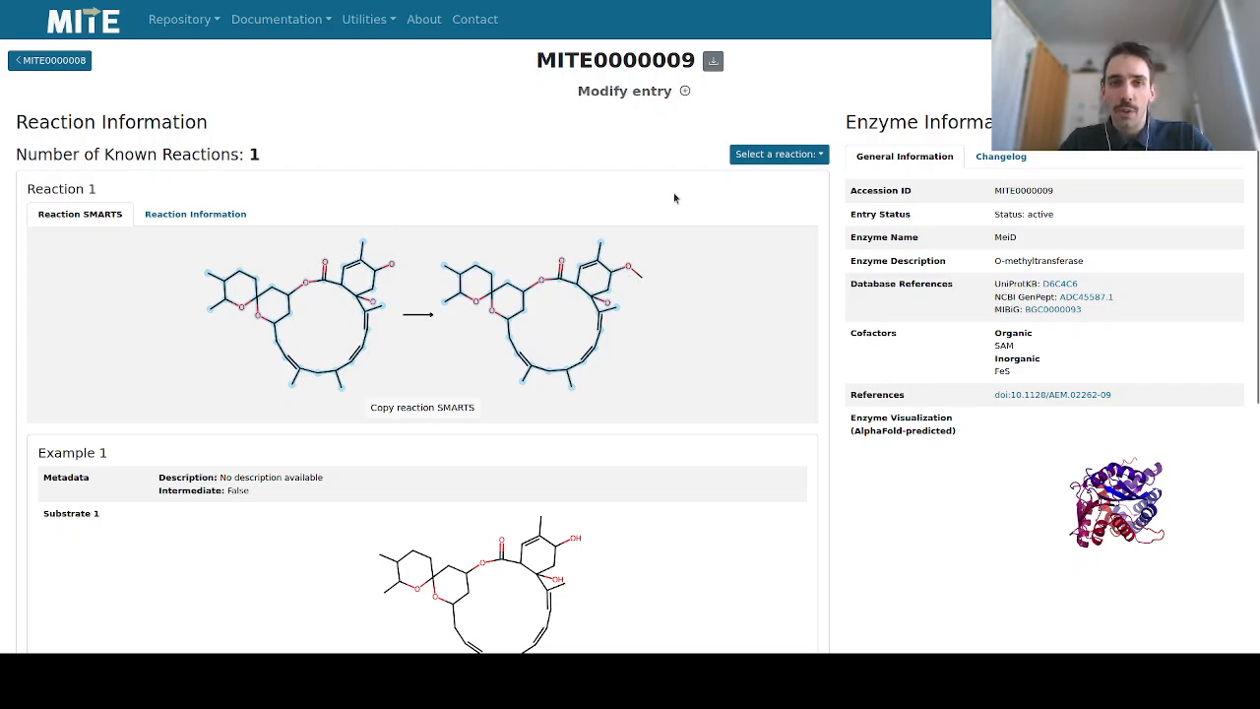
Open entry MITE0000009 for modification, leaving the ORCID empty and approving the Terms of Use
left_click(686, 91)
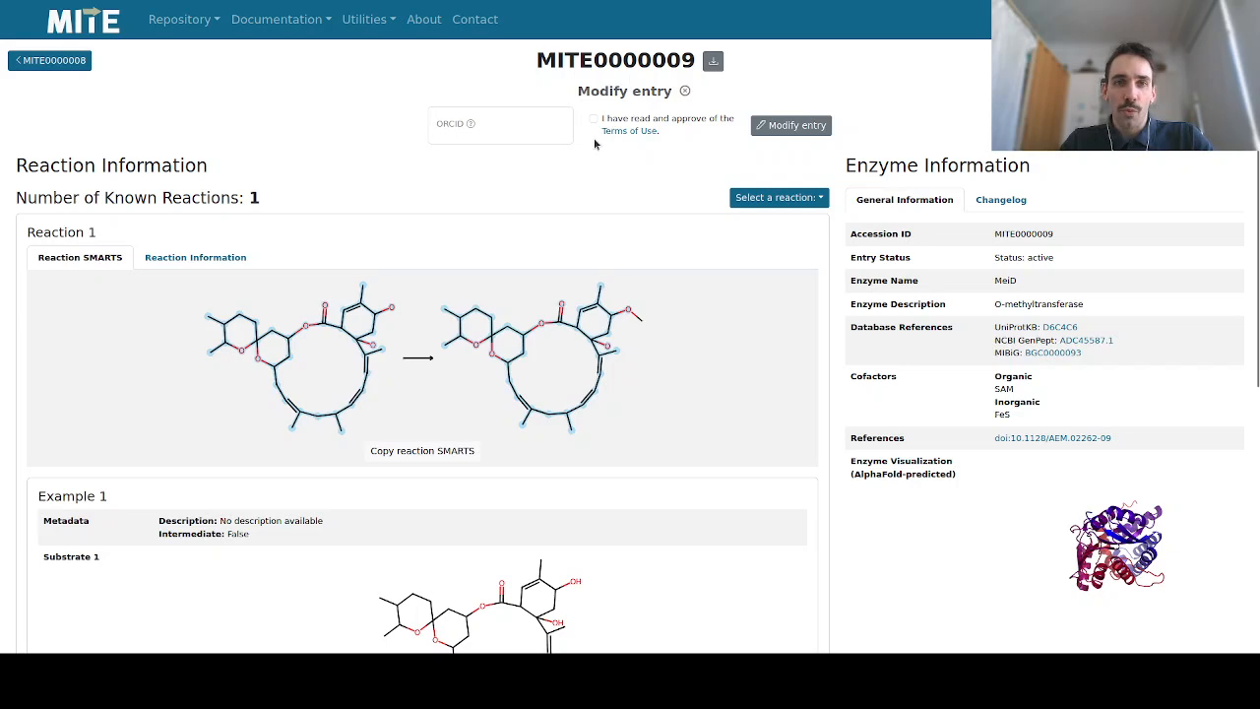
left_click(771, 126)
left_click(614, 182)
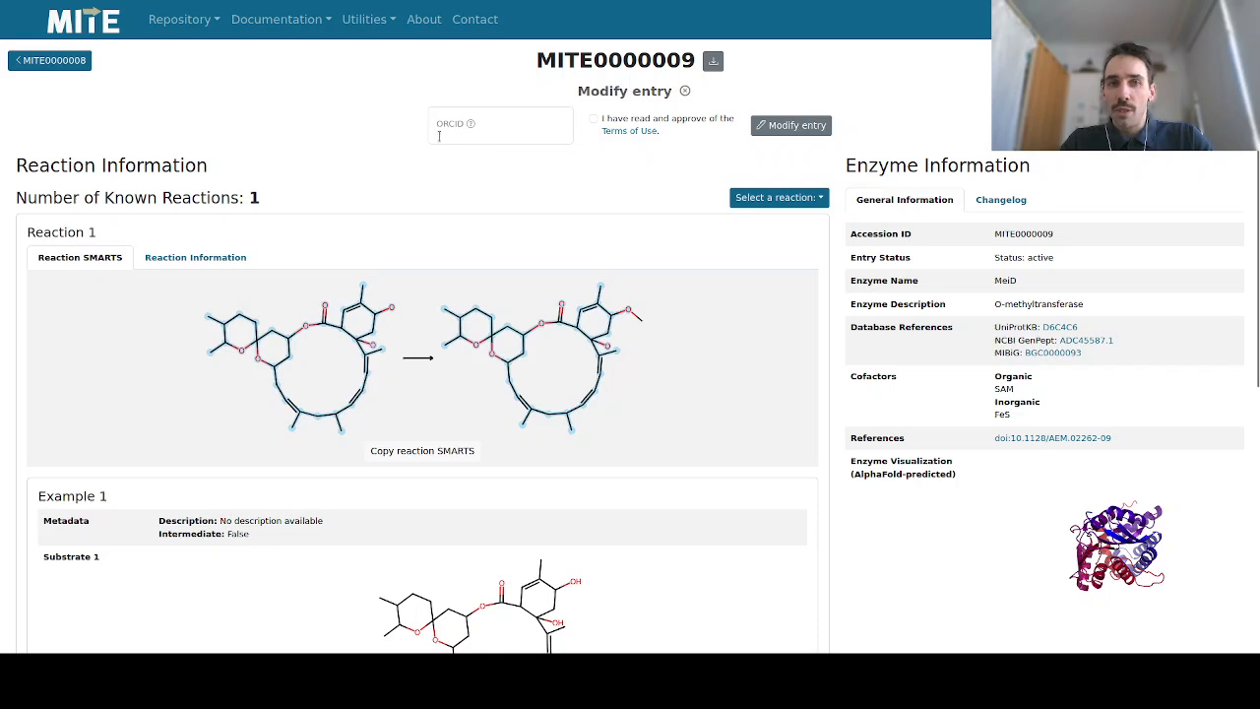
mouse_move(434, 134)
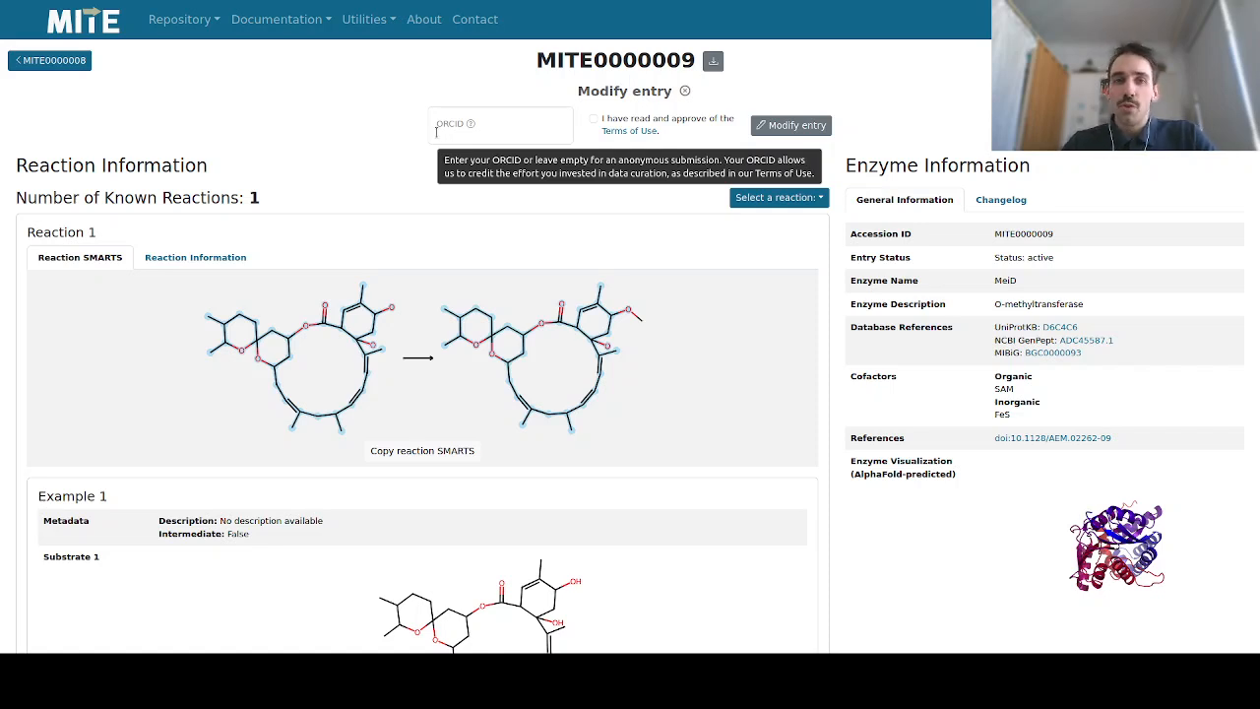
left_click(593, 120)
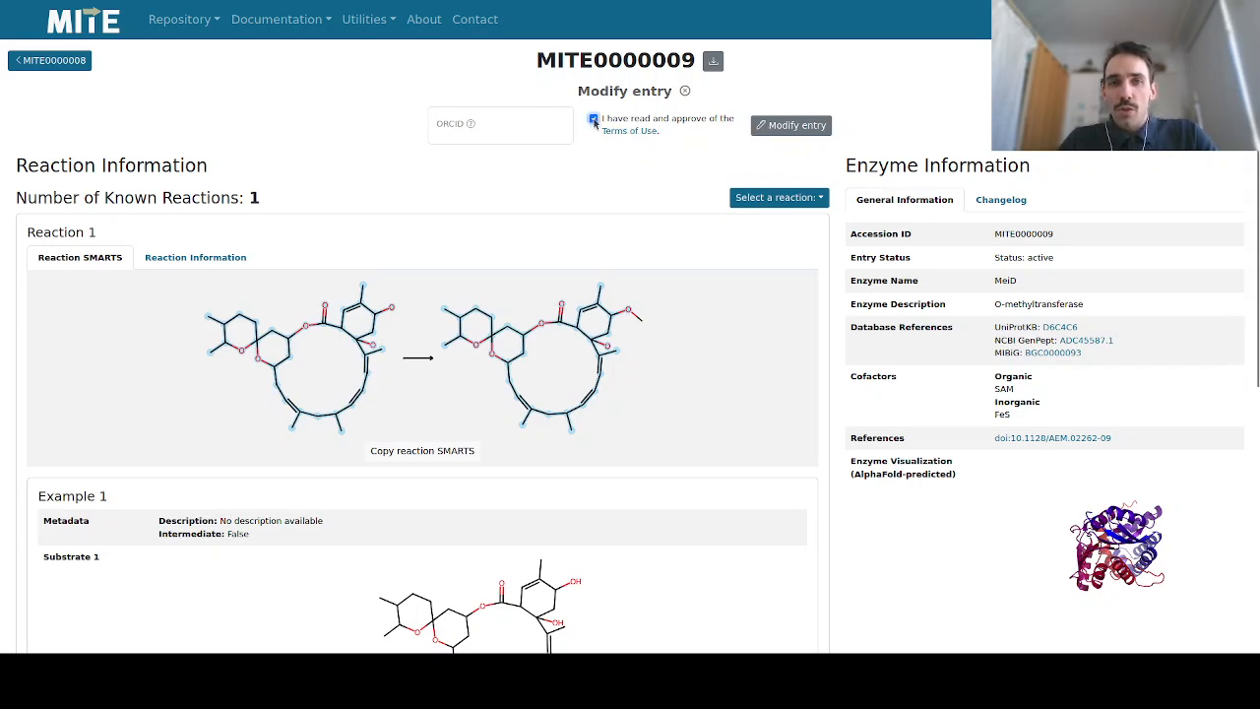
left_click(785, 129)
Look up the article behind the enzyme's reference DOI to find which natural product the pathway makes
scroll(595, 371, "down", 5)
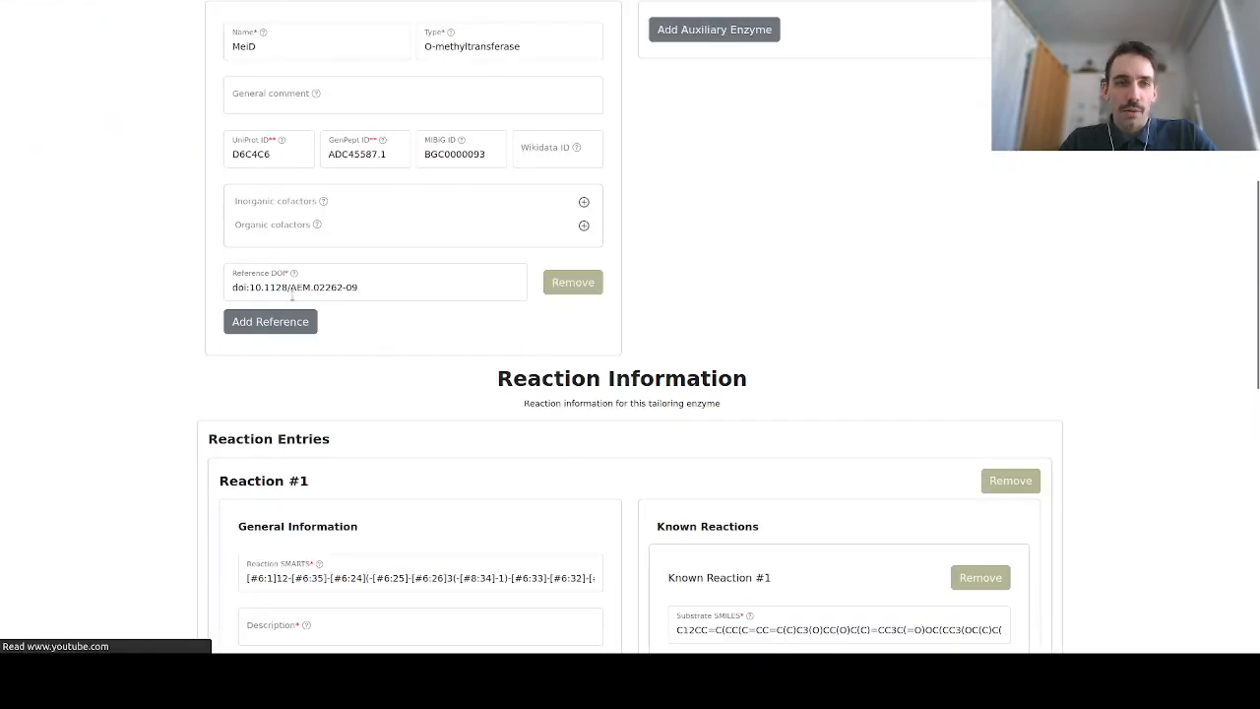
left_click_drag(354, 288, 160, 286)
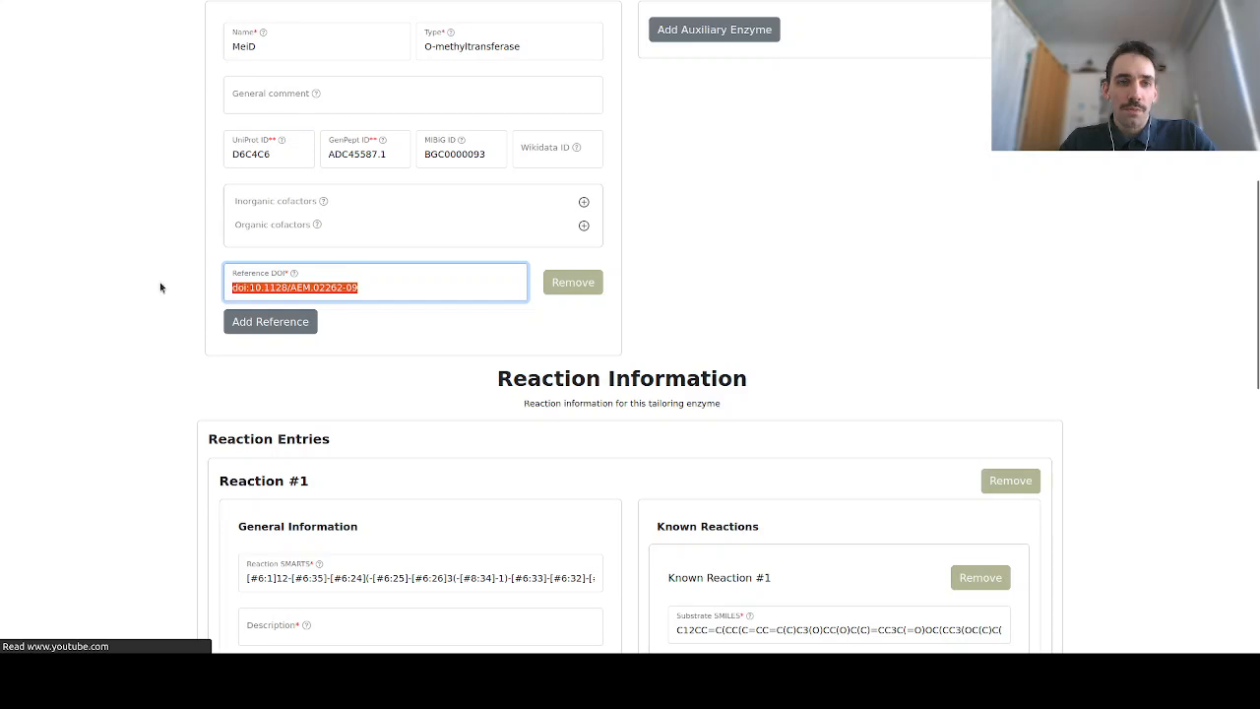
left_click(161, 287)
left_click(500, 1)
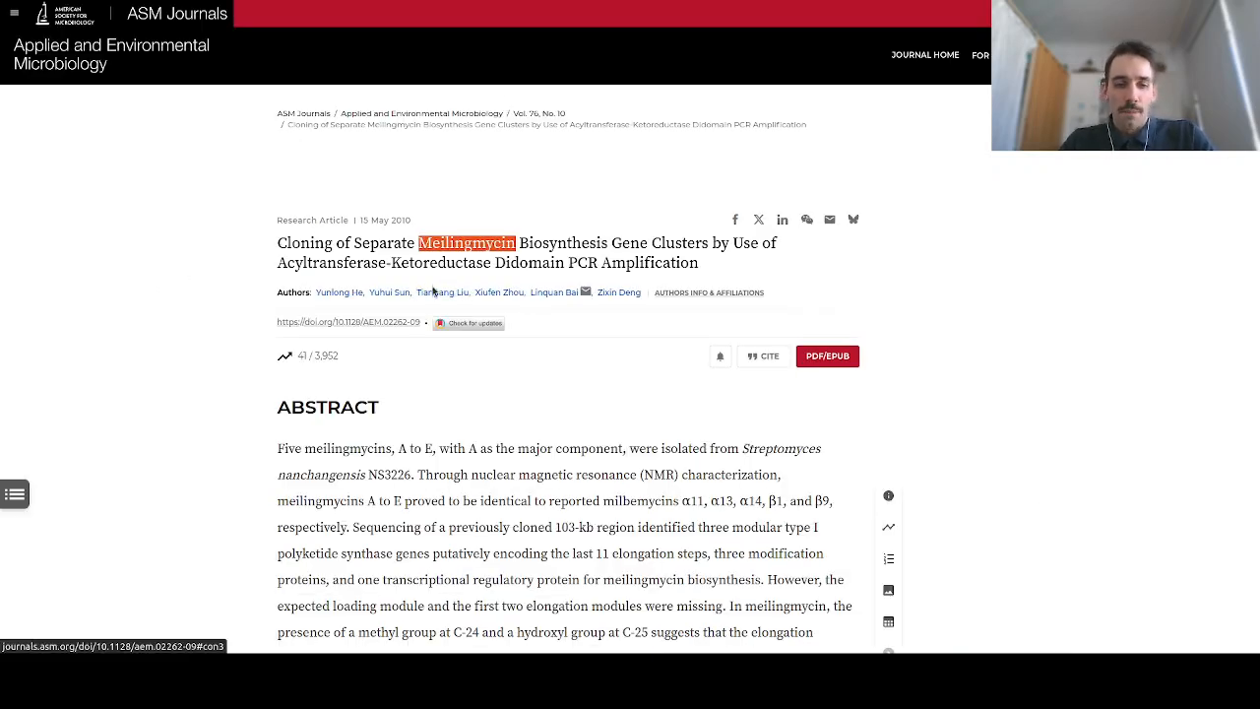
left_click(394, 1)
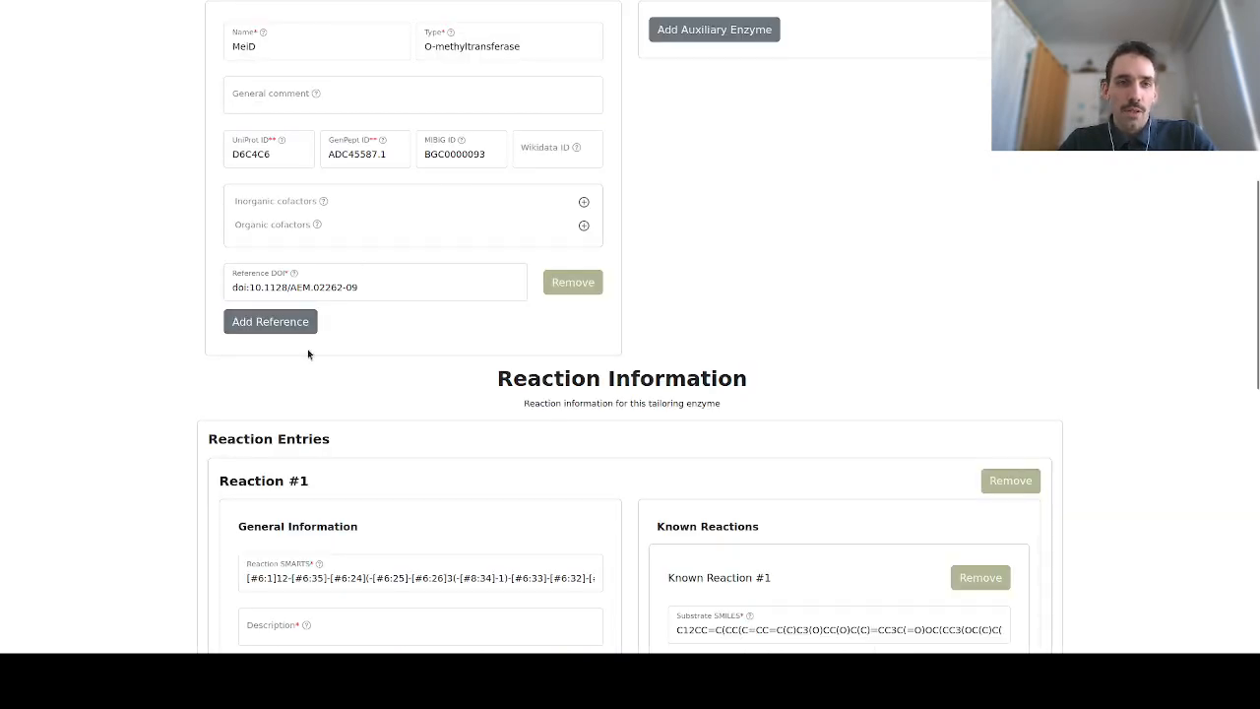
Set the description of Reaction #1 to "Methylation in the Meilingmycin biosynthetic pathway."
scroll(306, 354, "down", 3)
left_click(340, 475)
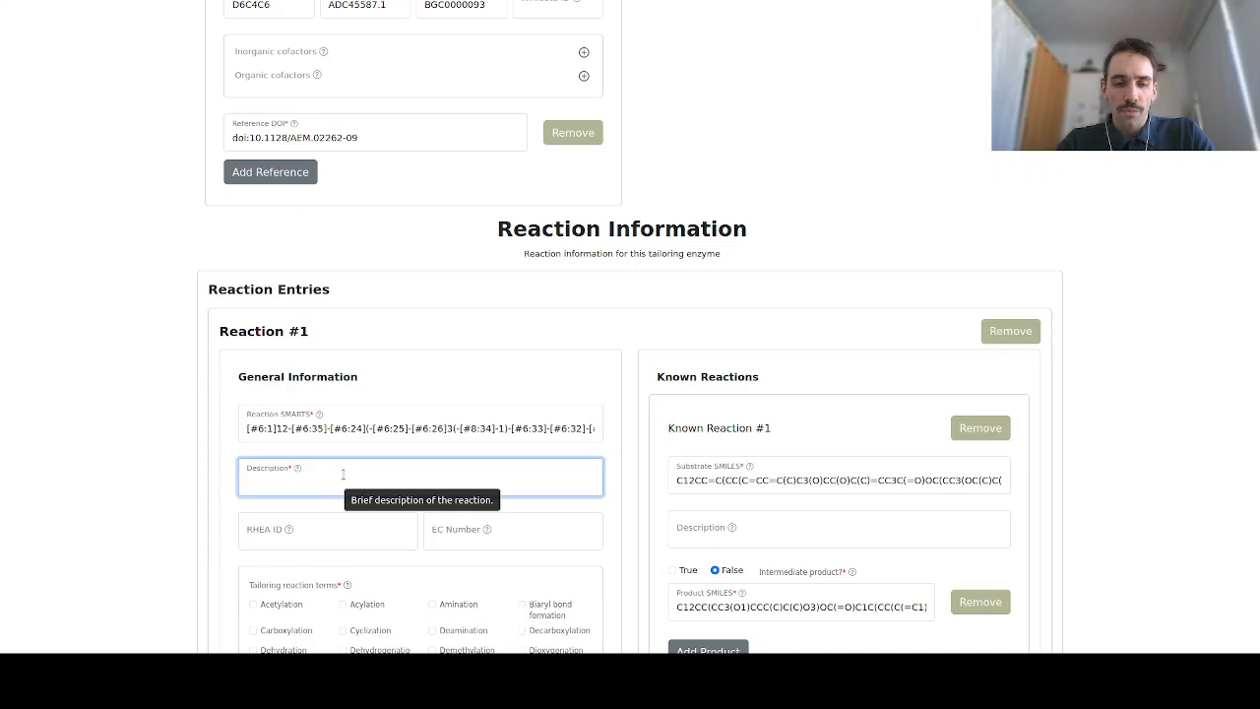
type("Methylation in the Meilingmycin biosynthetic pathway.")
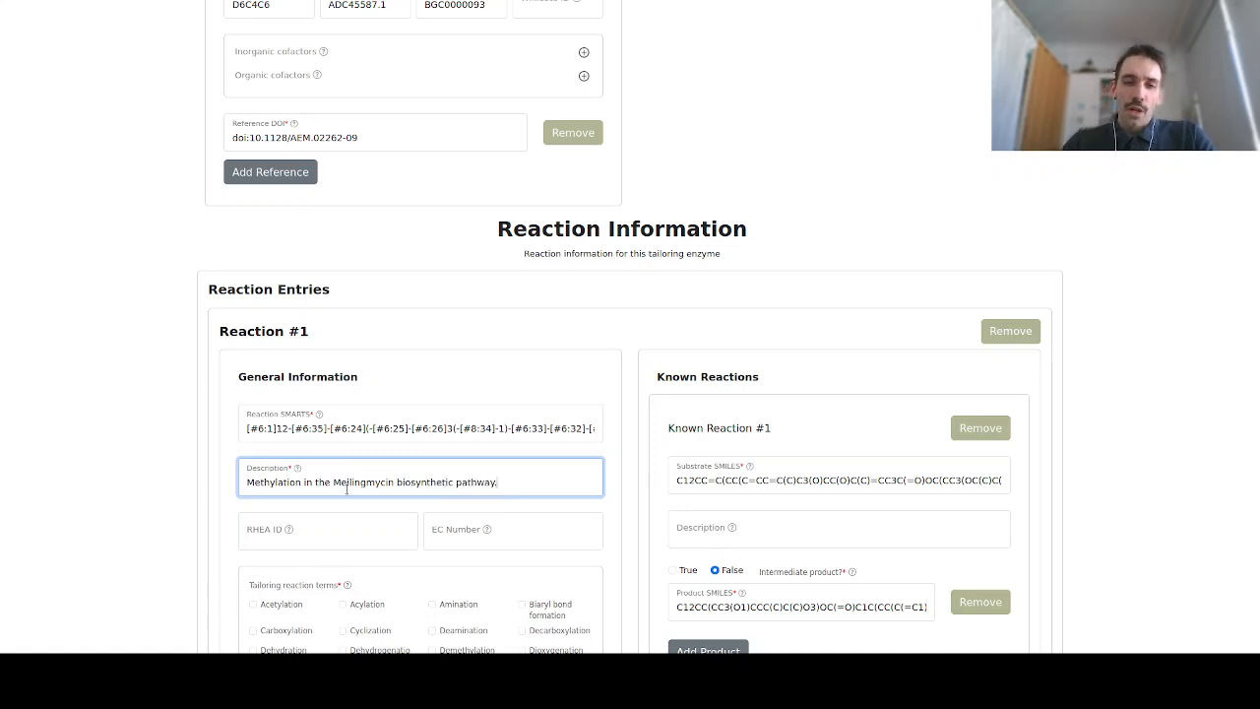
Describe the changes as "Added reaction description." and preview the entry's reaction information
scroll(365, 529, "down", 10)
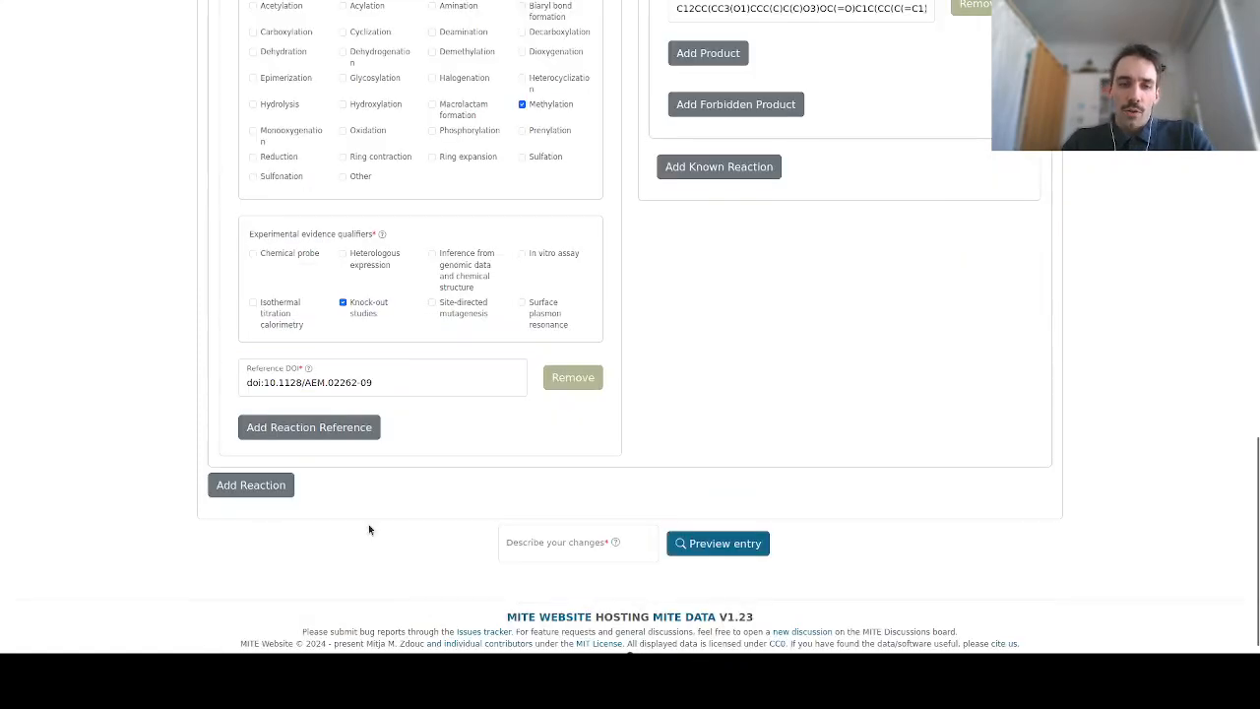
left_click(576, 526)
type("Ad")
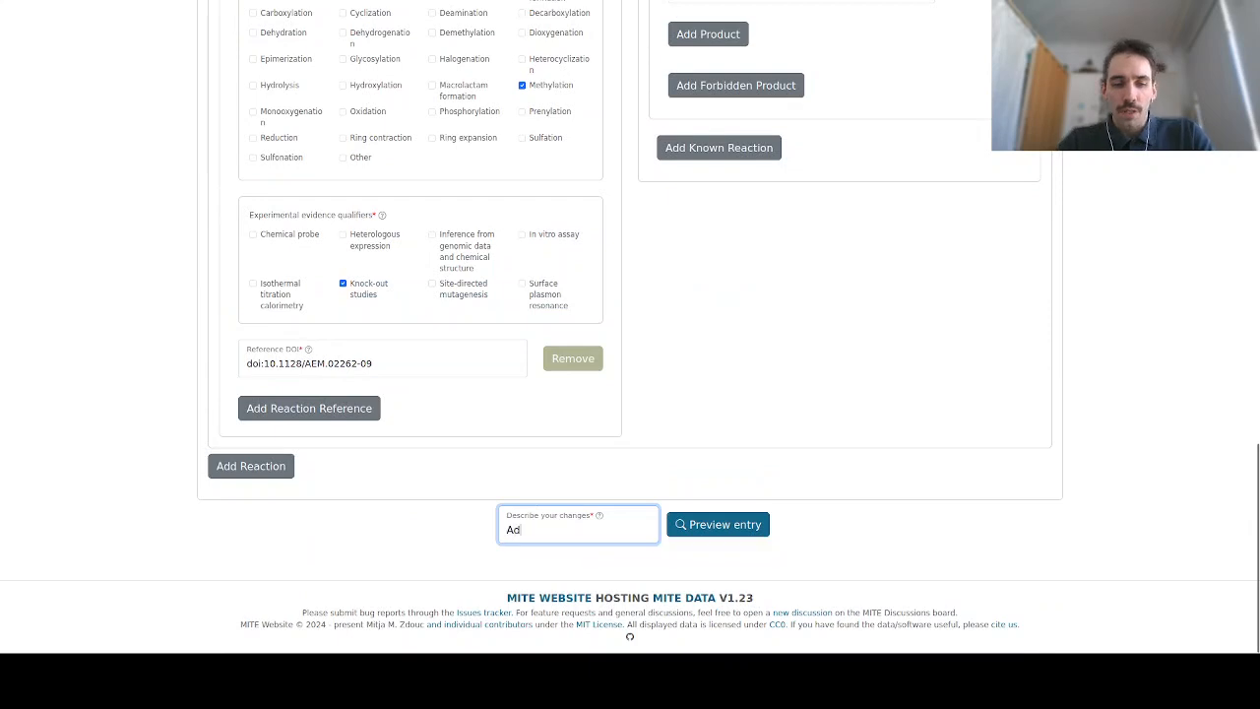
type("ded reactions")
key("BackSpace")
type("description.")
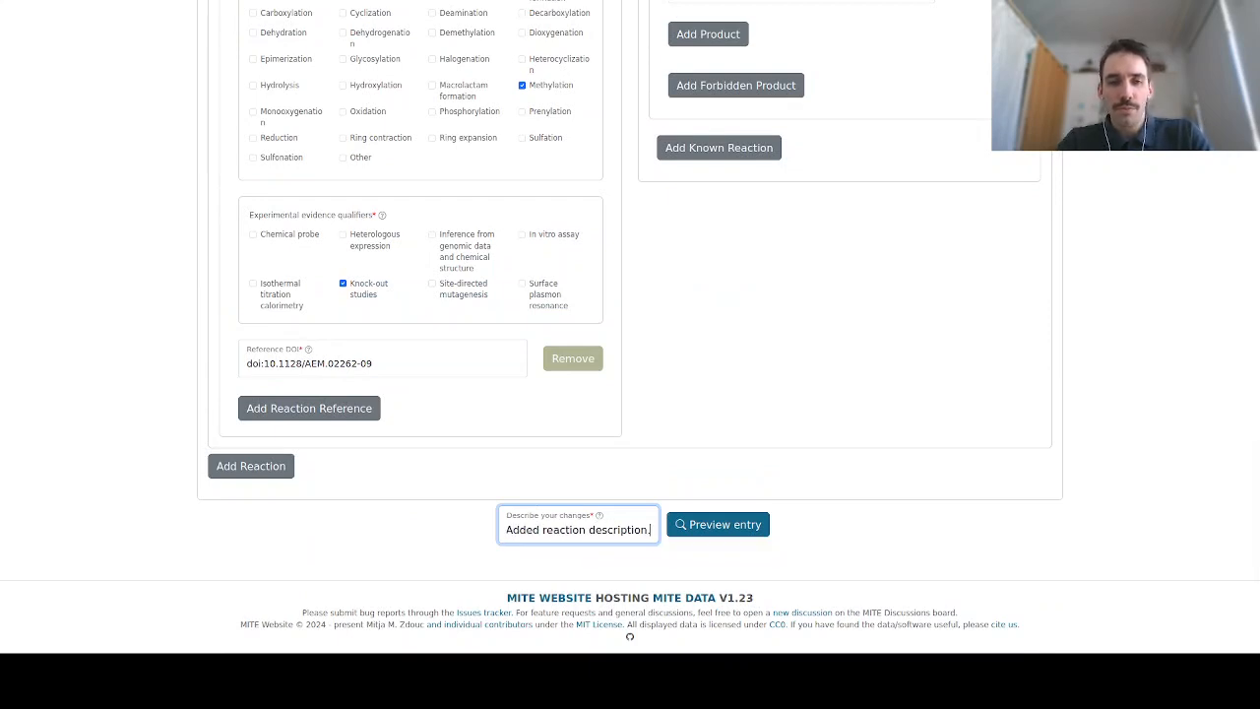
left_click(705, 530)
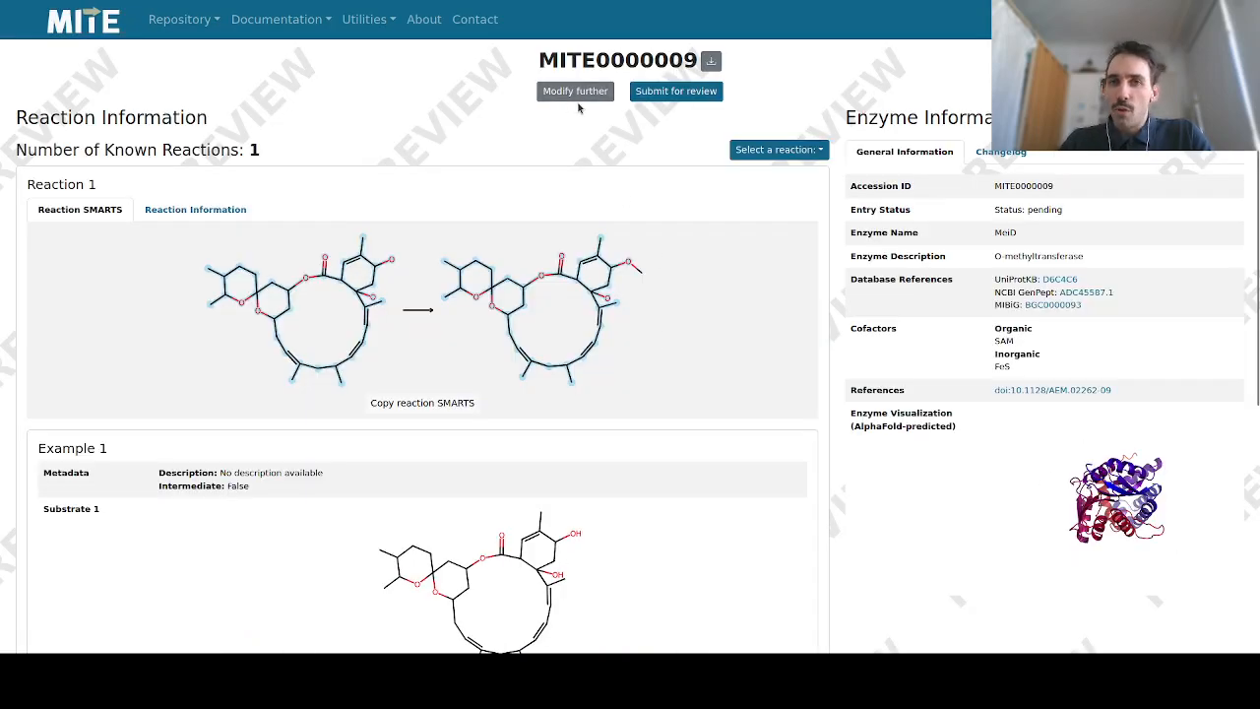
left_click(228, 208)
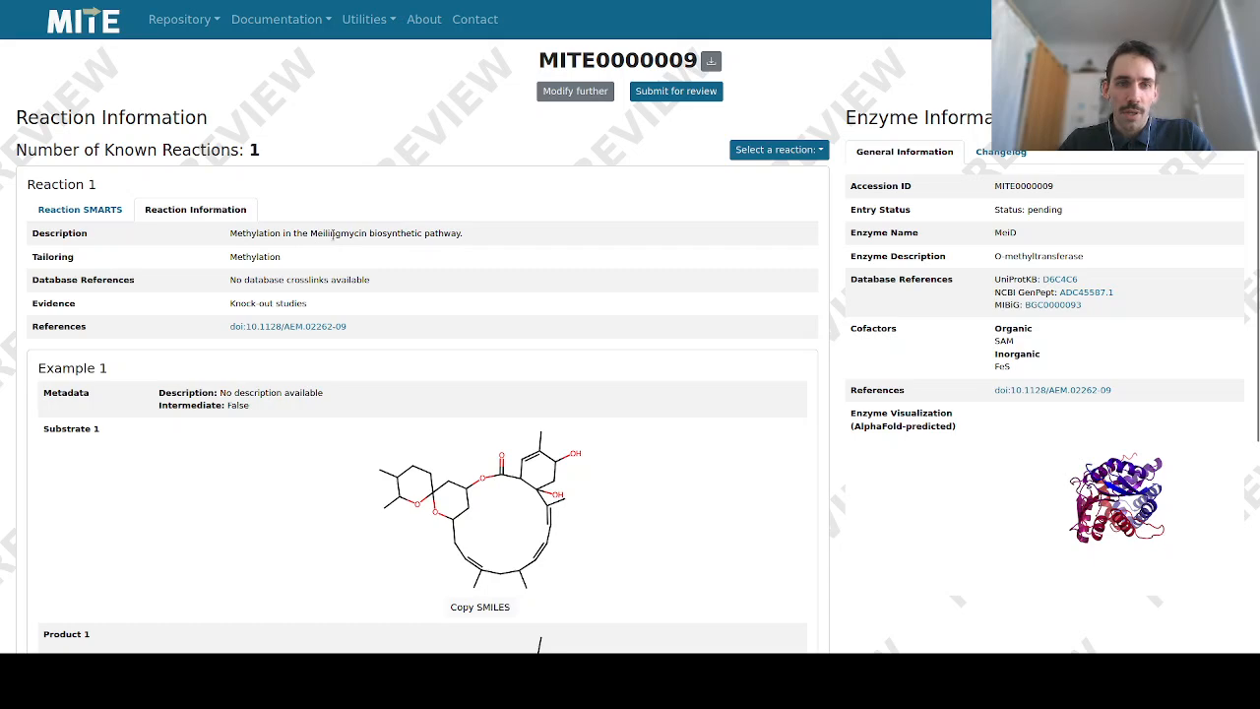
Modify the entry further so the reaction description reads "Methylation in the meilingmycin biosynthetic pathway."
left_click(575, 93)
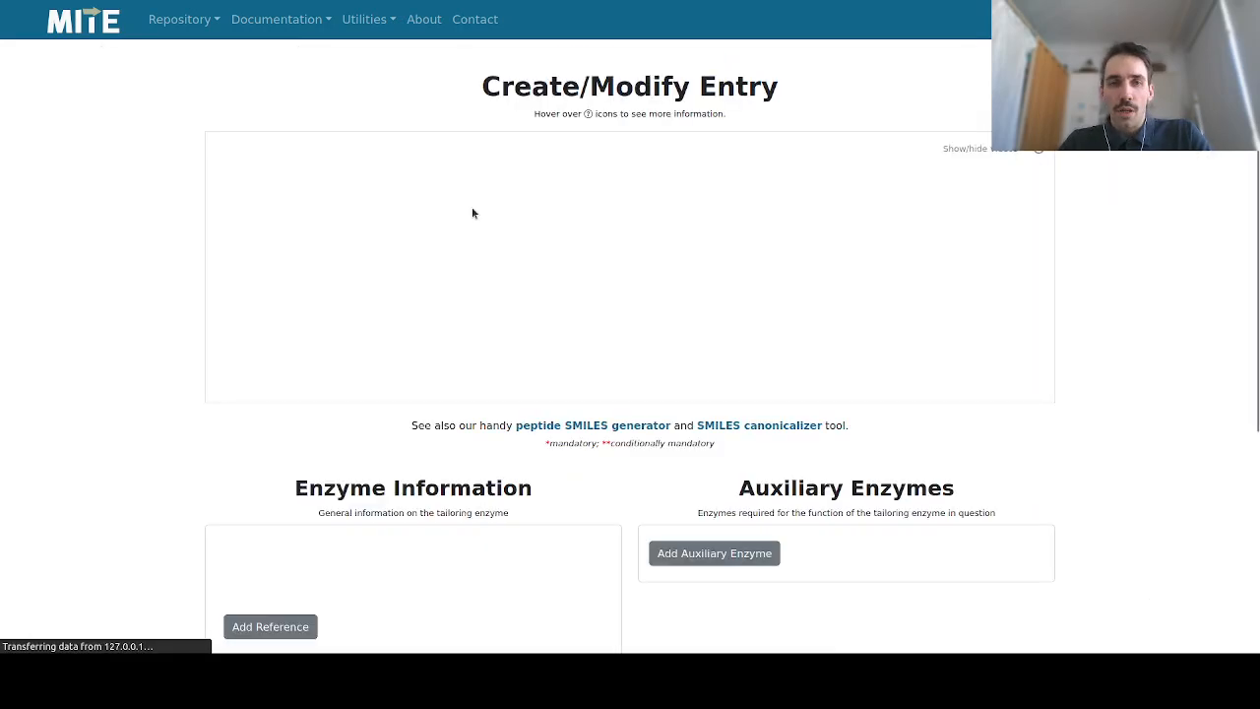
scroll(437, 338, "down", 3)
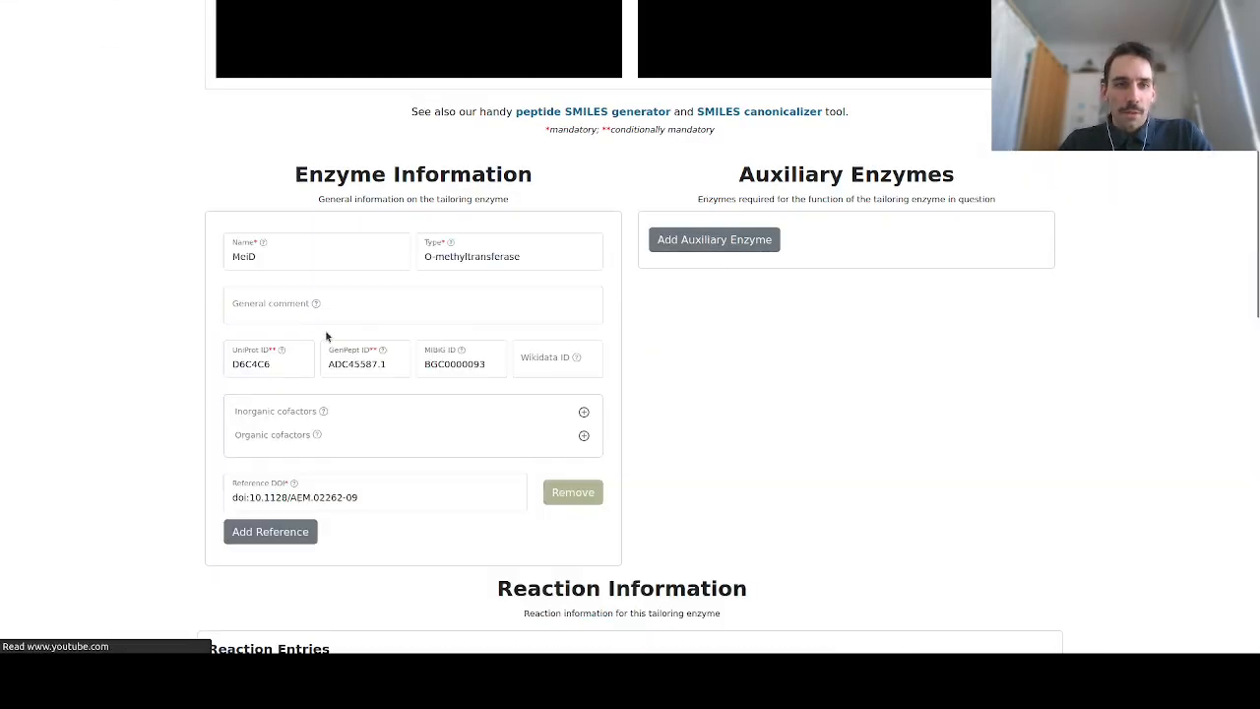
scroll(327, 336, "down", 4)
left_click(340, 464)
key("BackSpace")
type("m")
scroll(486, 475, "down", 4)
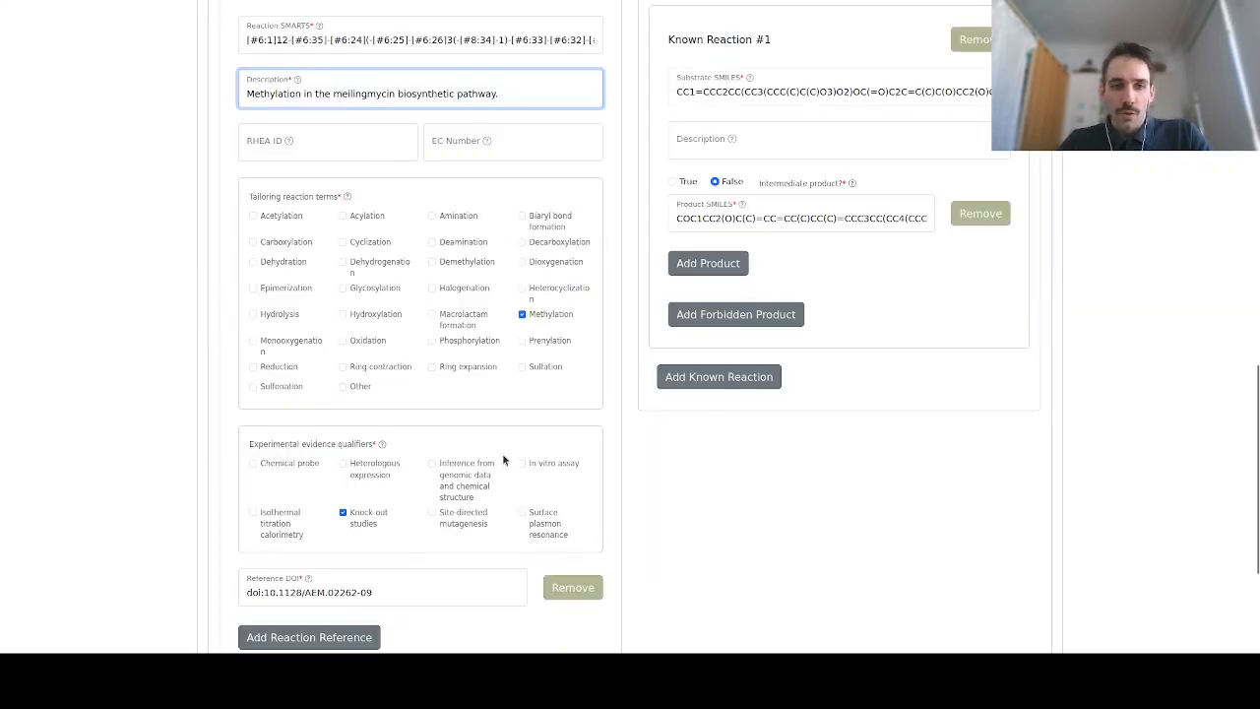
scroll(504, 463, "down", 3)
Preview the entry again, check its reaction information, and submit it for review
left_click(711, 528)
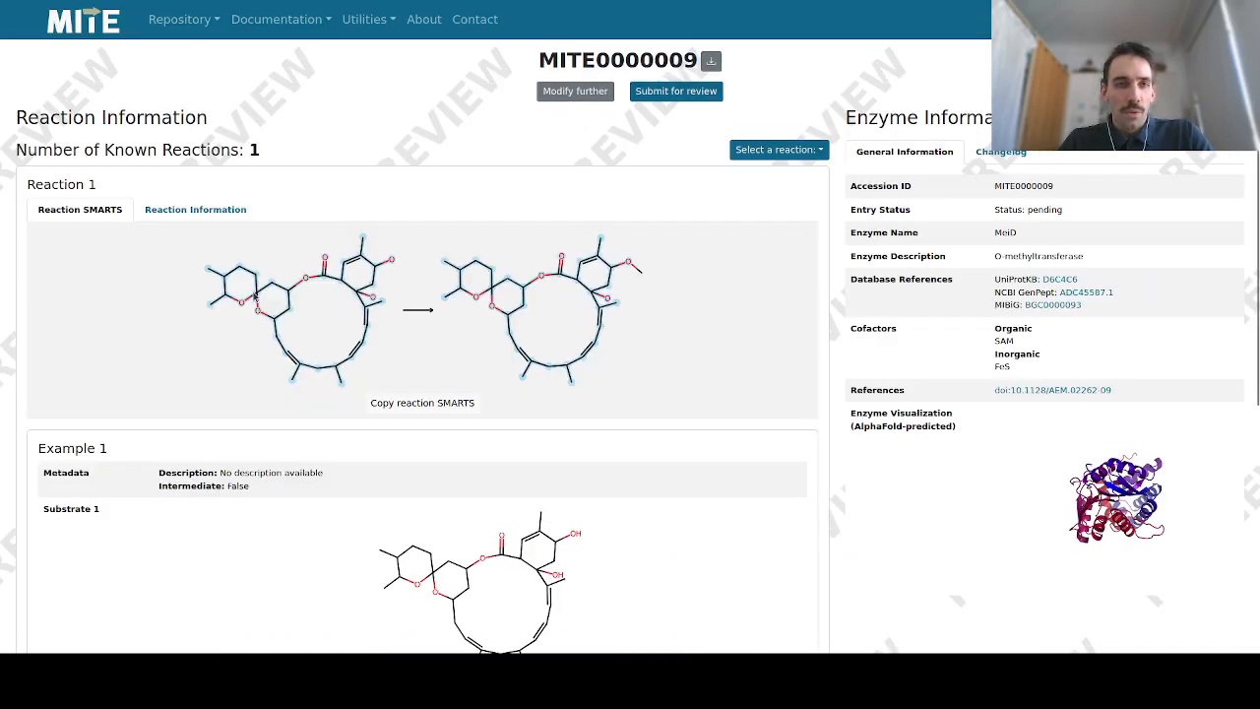
left_click(194, 212)
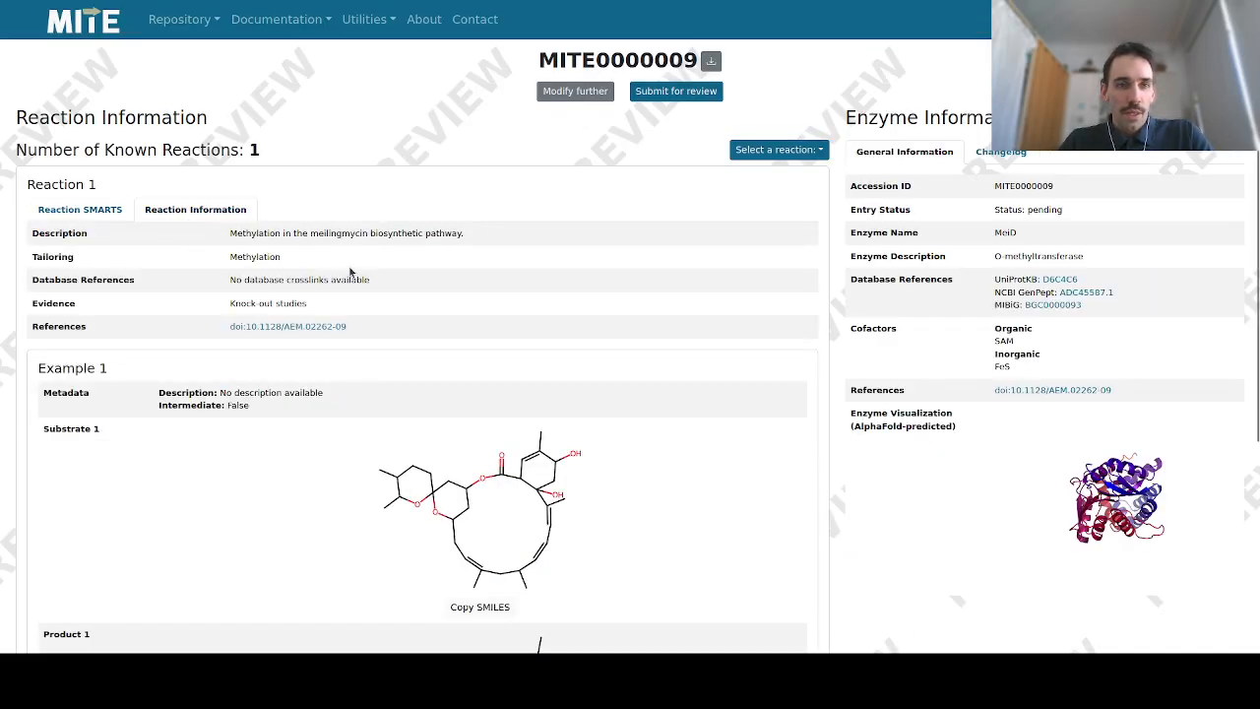
left_click(689, 96)
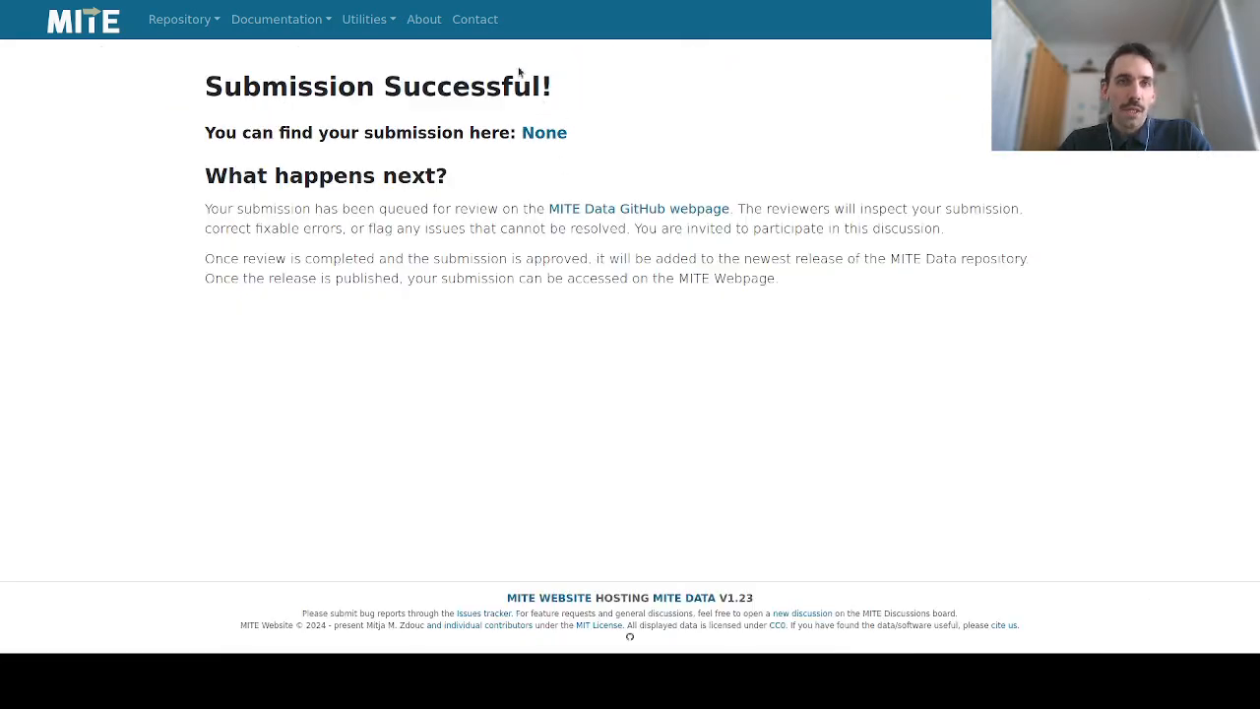
View the live Submission Portal with its draft, in-review and reviewed submissions, and the UniProt page of the amyloid-beta precursor protein
key("ctrl+Tab")
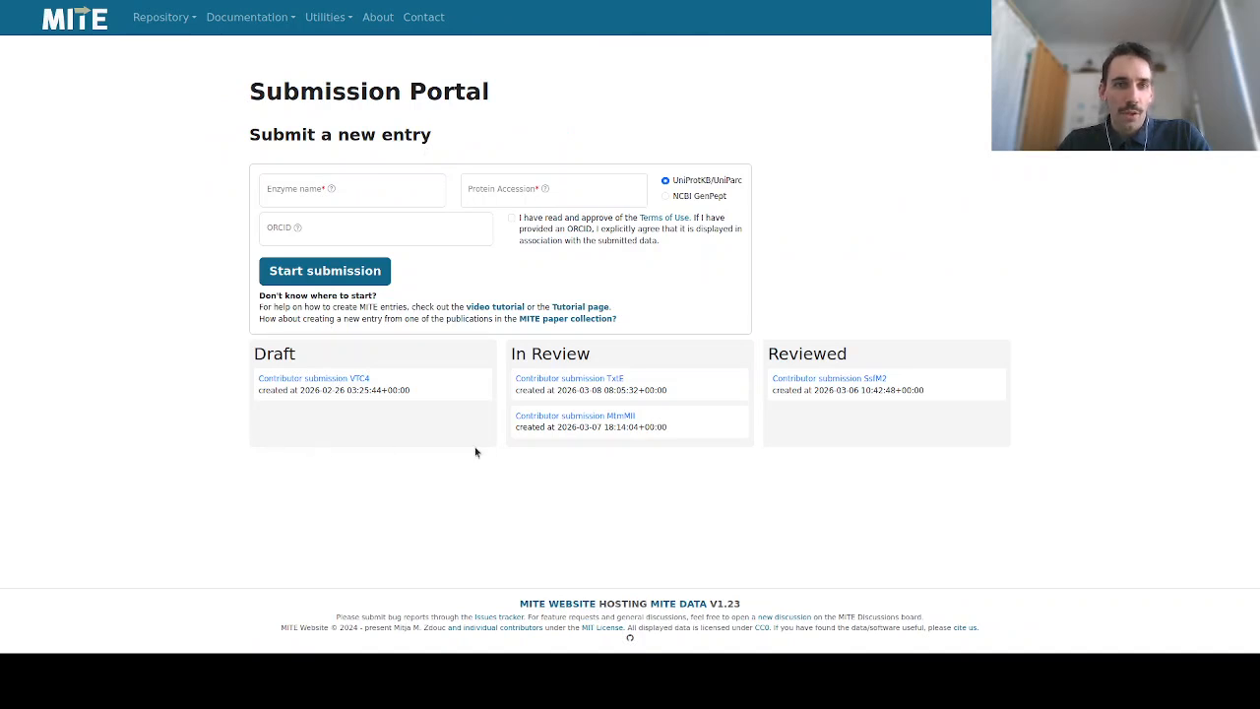
left_click(185, 26)
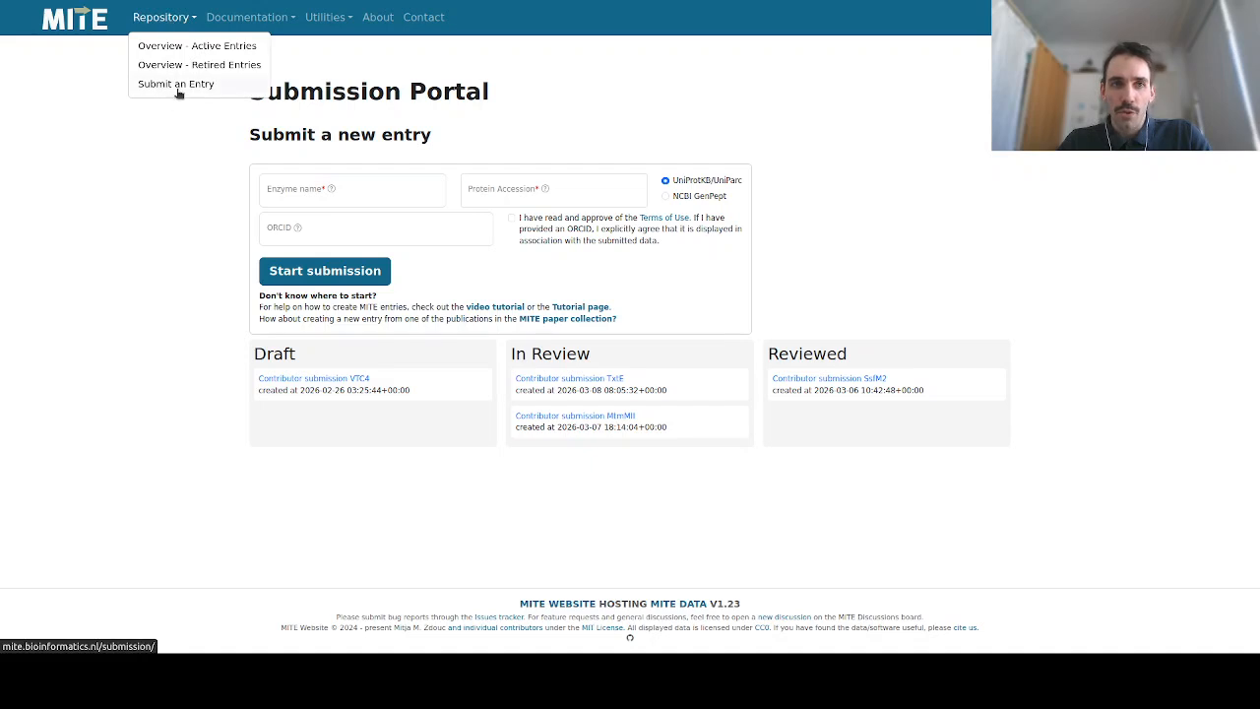
left_click(144, 179)
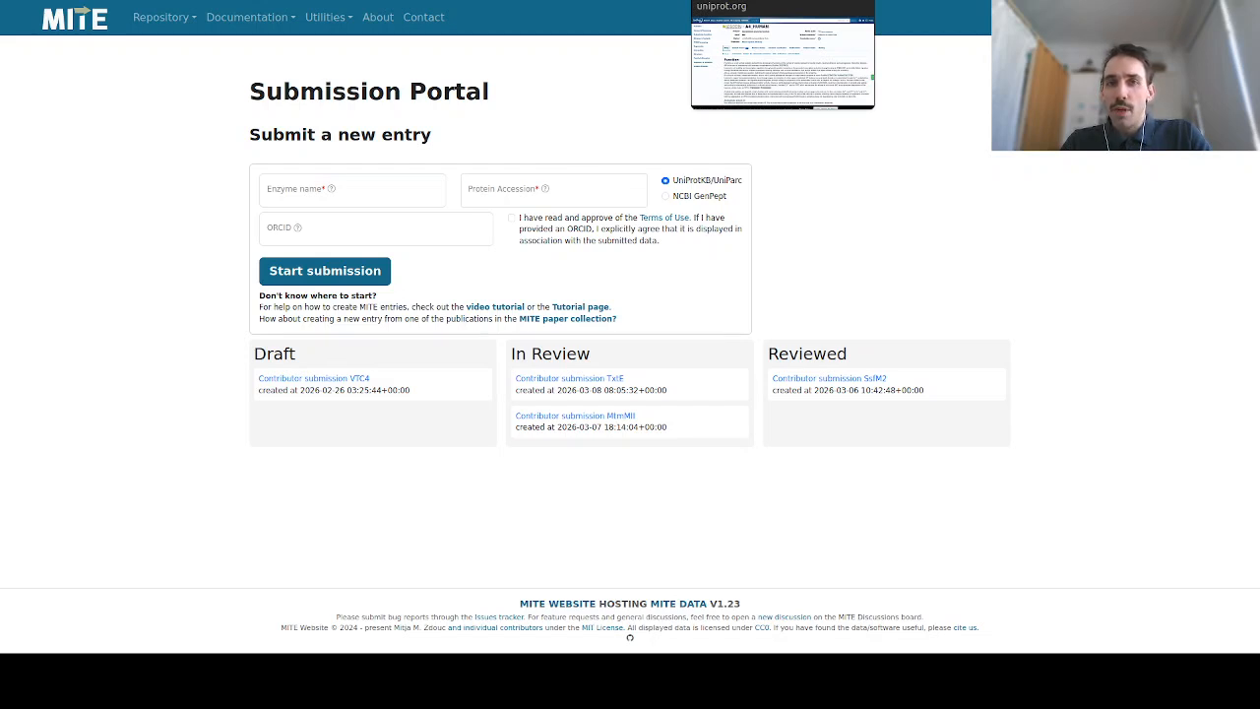
left_click(757, 1)
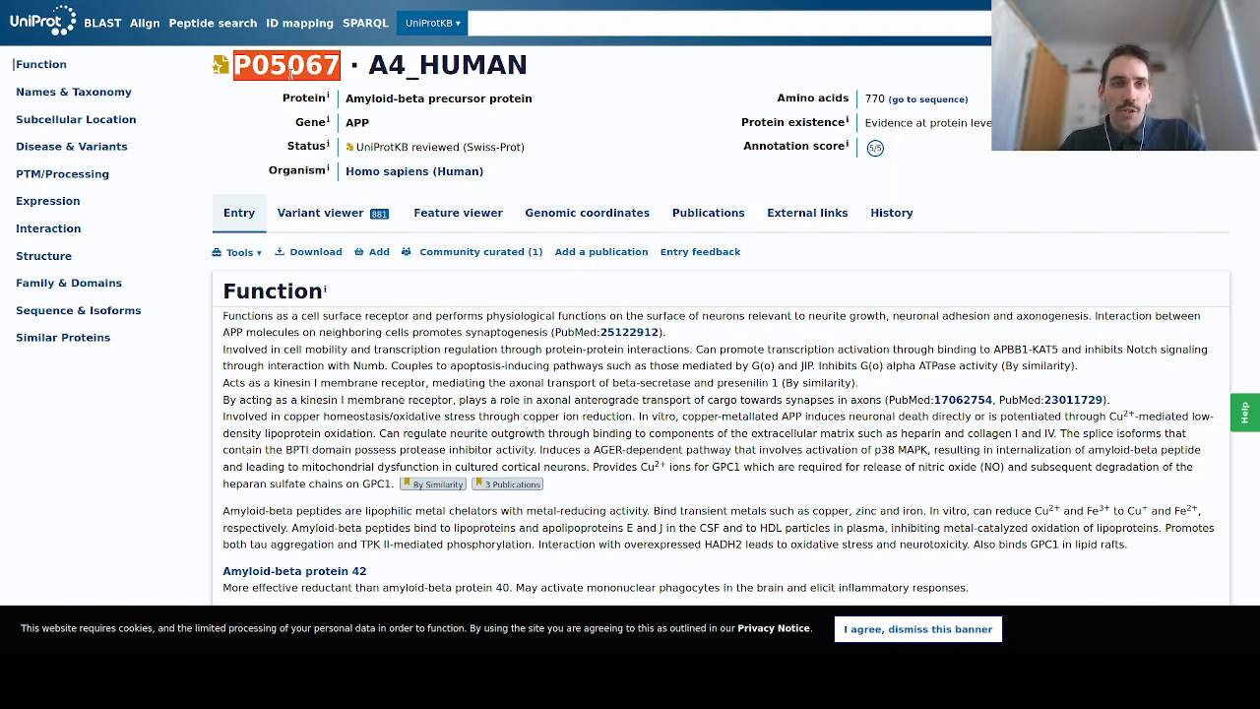
Return to the MITE home page and open its Submission Portal for a new entry
left_click(182, 2)
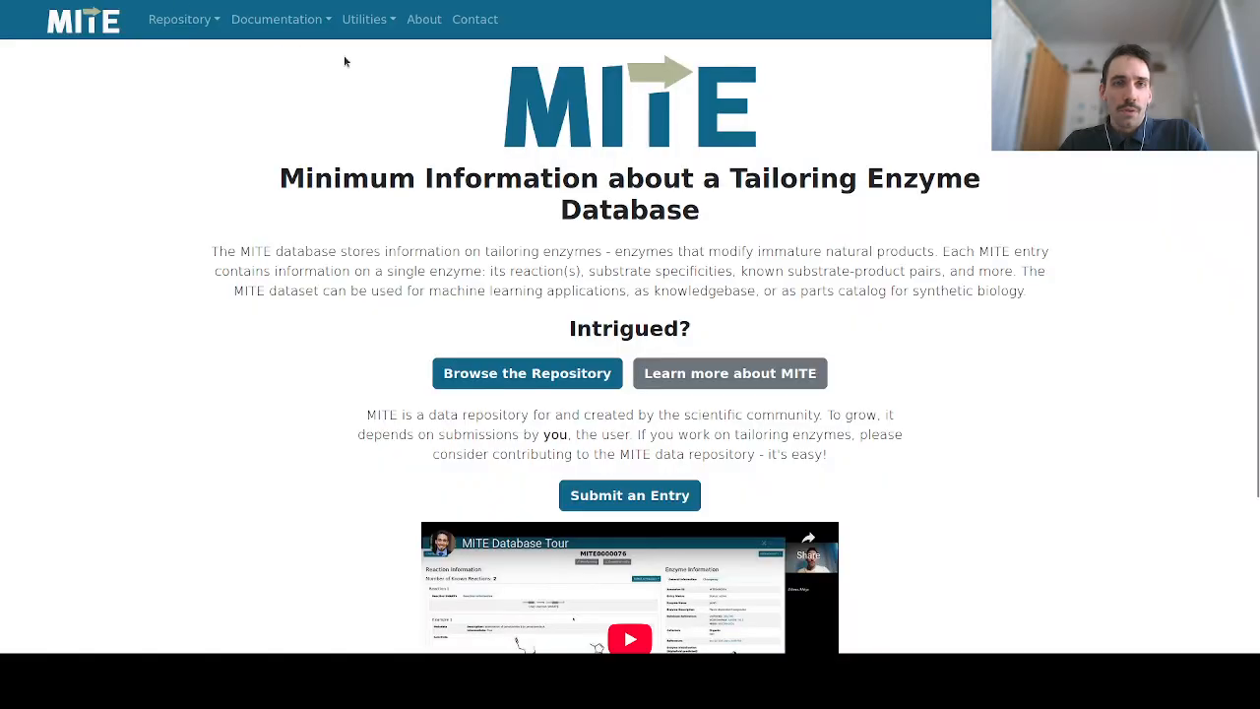
left_click(219, 26)
left_click(197, 94)
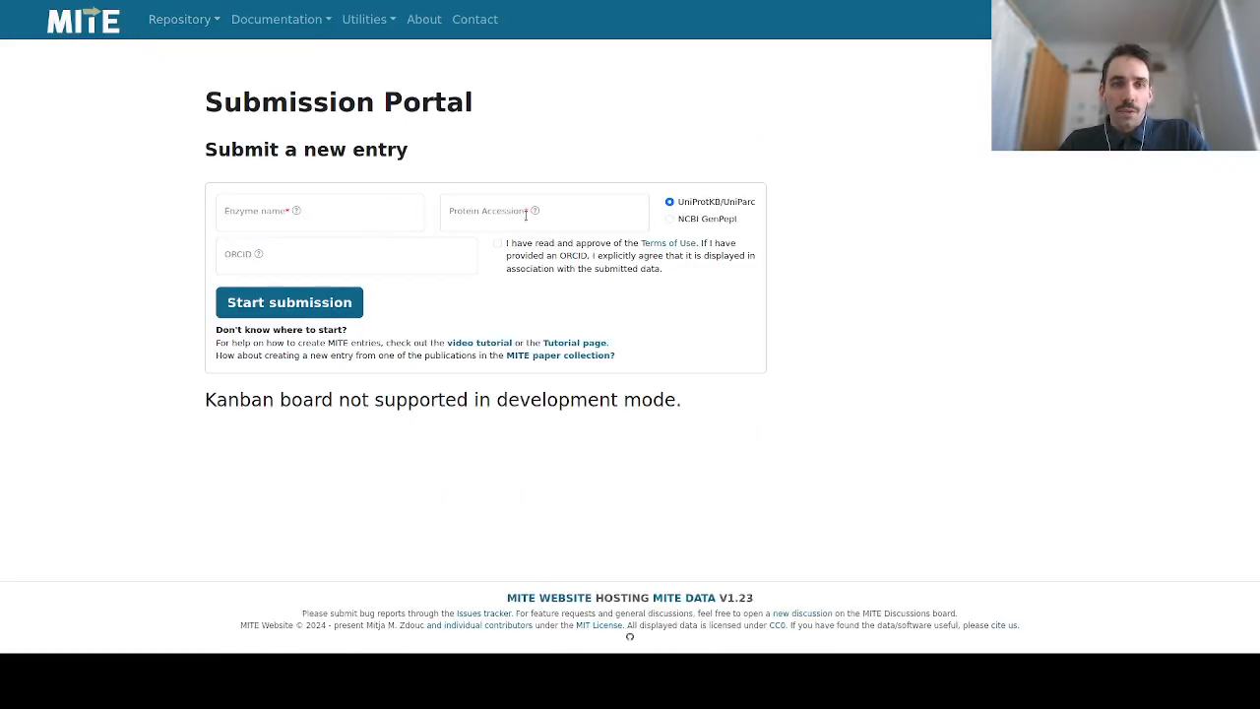
Try to start a submission for enzyme AbcD with UniProtKB/UniParc accession "osindfoaindsaosi", approving the Terms of Use
left_click(404, 216)
type("AbcD")
key("Tab")
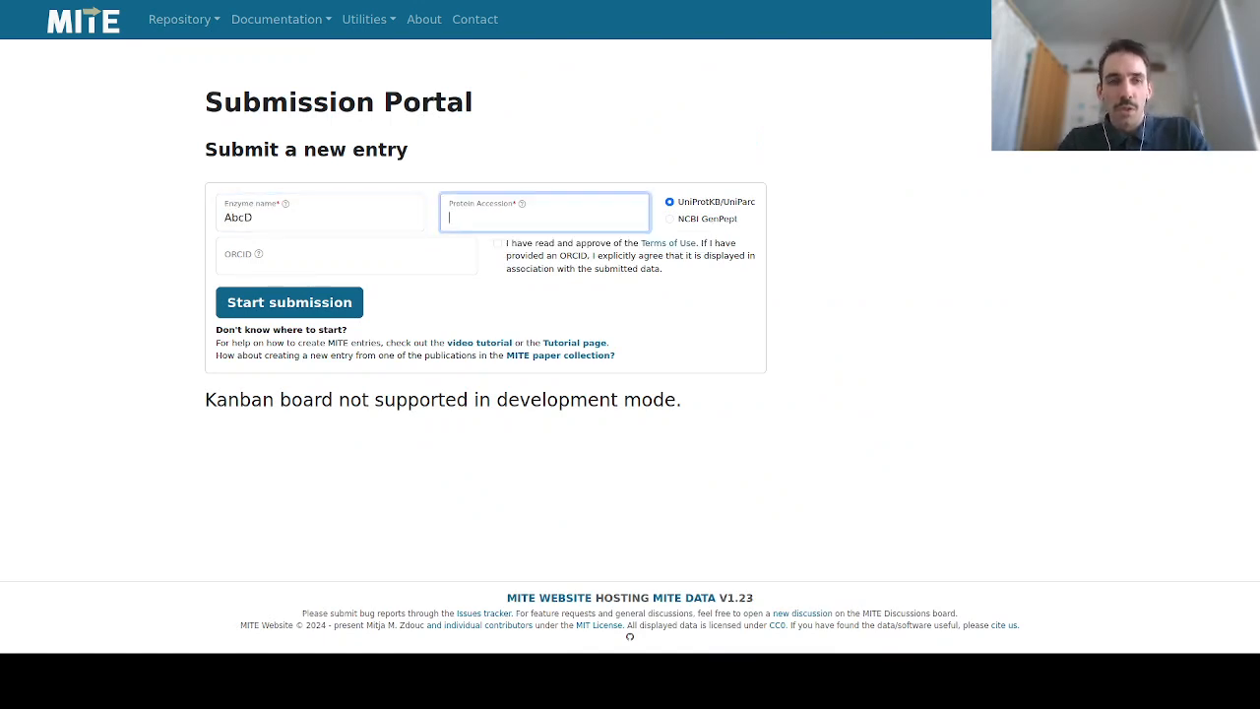
type("osindfoaindsaosi")
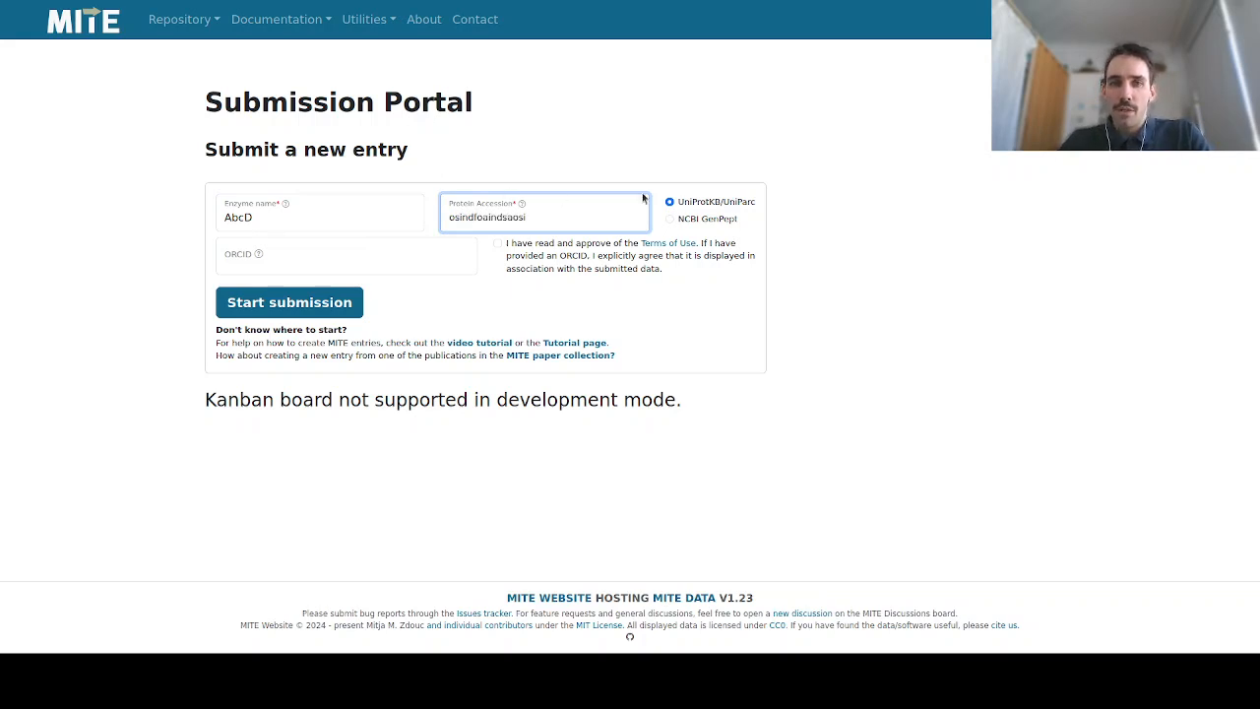
left_click(497, 243)
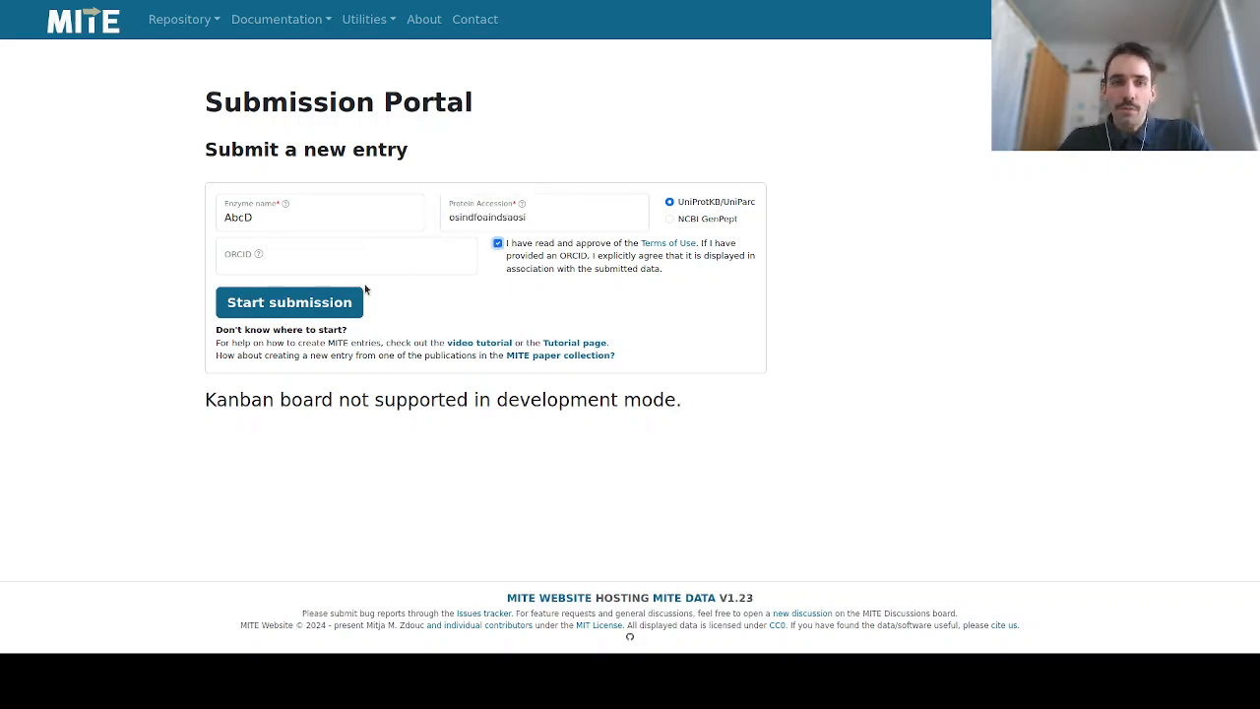
left_click(345, 302)
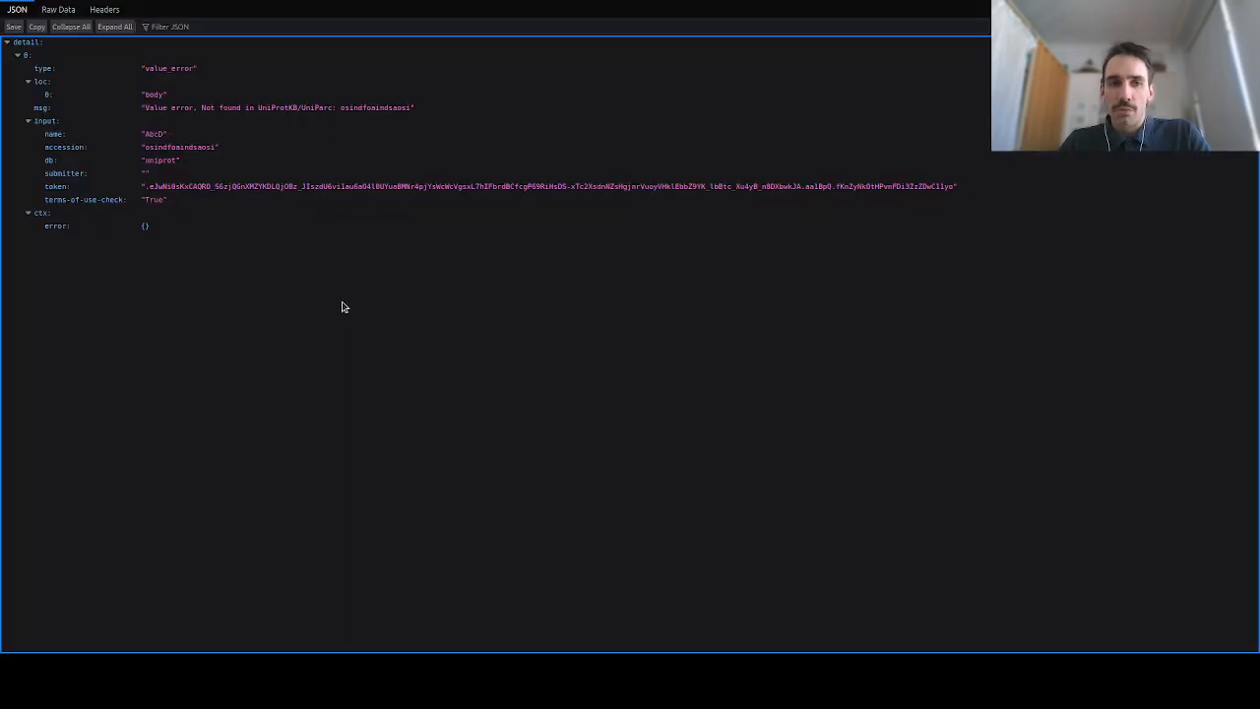
Return to the submission form, replace the protein accession with P05067, and start the submission for AbcD
key("alt+Left")
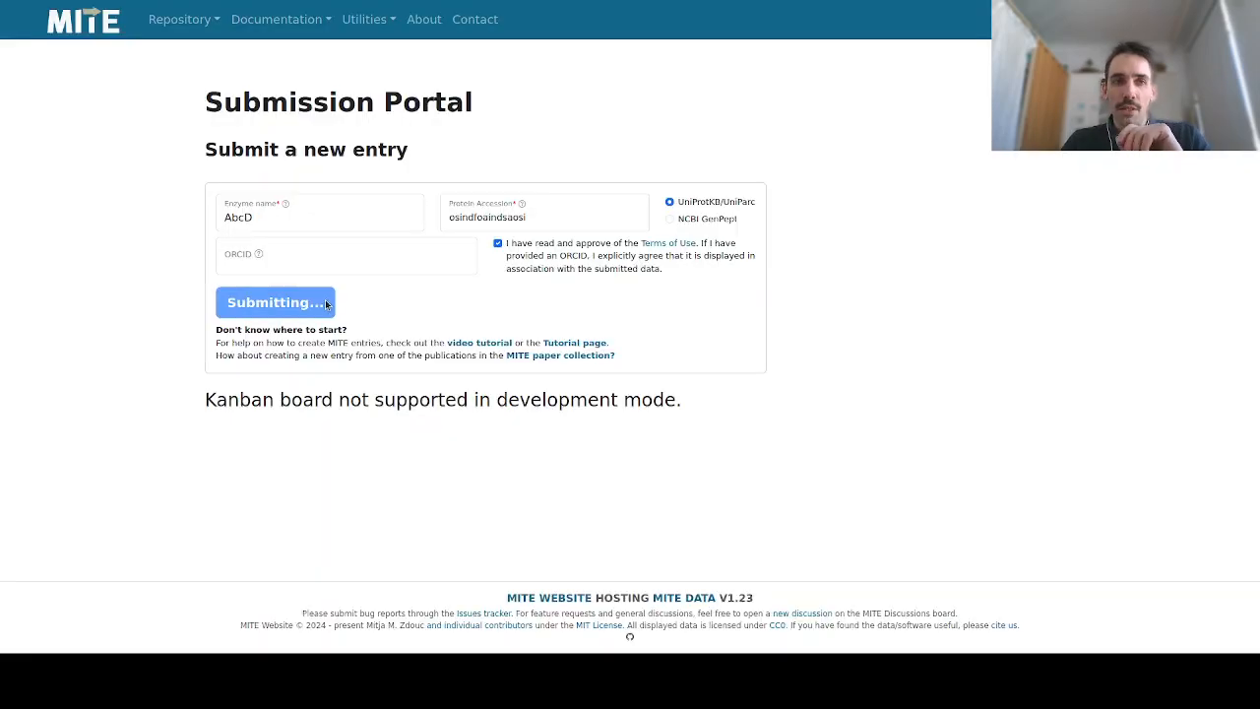
key("F5")
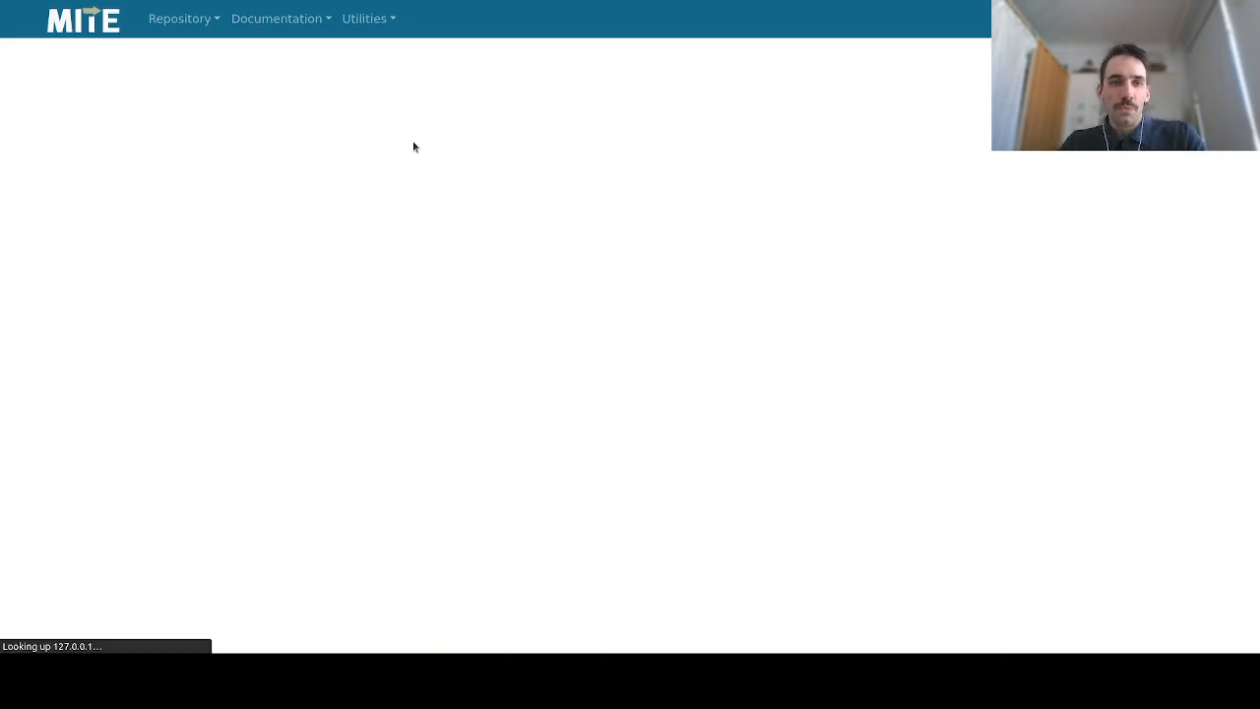
double_click(521, 217)
type("P05067")
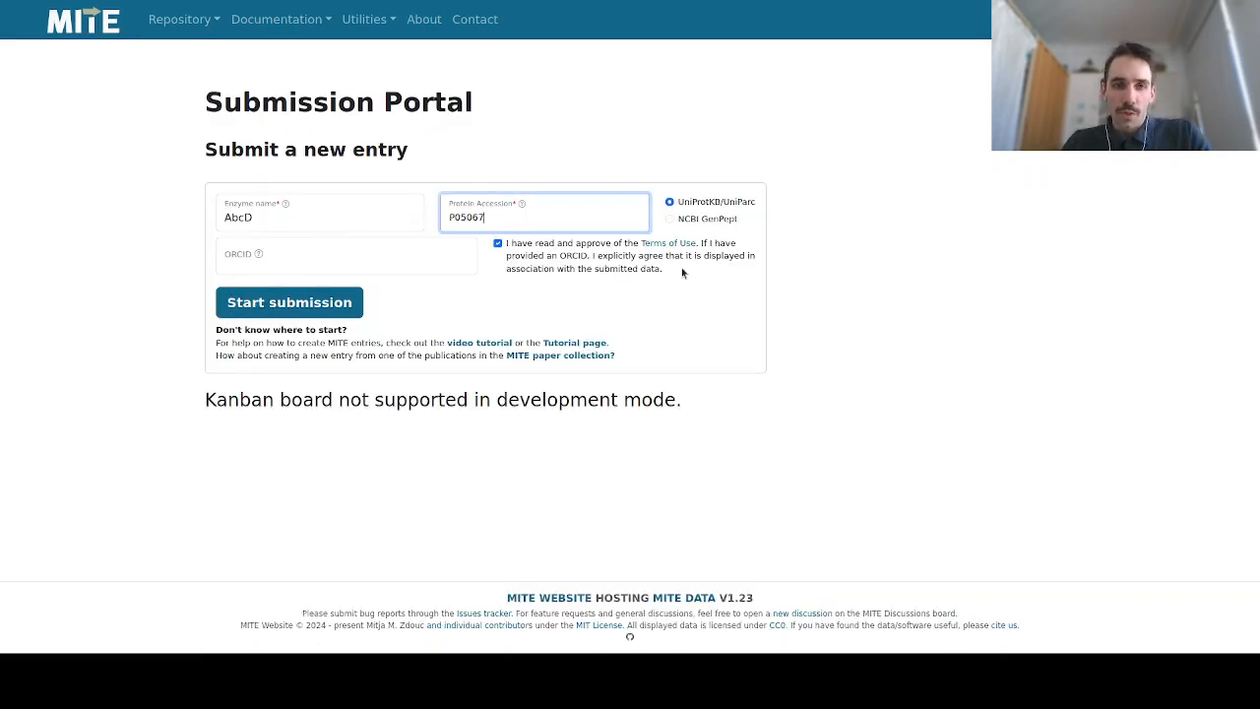
left_click(818, 282)
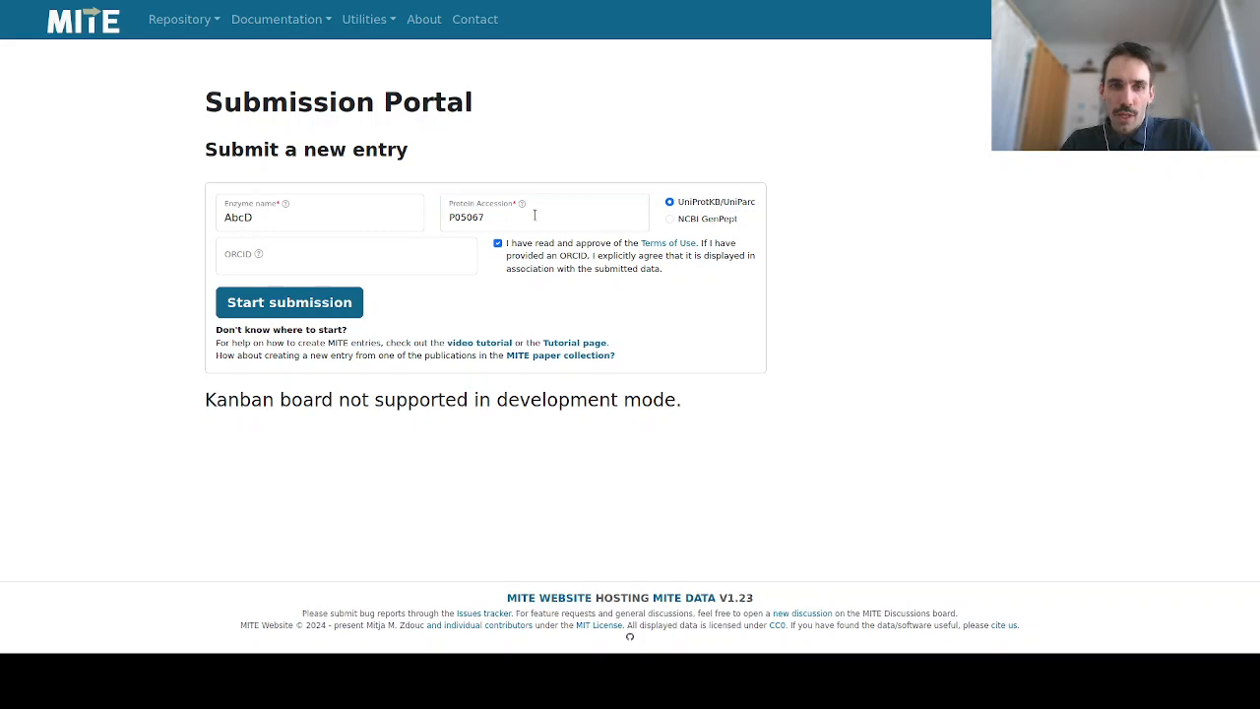
left_click(307, 302)
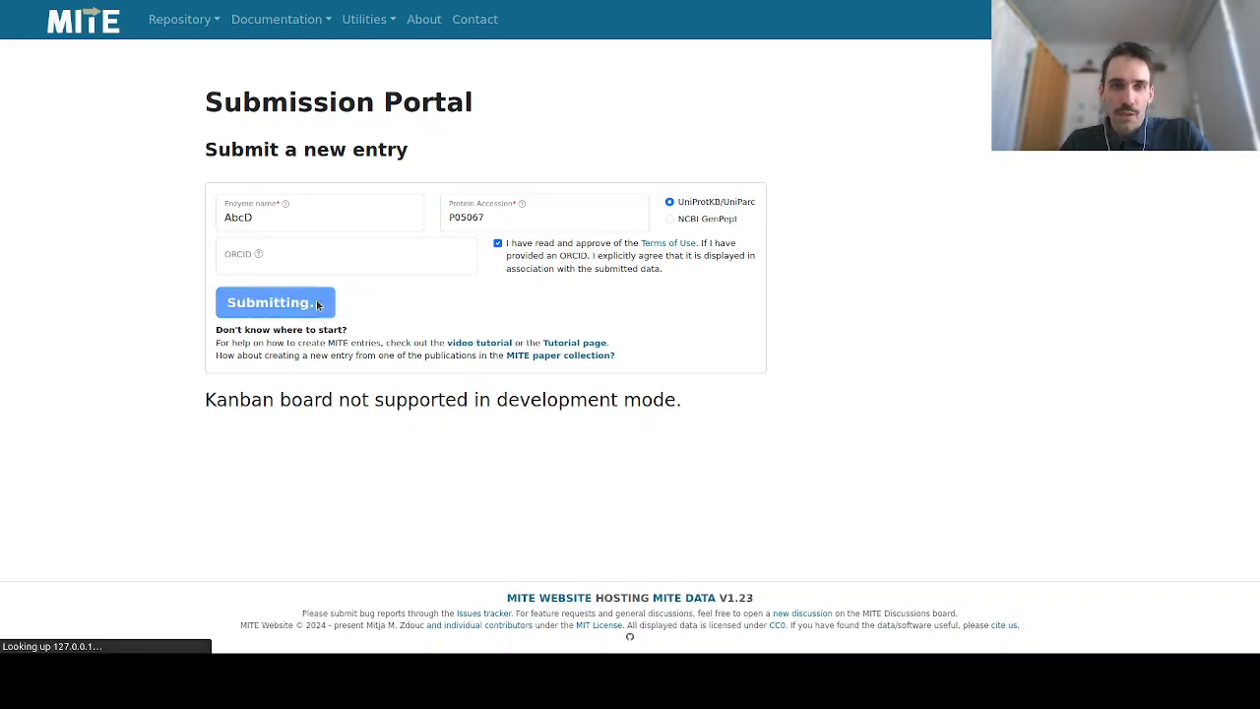
Set the enzyme type to Halogenase in the new entry's enzyme information
scroll(478, 335, "down", 3)
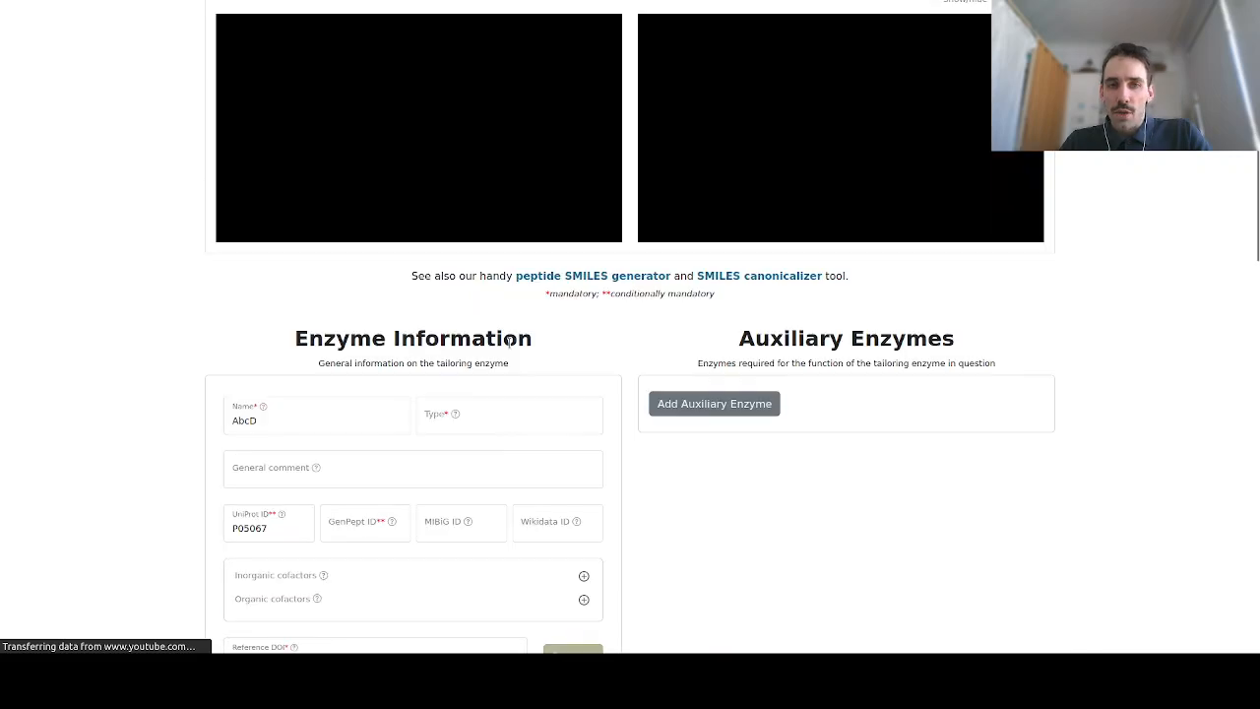
scroll(483, 307, "up", 3)
scroll(504, 354, "down", 1)
scroll(483, 397, "down", 2)
left_click(478, 345)
scroll(487, 370, "down", 1)
scroll(492, 380, "down", 1)
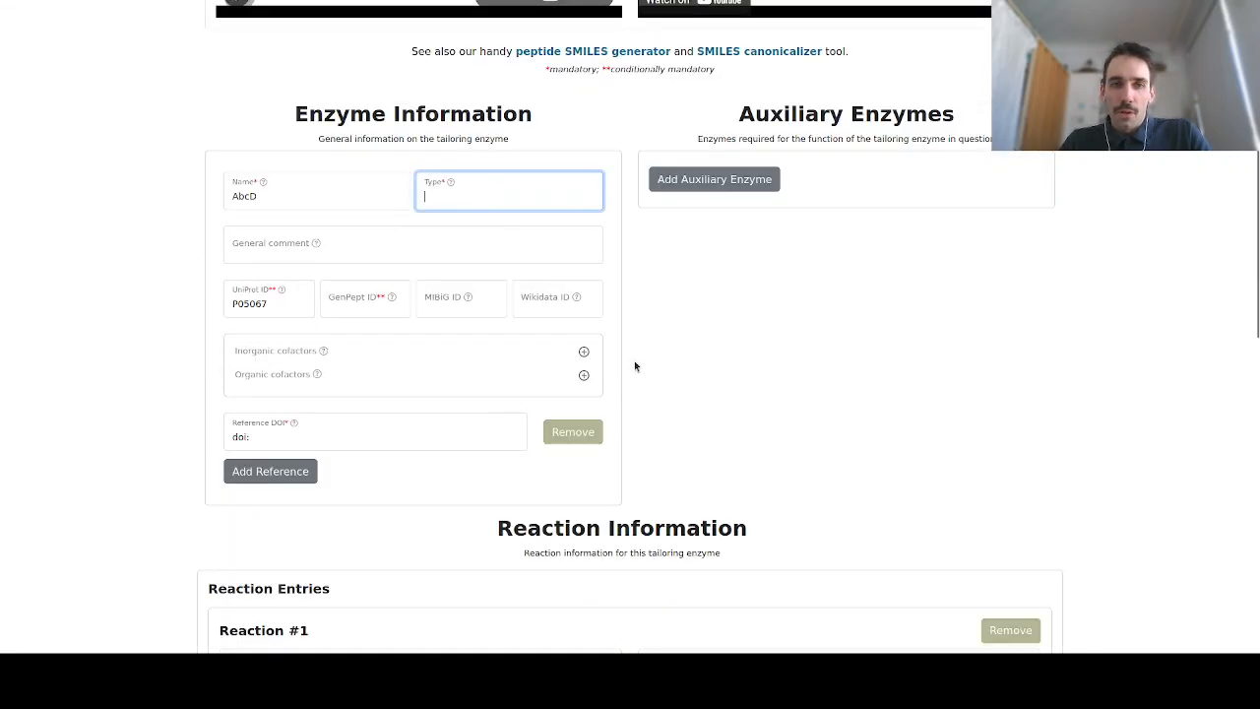
type("Halogenase")
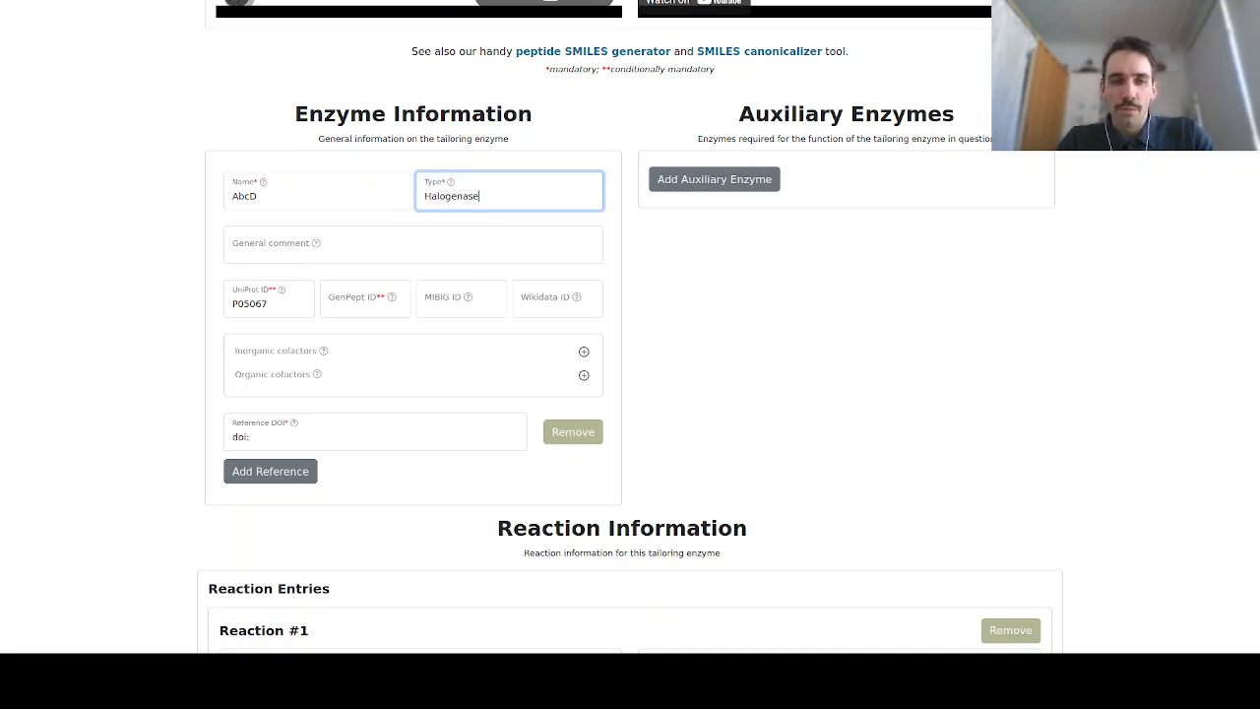
Copy the DOI from the Meilingmycin article and enter the enzyme reference as doi:10.1128/AEM.02262-09, then select the whole reference for reuse
scroll(360, 305, "down", 2)
scroll(554, 241, "down", 1)
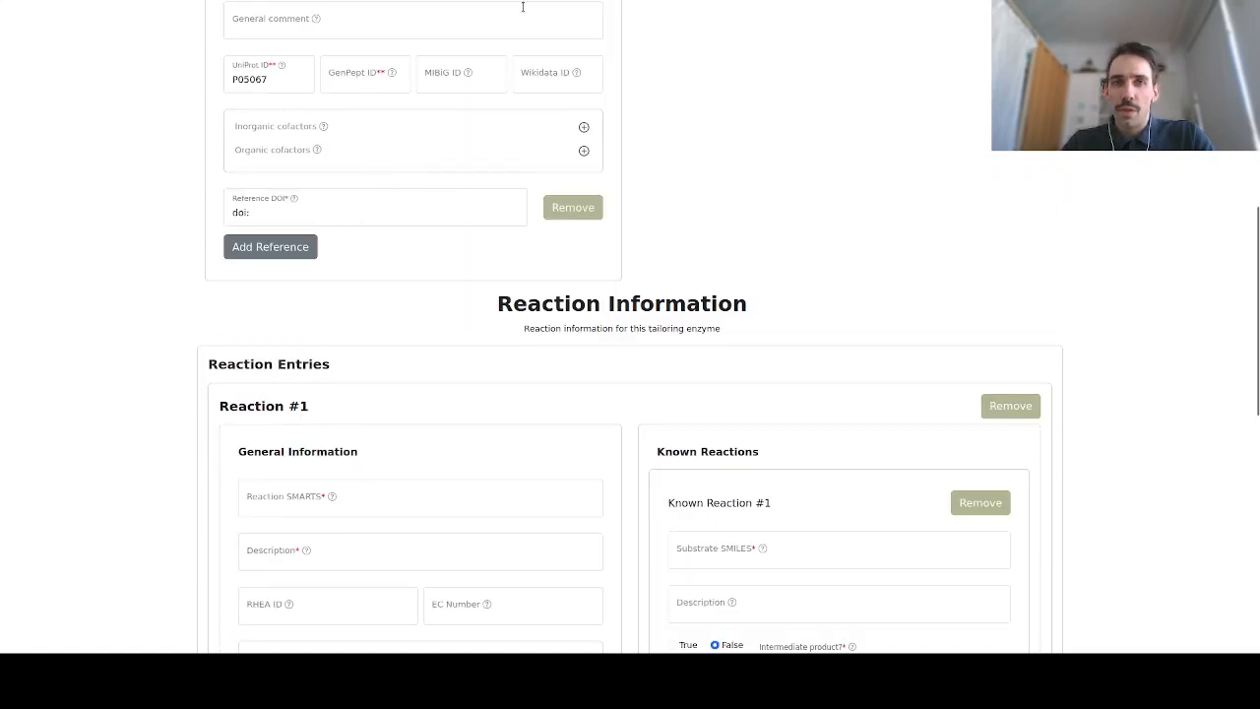
left_click(631, 2)
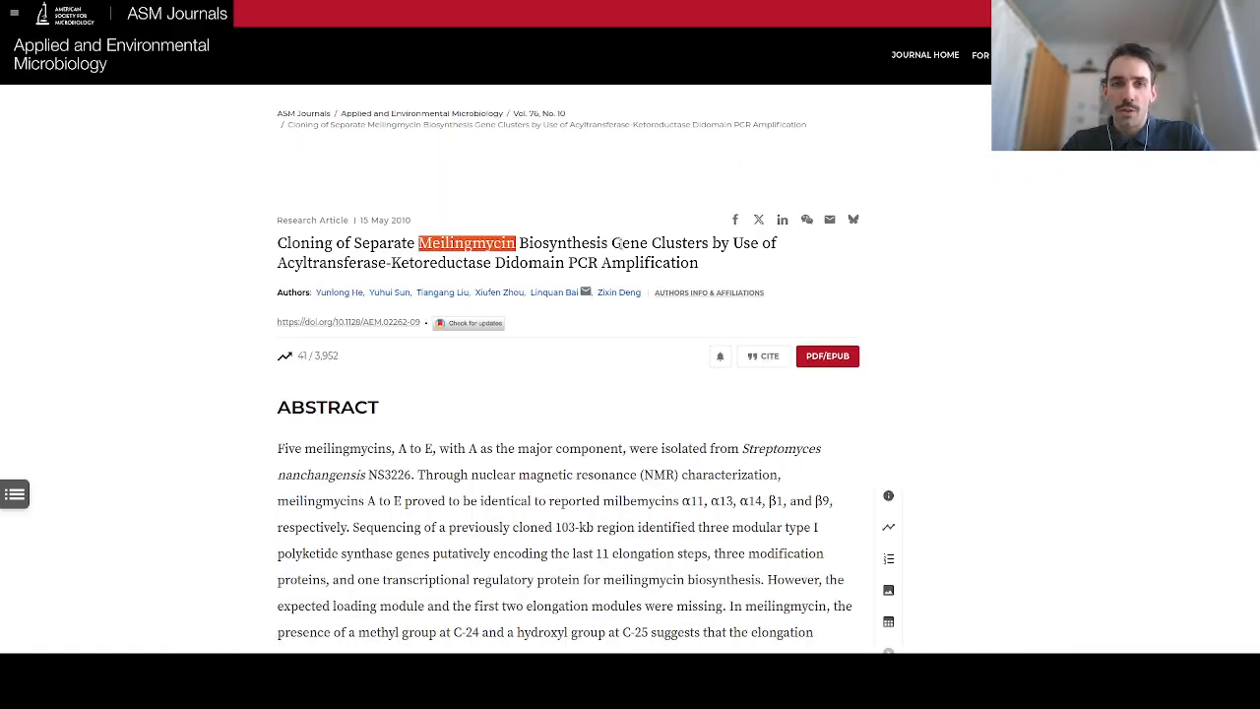
right_click(409, 325)
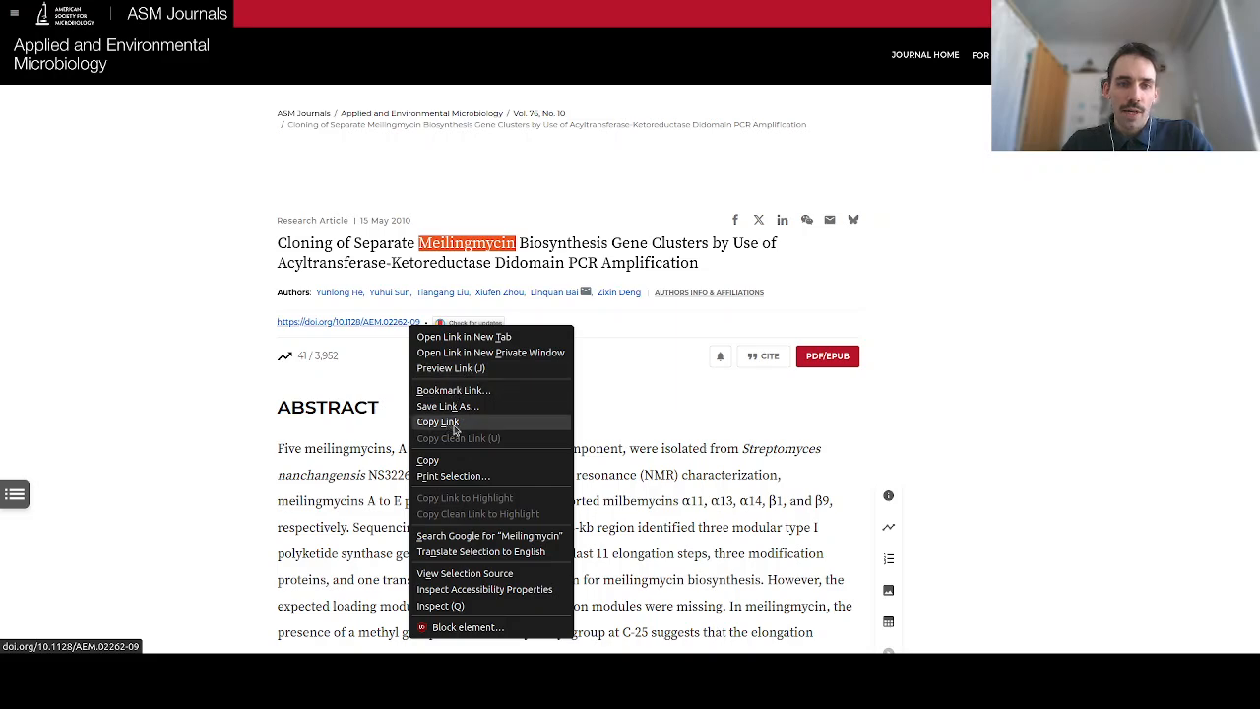
left_click(451, 425)
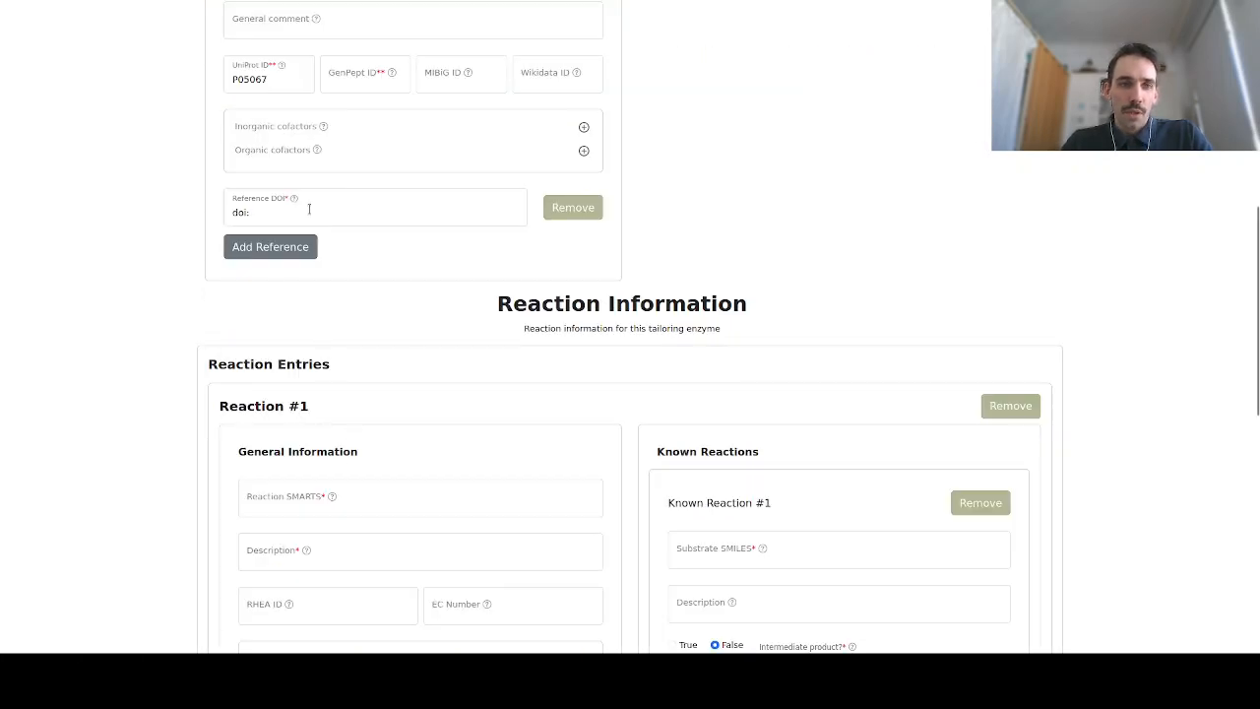
left_click(318, 222)
key("ctrl+v")
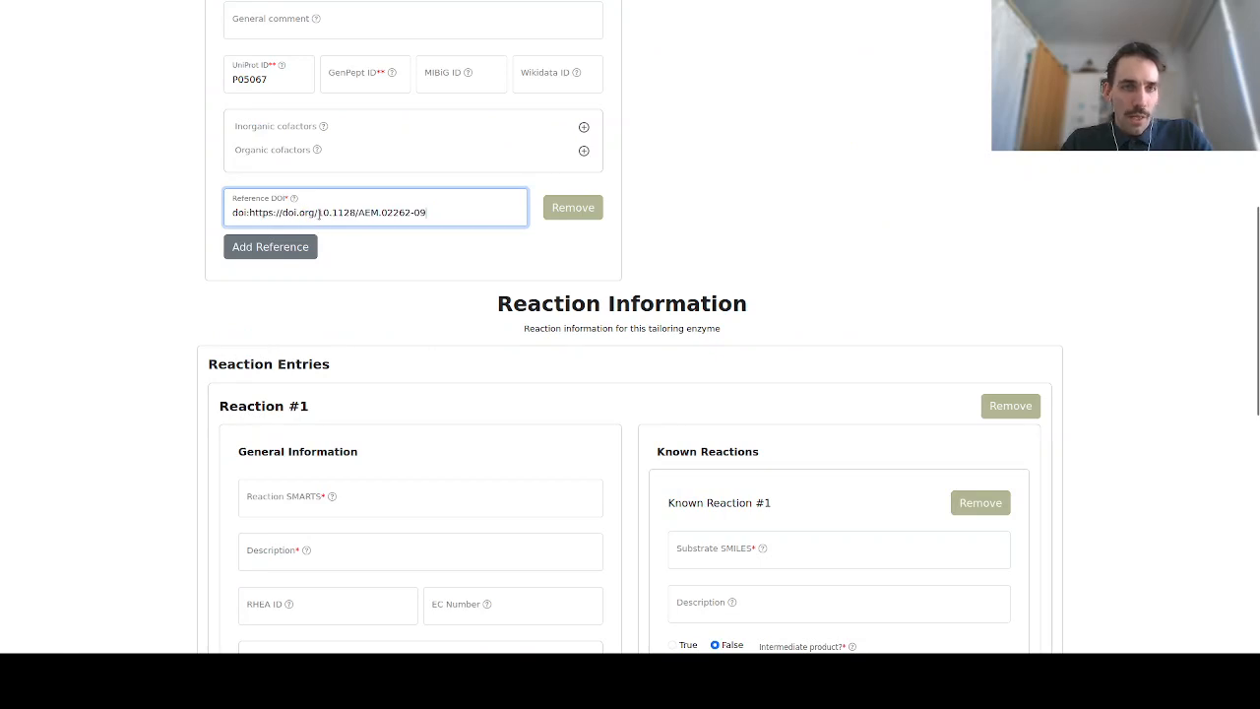
left_click_drag(318, 213, 249, 212)
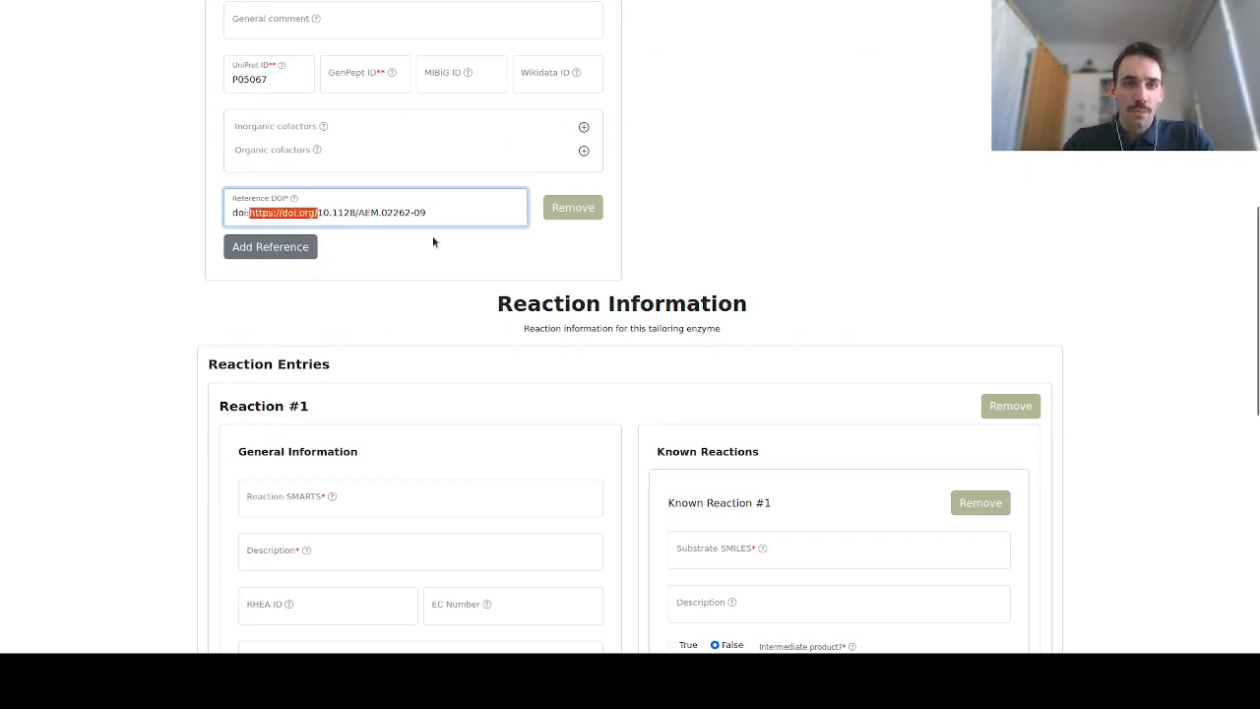
key("BackSpace")
key("ctrl+a")
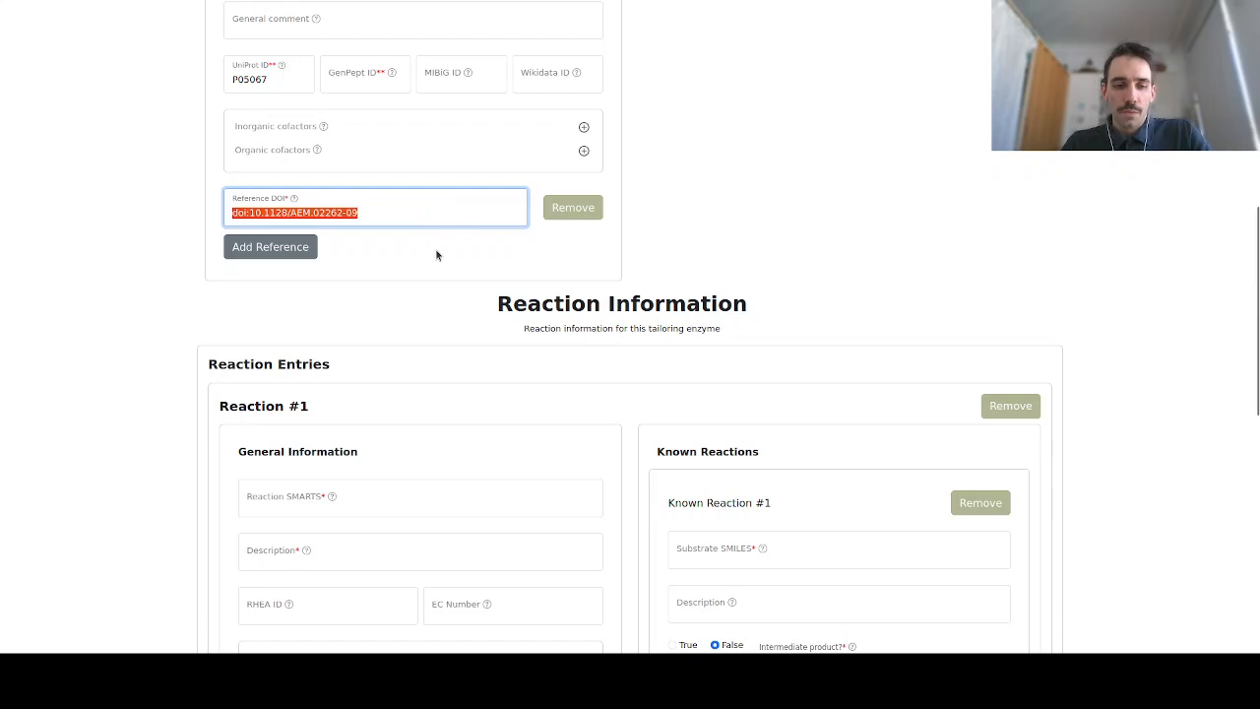
Describe Reaction #1 as "Halogenates a tryptophan."
scroll(427, 335, "down", 4)
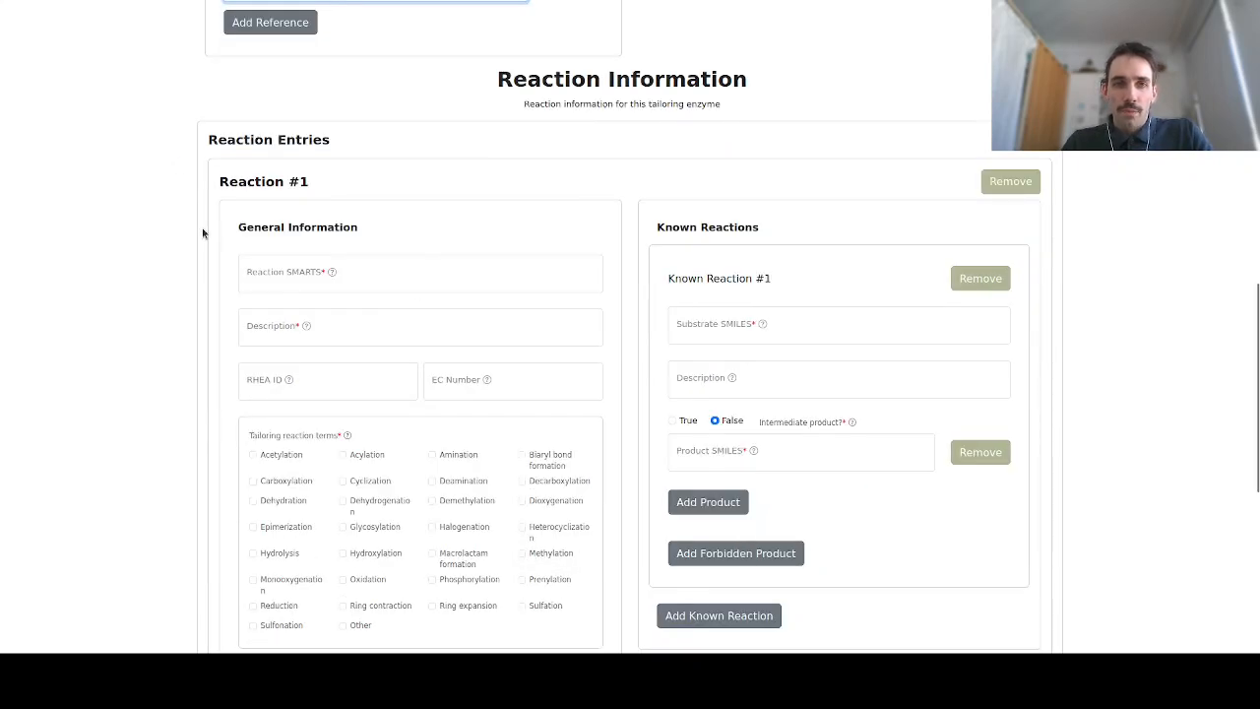
scroll(345, 270, "down", 3)
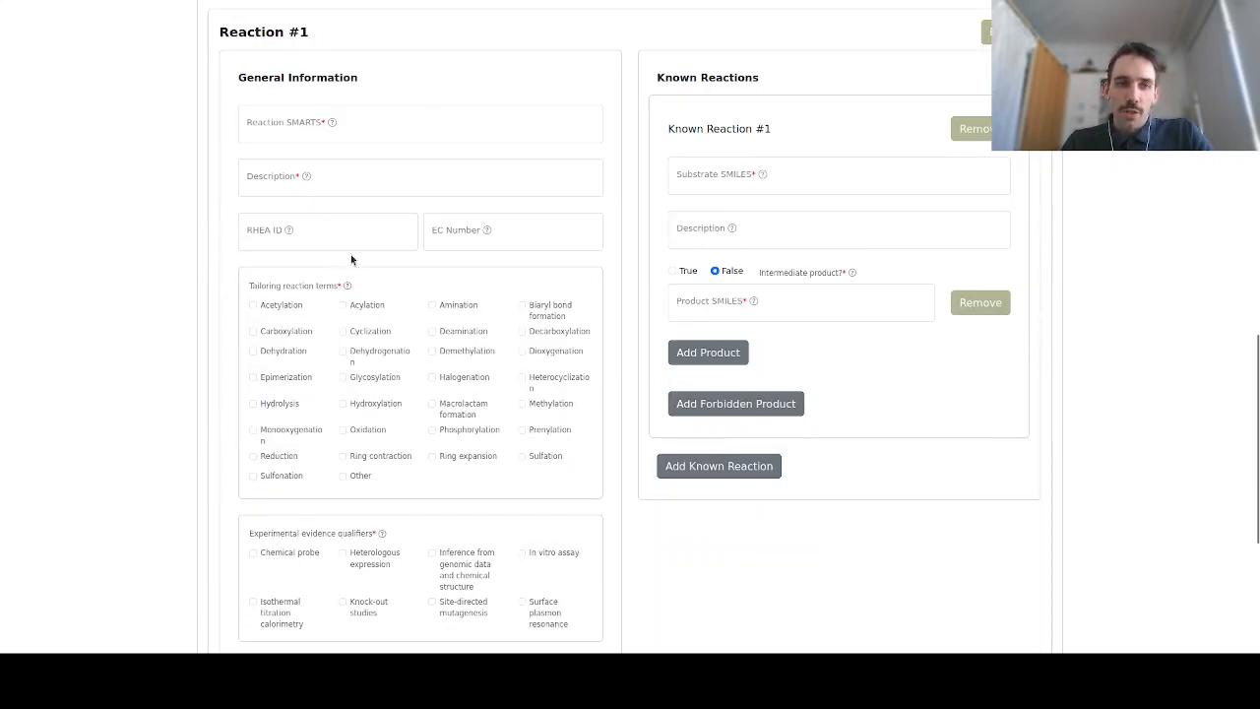
left_click(308, 184)
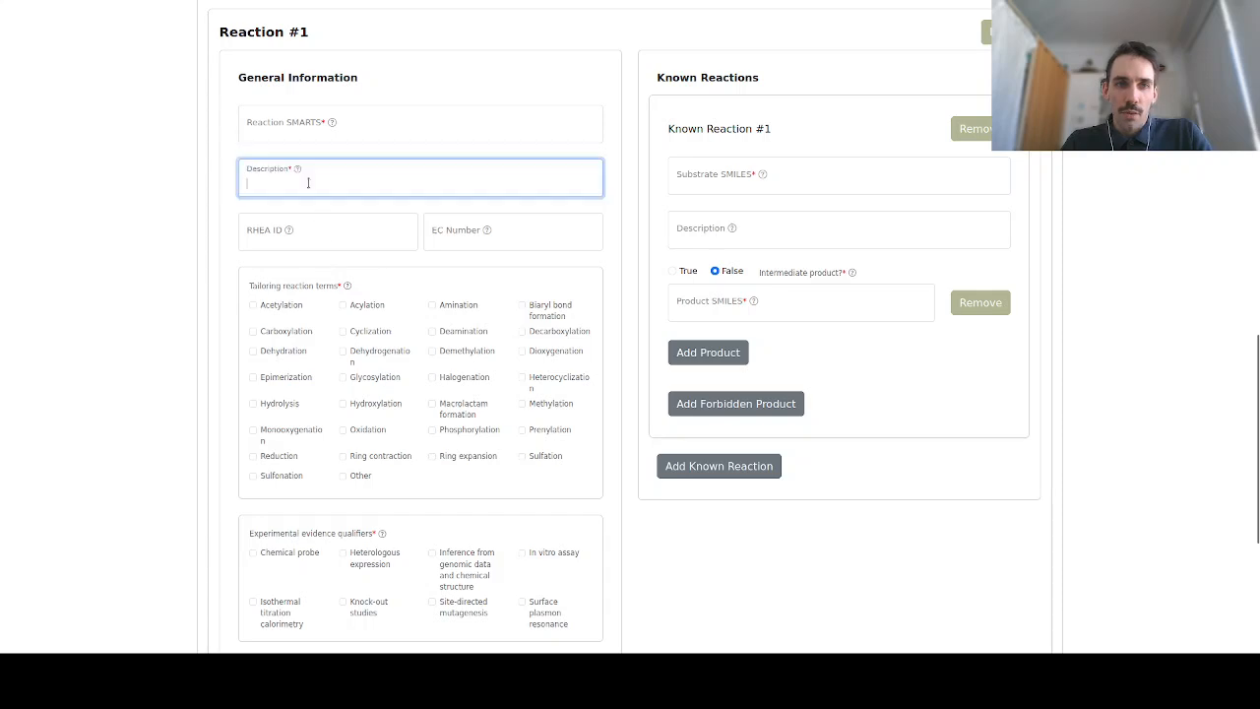
type("Tra")
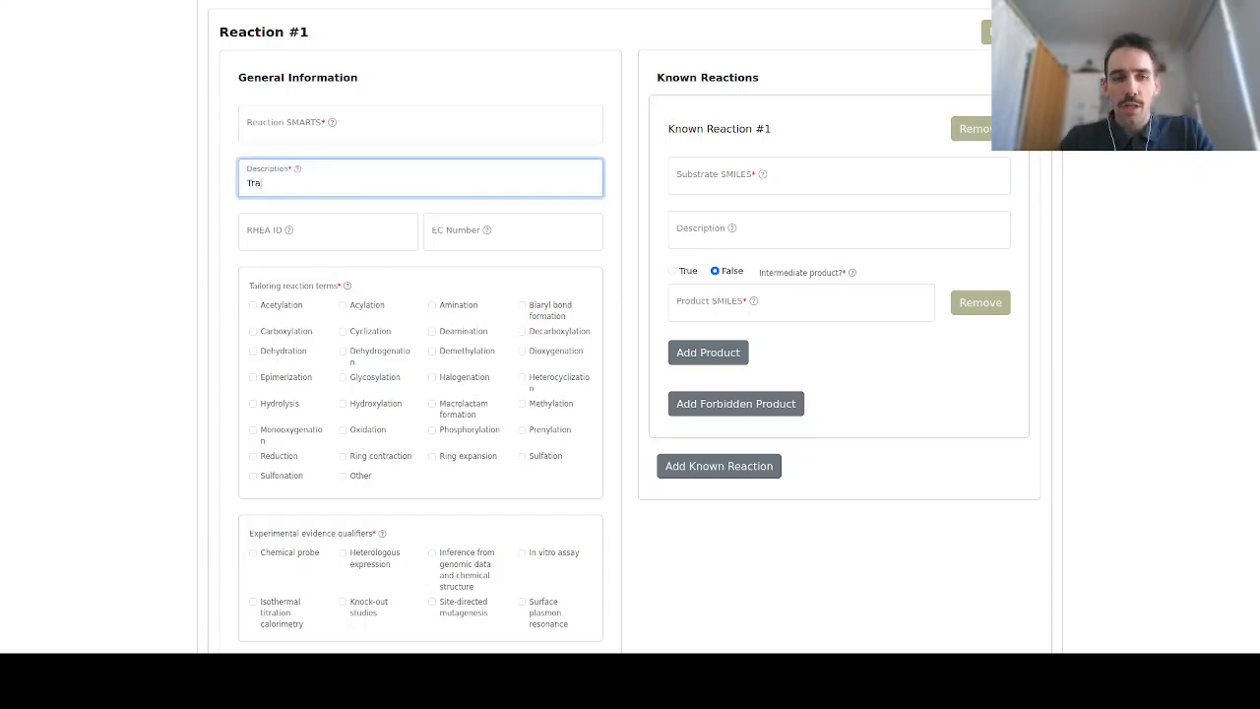
type("Halogenates a tryptophan")
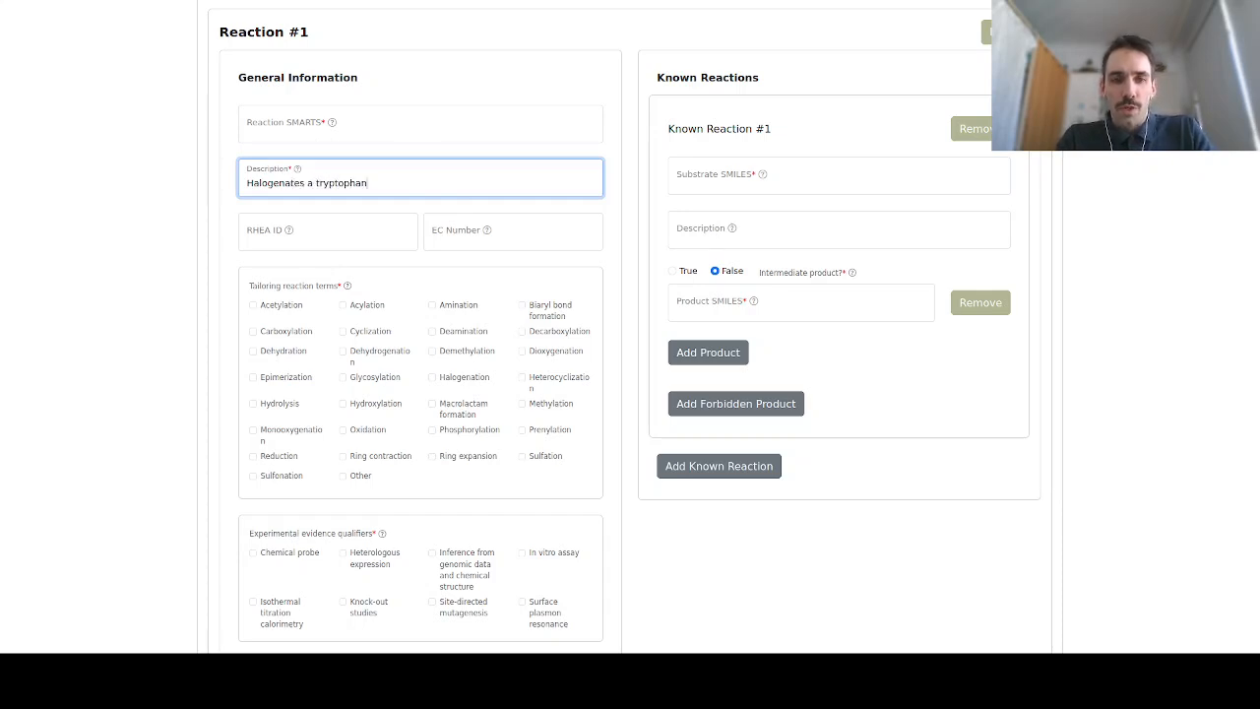
type(" sub")
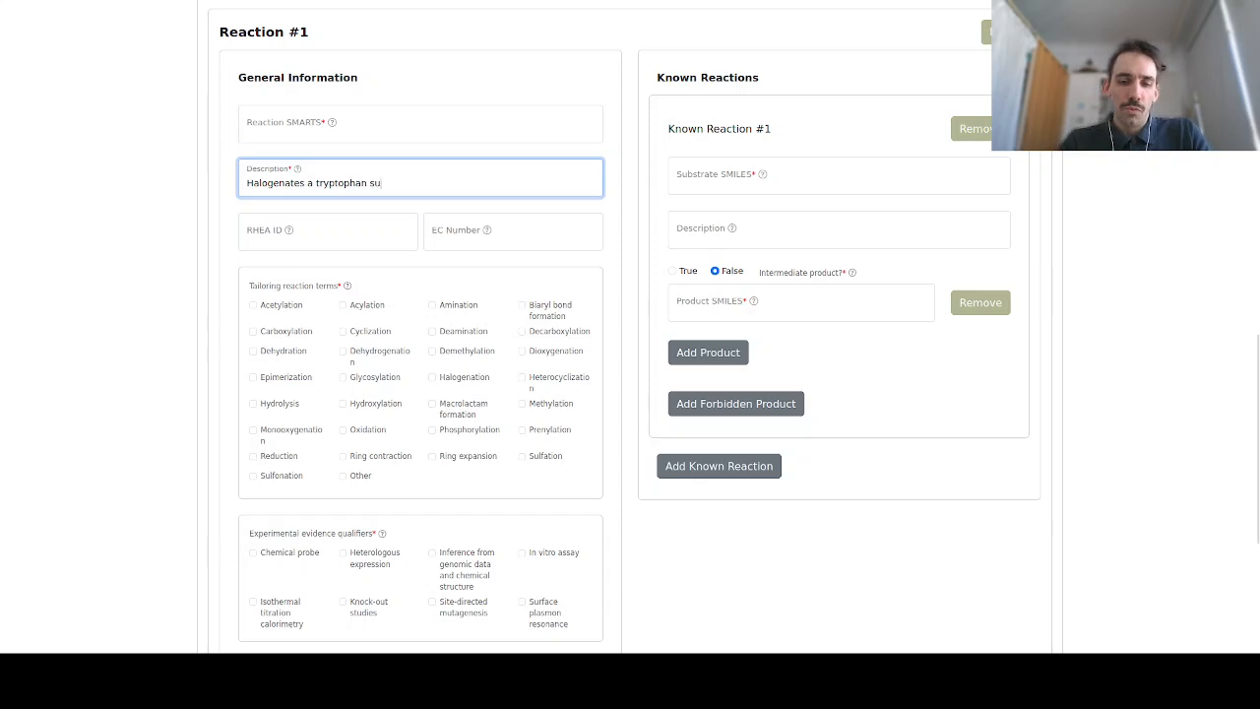
key("BackSpace")
key("BackSpace")
key("BackSpace")
key("BackSpace")
type(".")
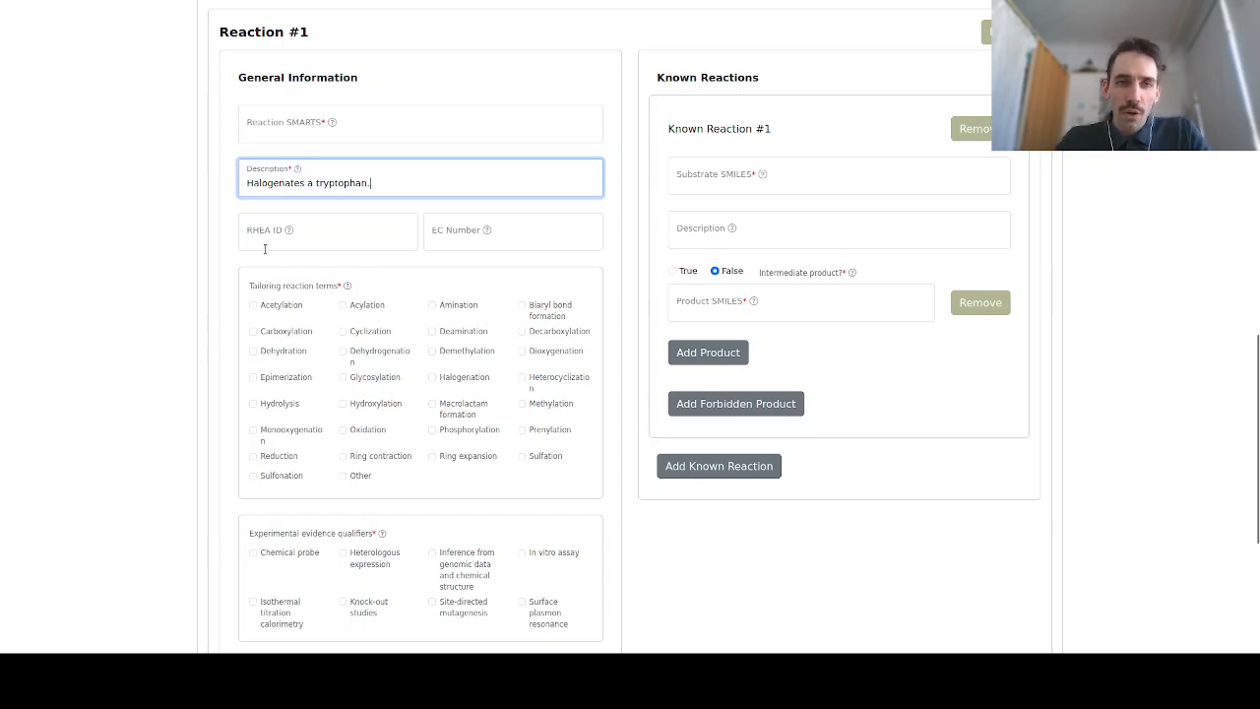
Assign the tailoring term Halogenation and the evidence qualifier Heterologous expression to Reaction #1
scroll(417, 325, "down", 1)
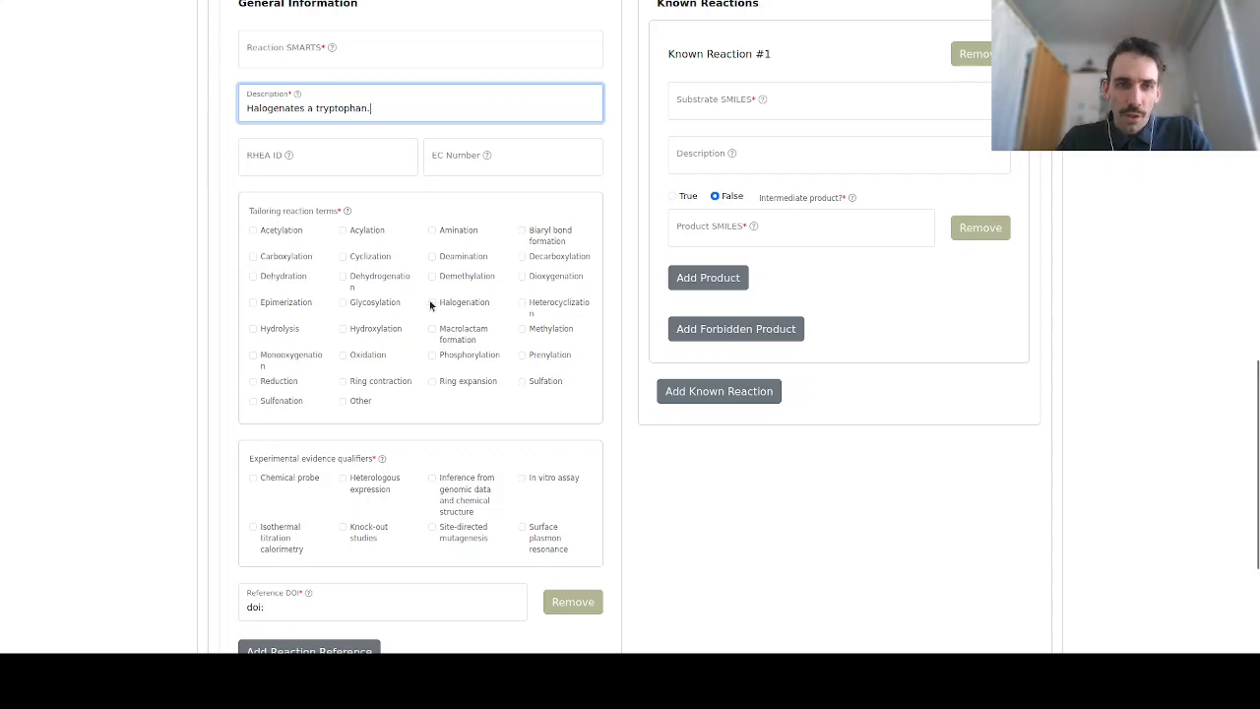
left_click(431, 303)
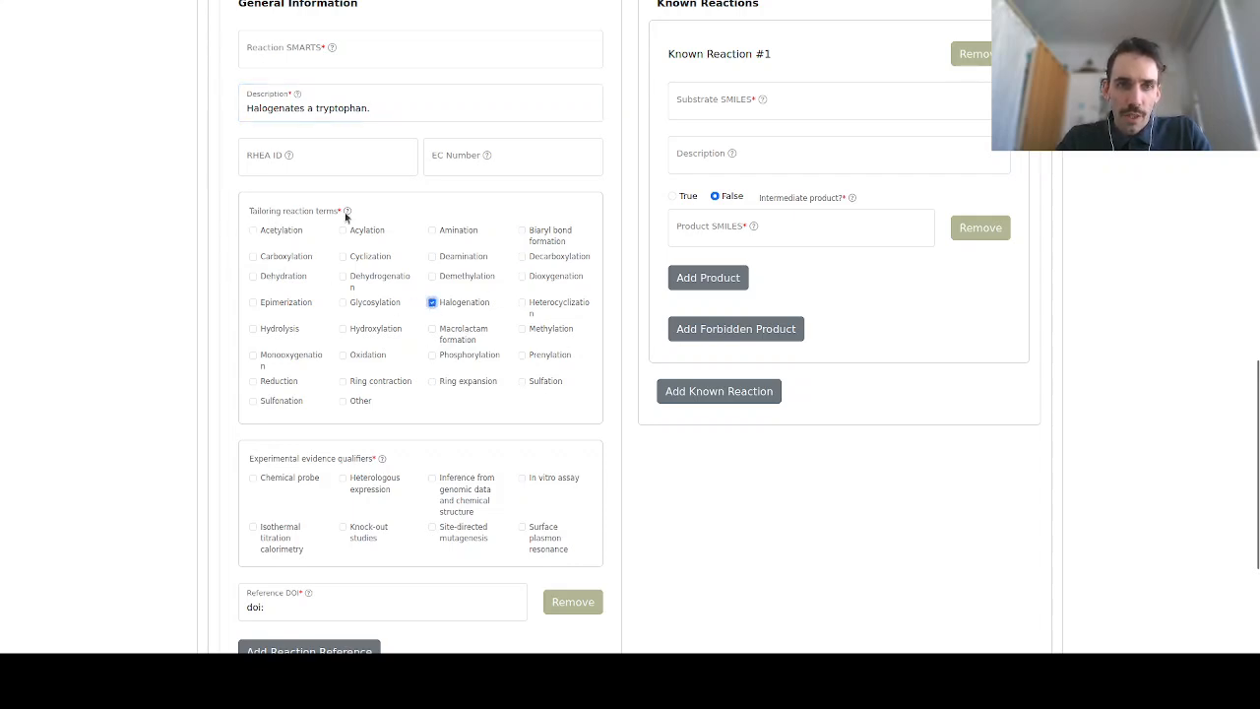
scroll(382, 286, "down", 2)
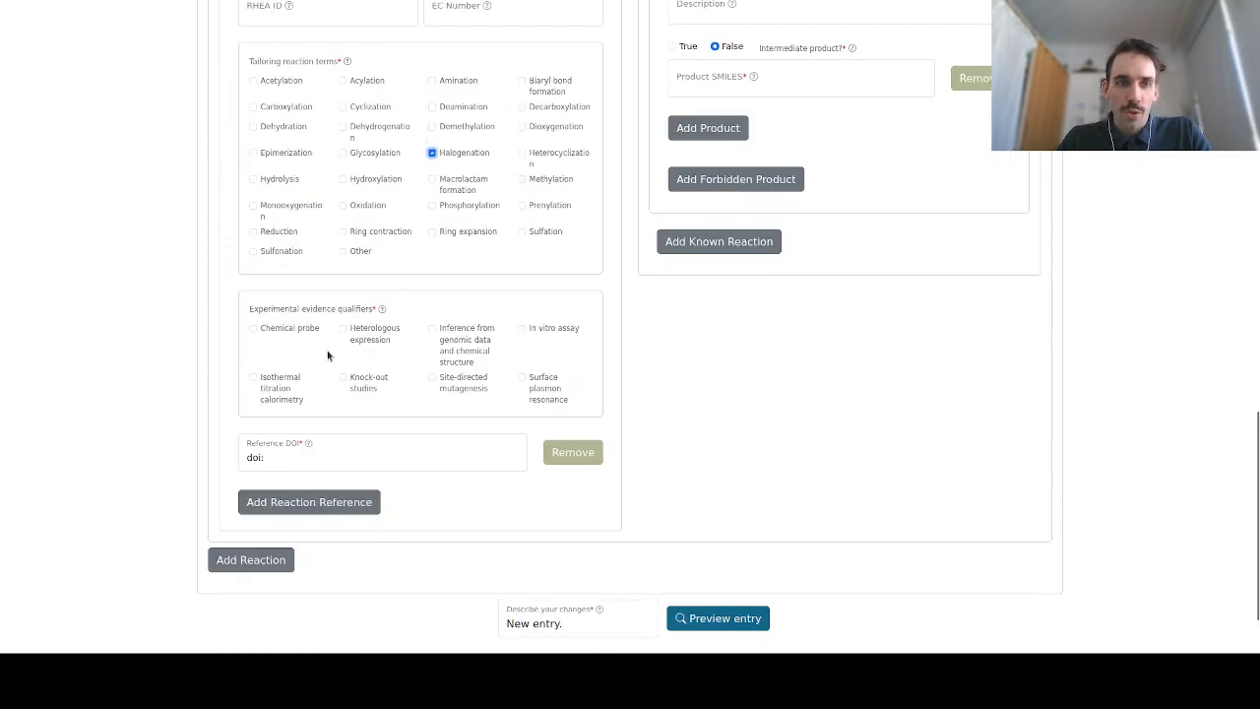
left_click(344, 329)
Fill in Reaction #1's reference DOI with the copied doi:10.1128/AEM.02262-09
left_click(352, 461)
key("ctrl+a")
key("ctrl+v")
left_click(718, 430)
Switch to the Ketcher structure editor and delete the hydroxyl group from the tryptophan's carboxylic acid
scroll(1070, 447, "up", 5)
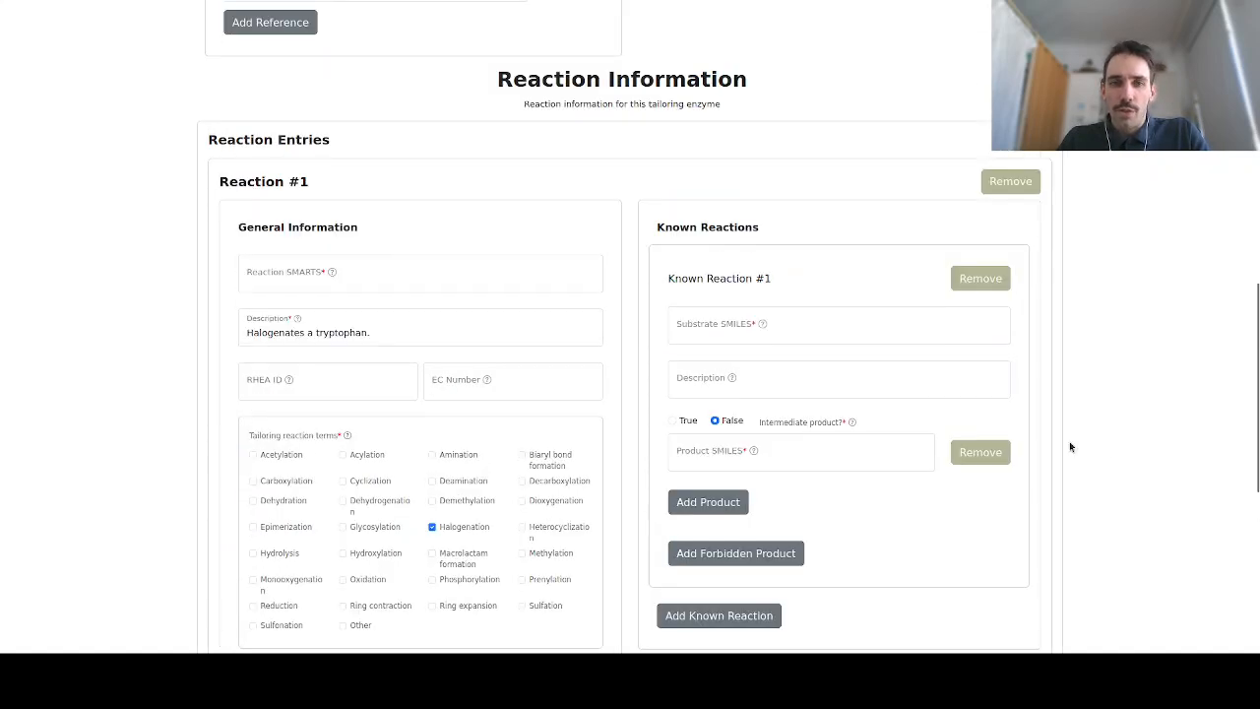
scroll(1070, 447, "down", 1)
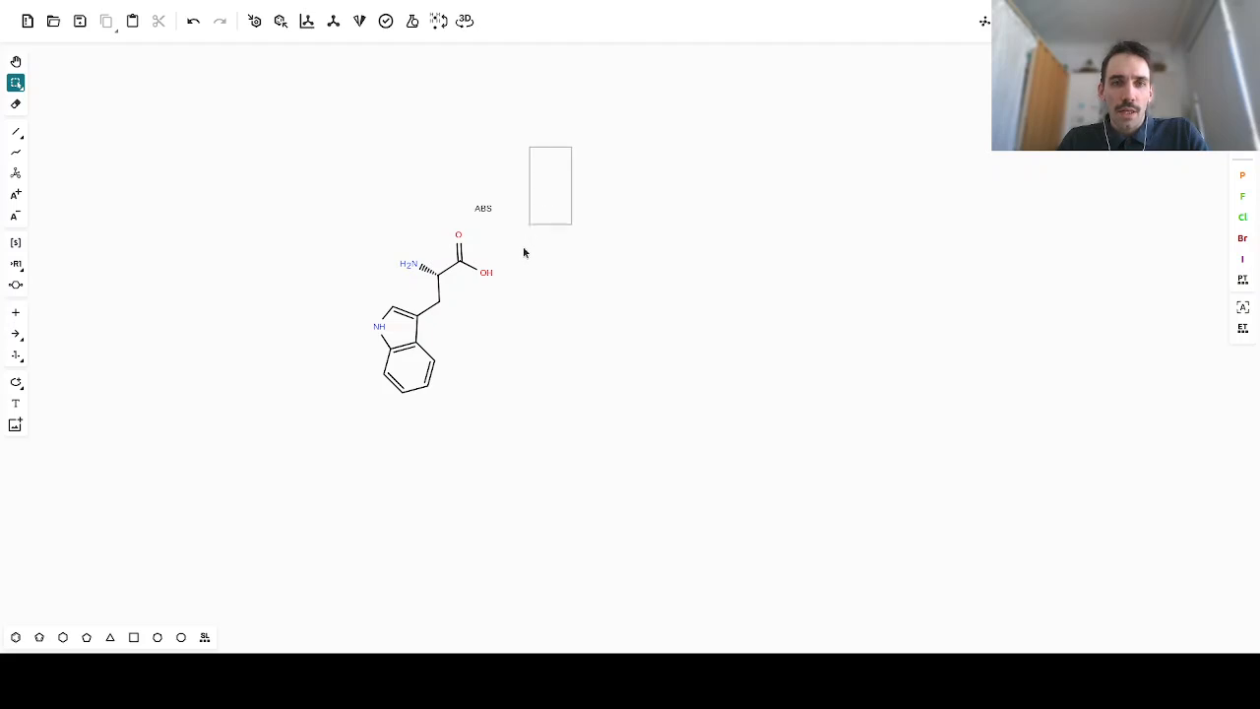
left_click_drag(522, 249, 482, 290)
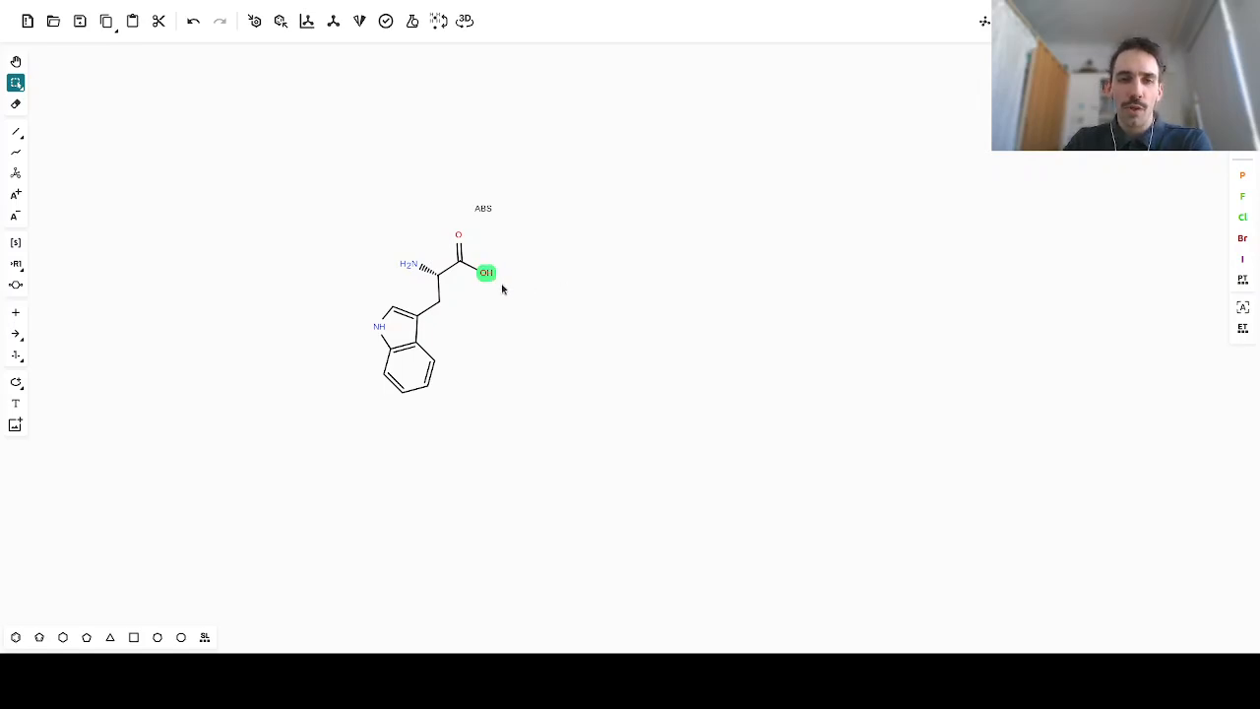
key("Delete")
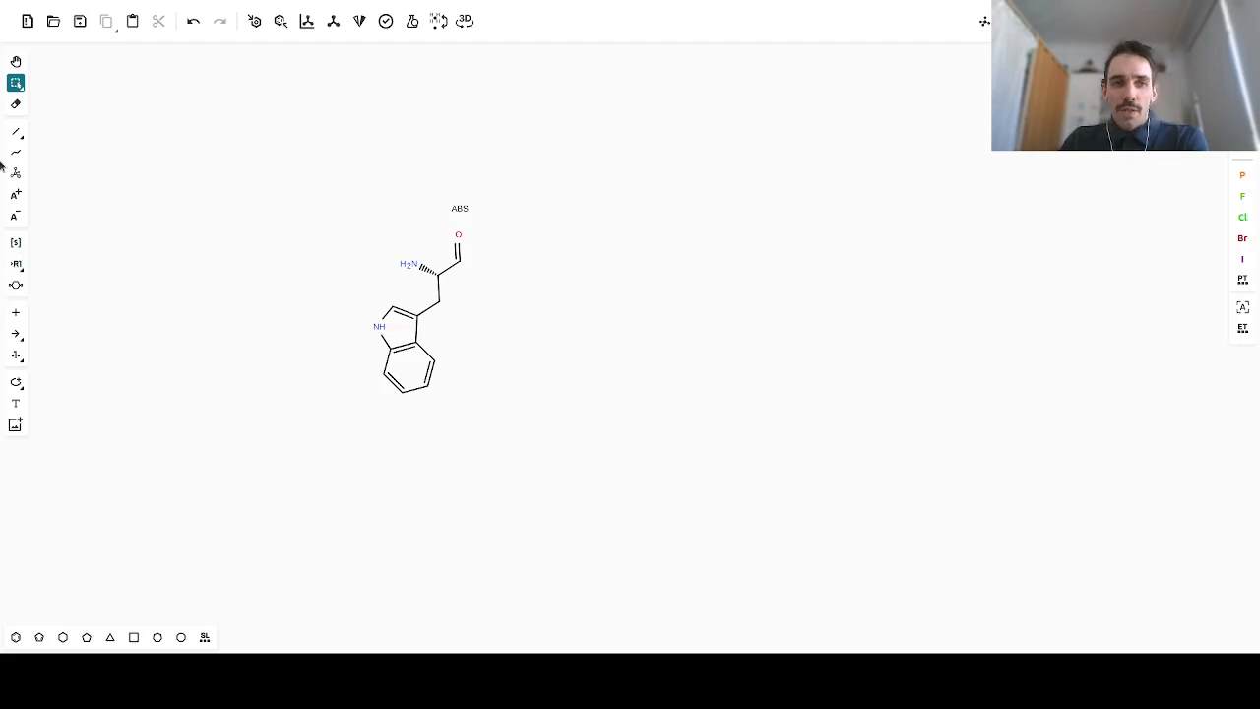
Draw a short reaction arrow after the trimmed tryptophan and place a copy of the structure on the product side
left_click(15, 333)
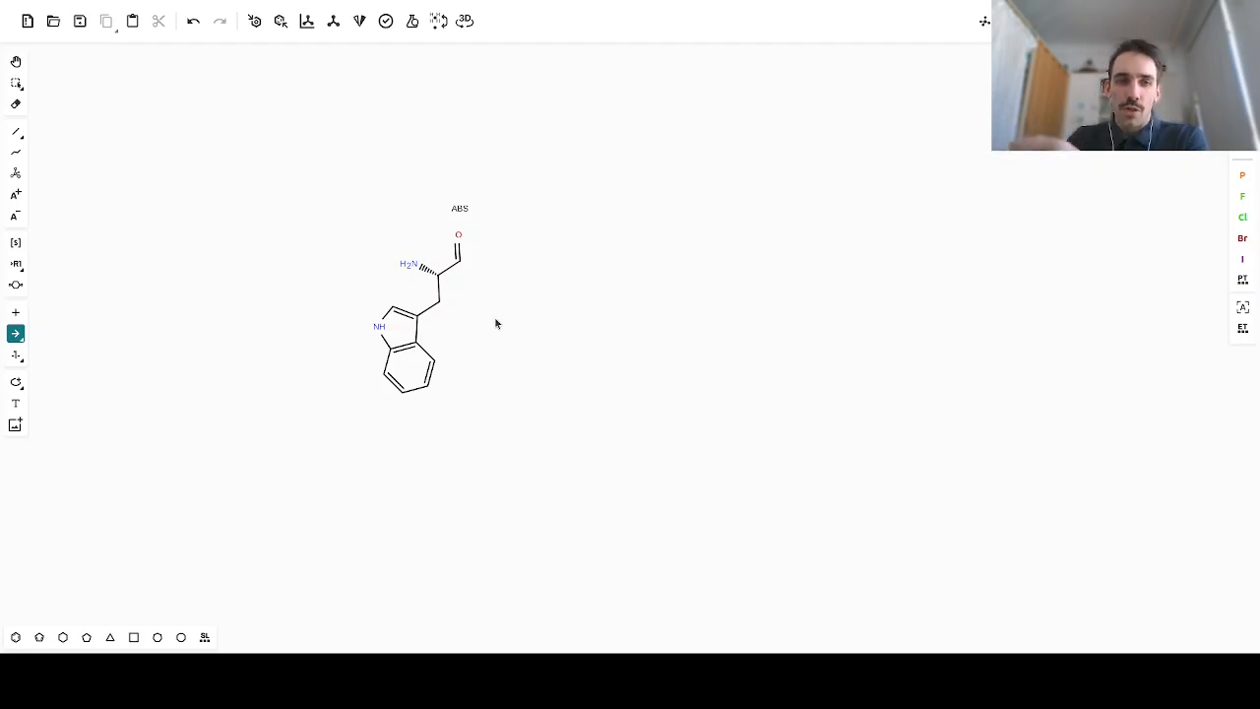
left_click_drag(495, 318, 522, 317)
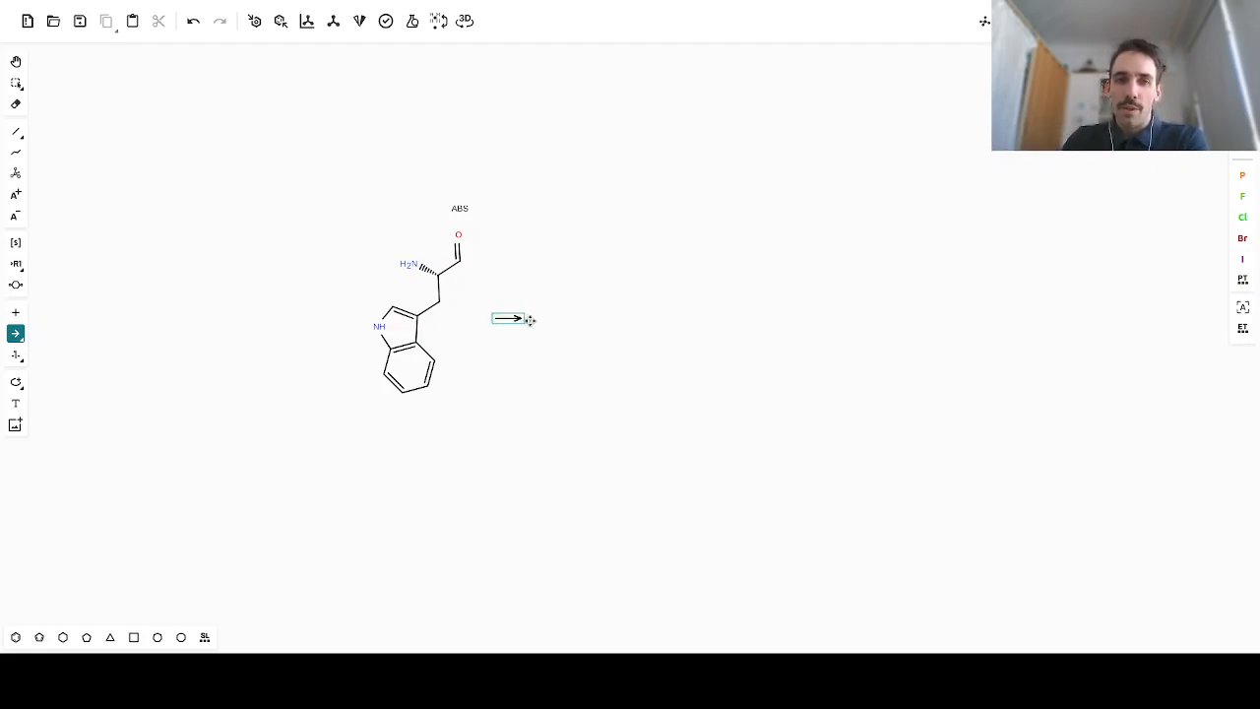
left_click(16, 83)
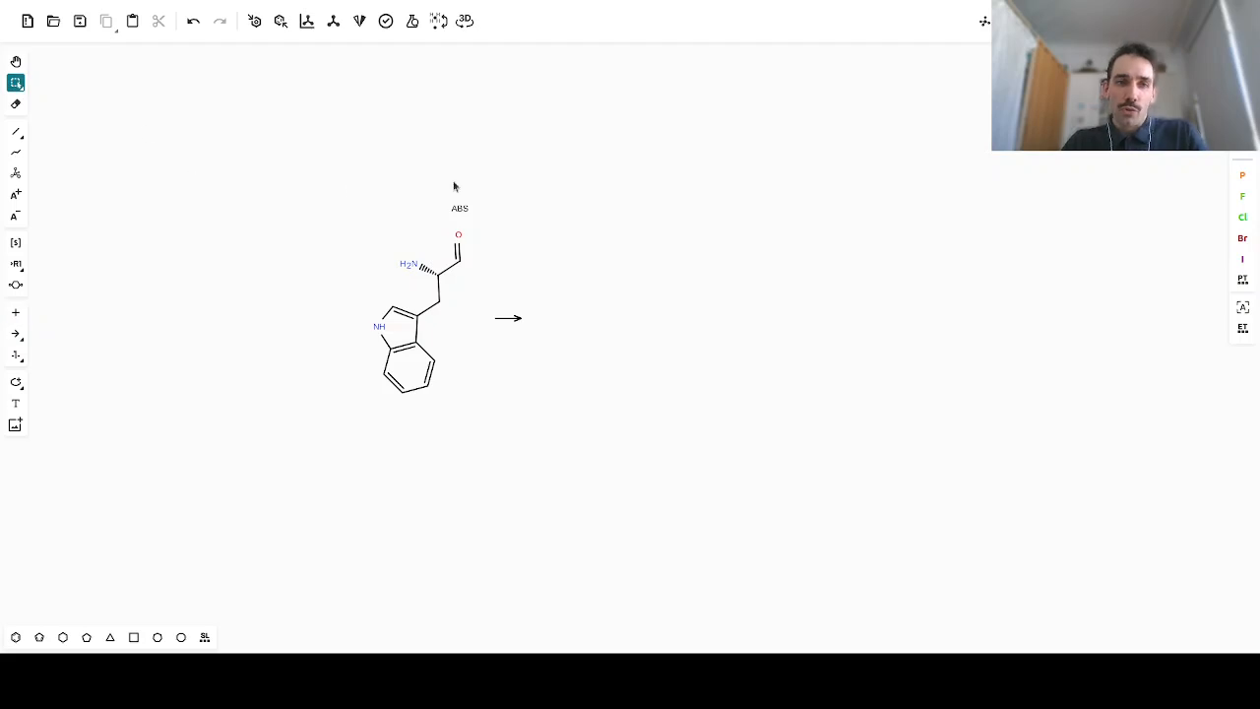
left_click_drag(472, 150, 353, 445)
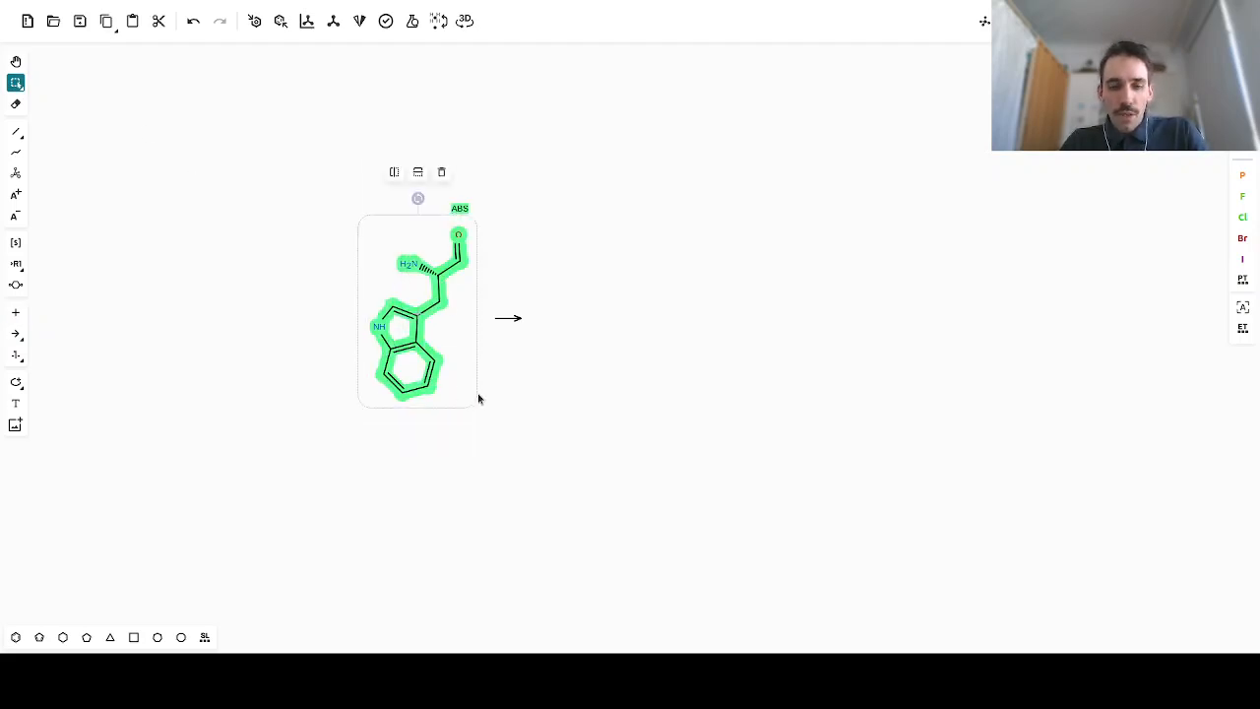
left_click(627, 311)
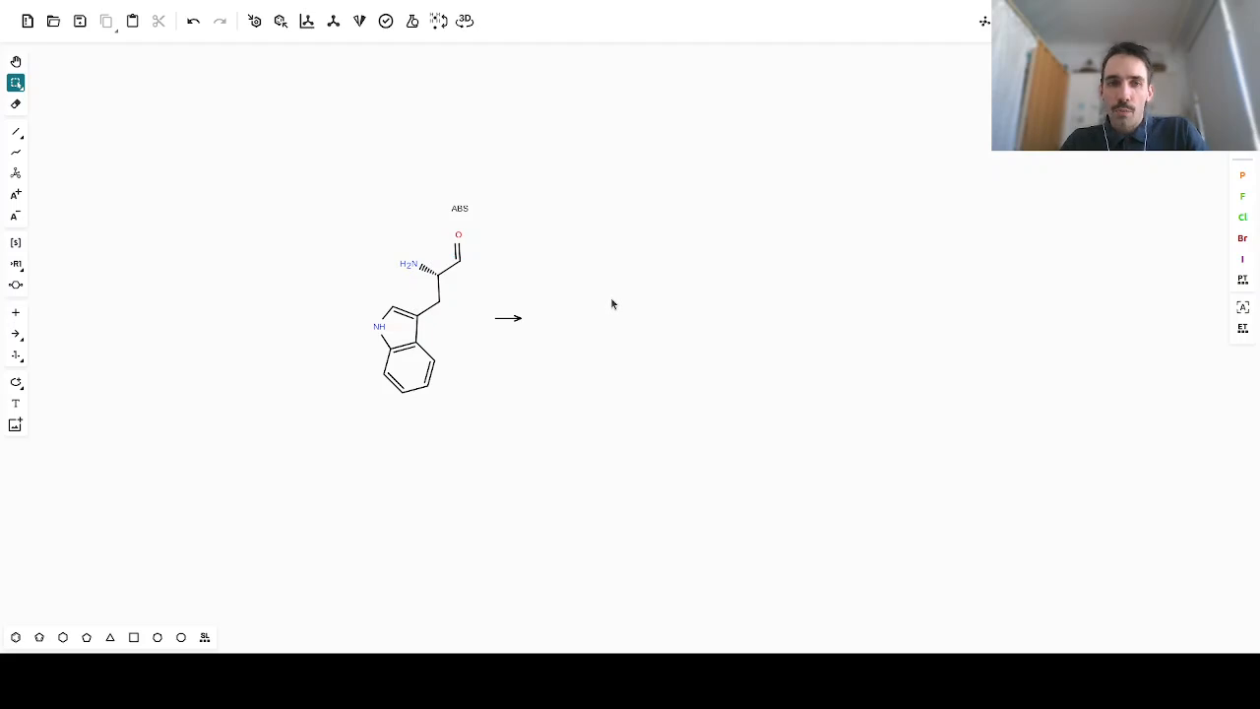
key("ctrl+v")
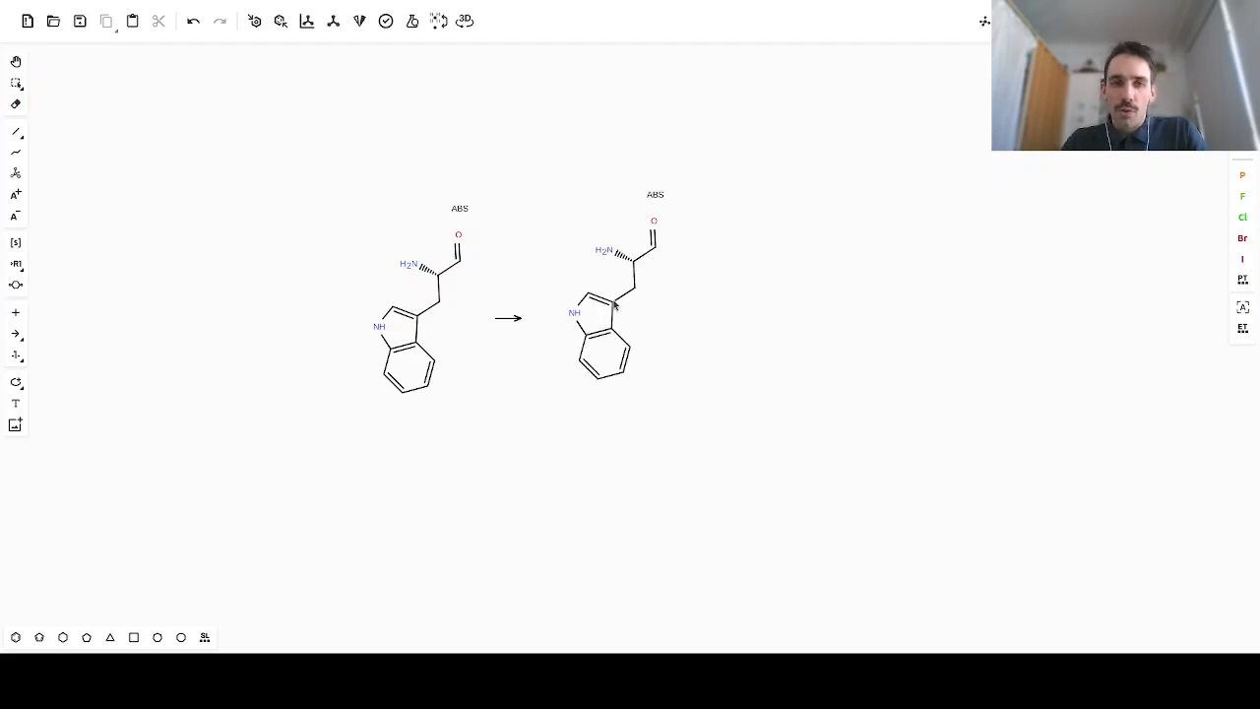
Place the product copy after the arrow, aromatize both structures, and auto-map the reaction atoms in Discard mode
left_click(635, 313)
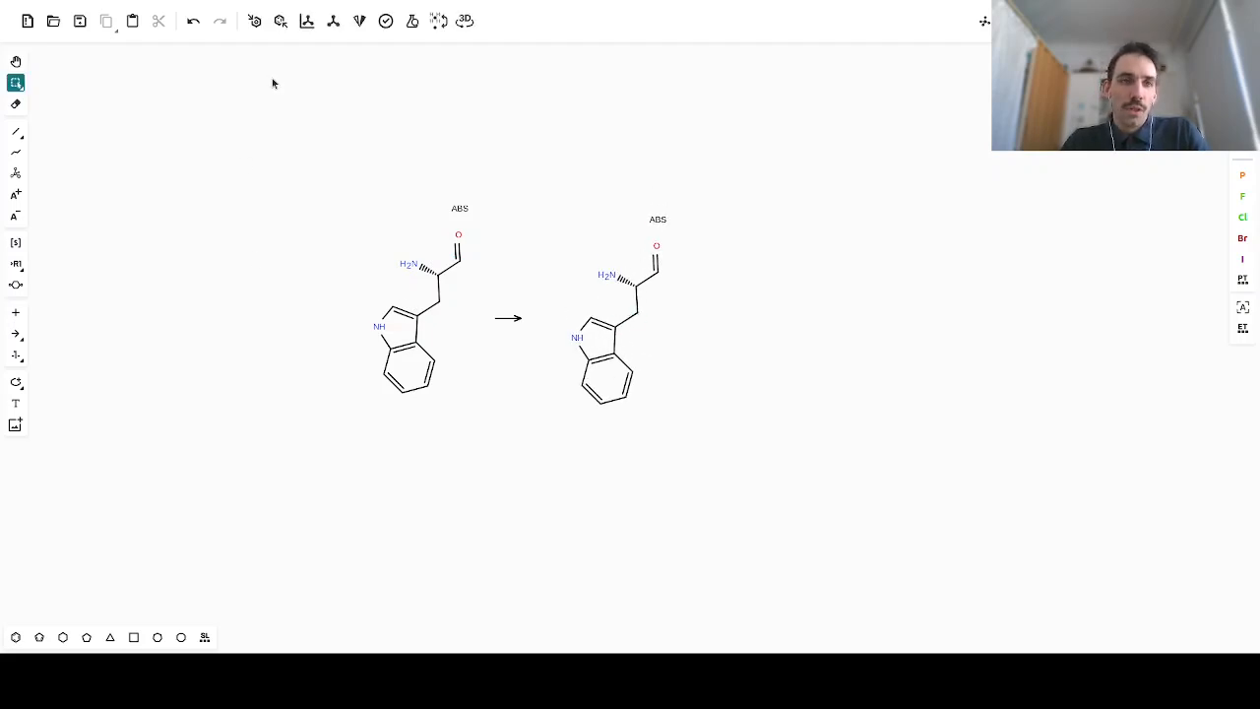
left_click(255, 22)
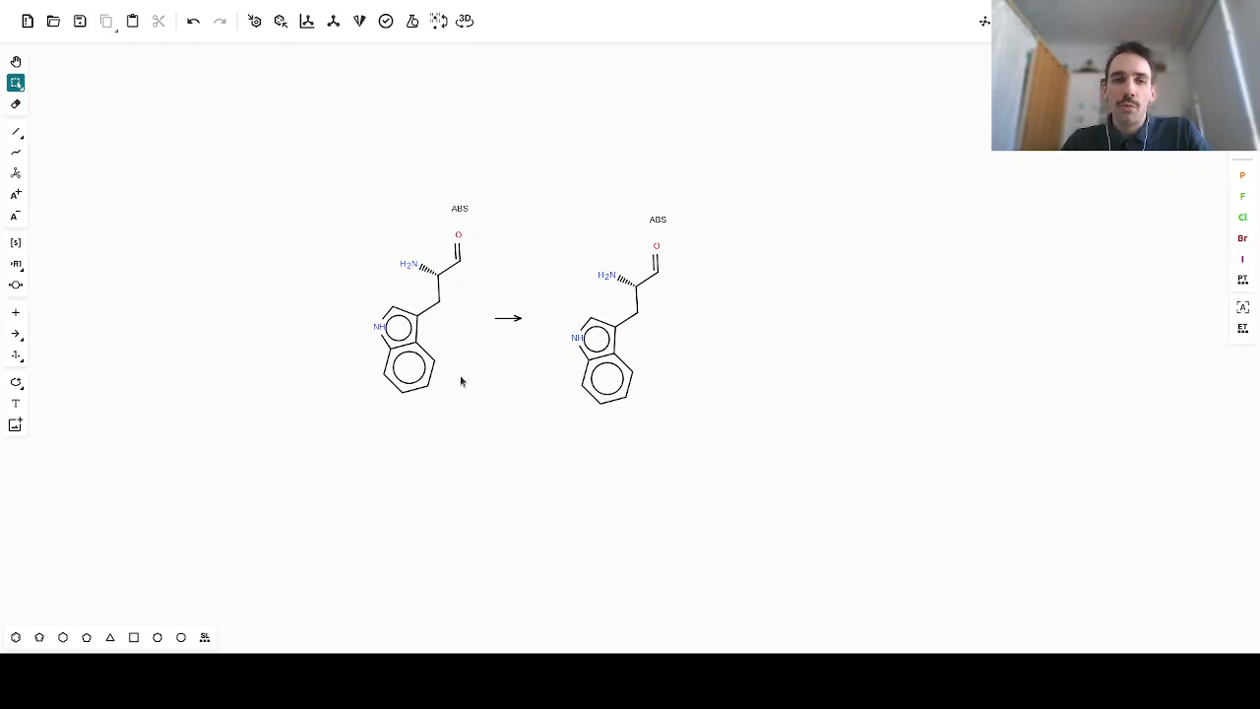
left_click(19, 360)
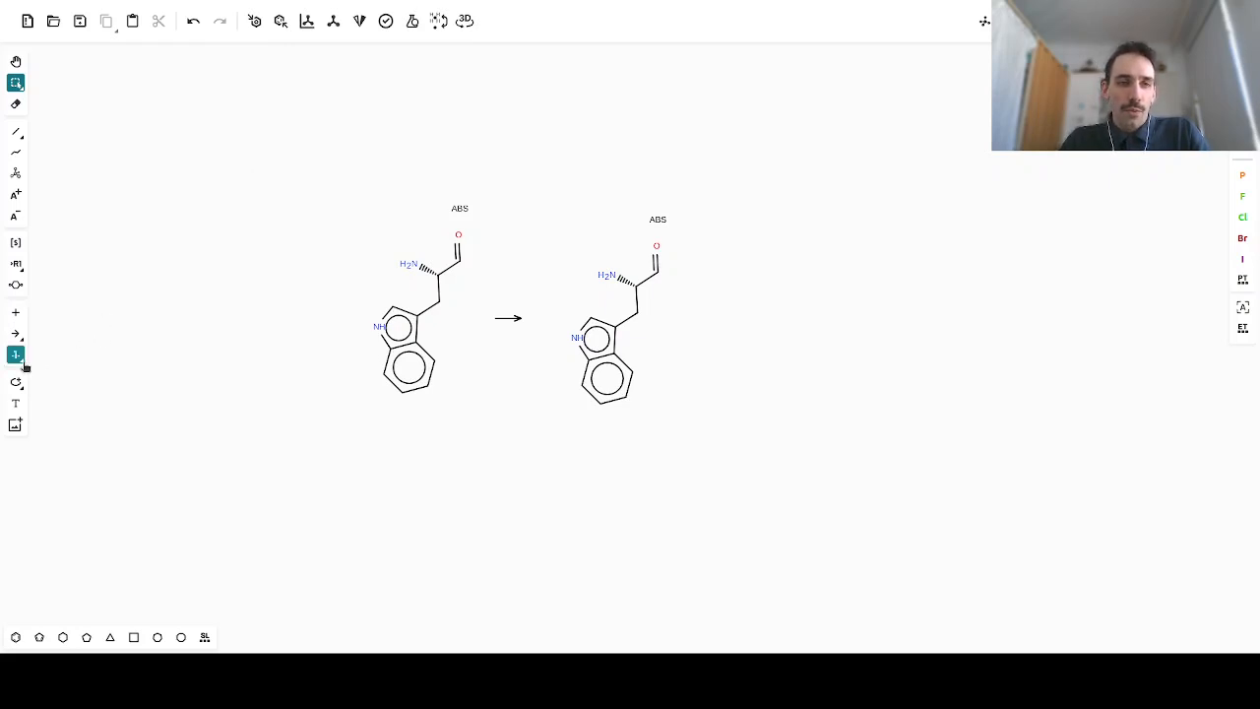
left_click(22, 364)
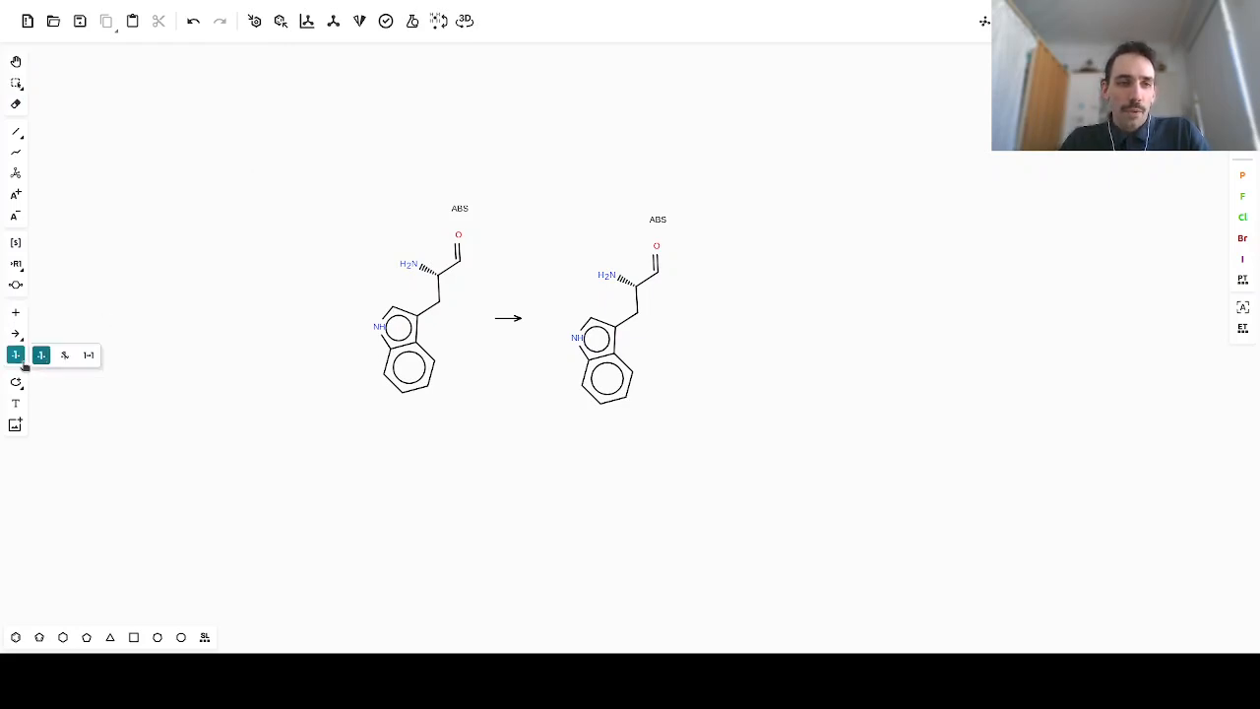
left_click(88, 358)
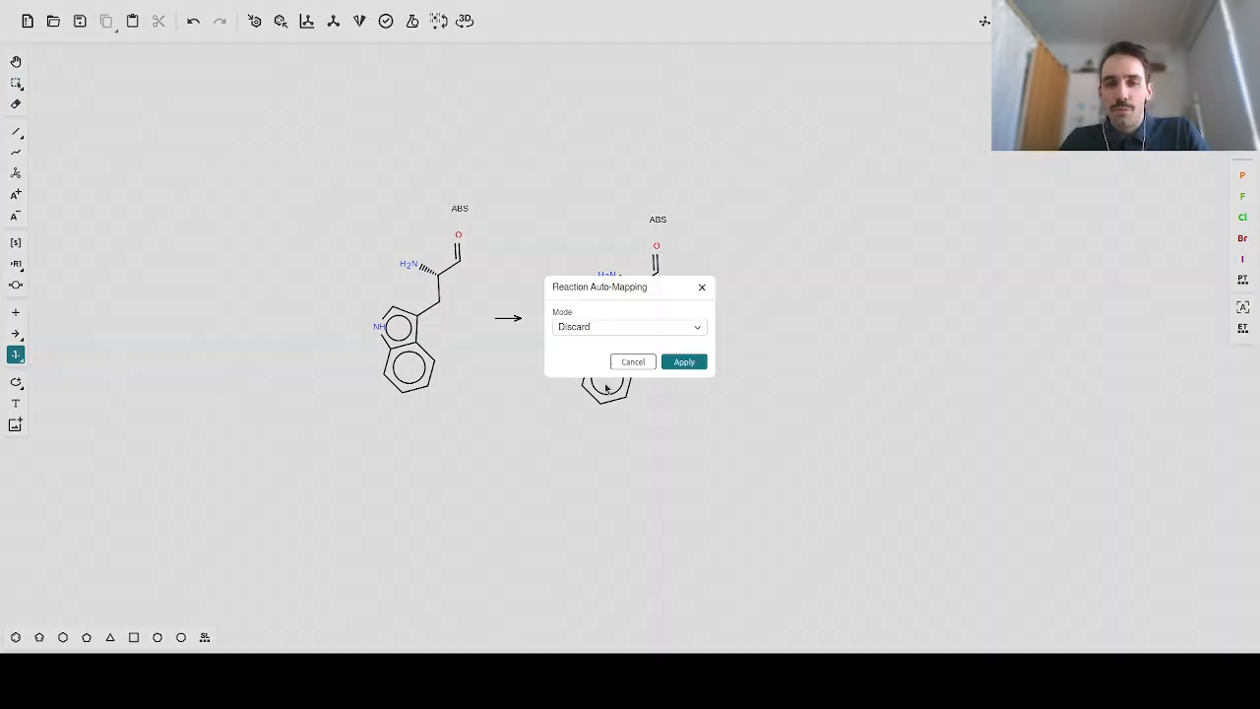
left_click(683, 362)
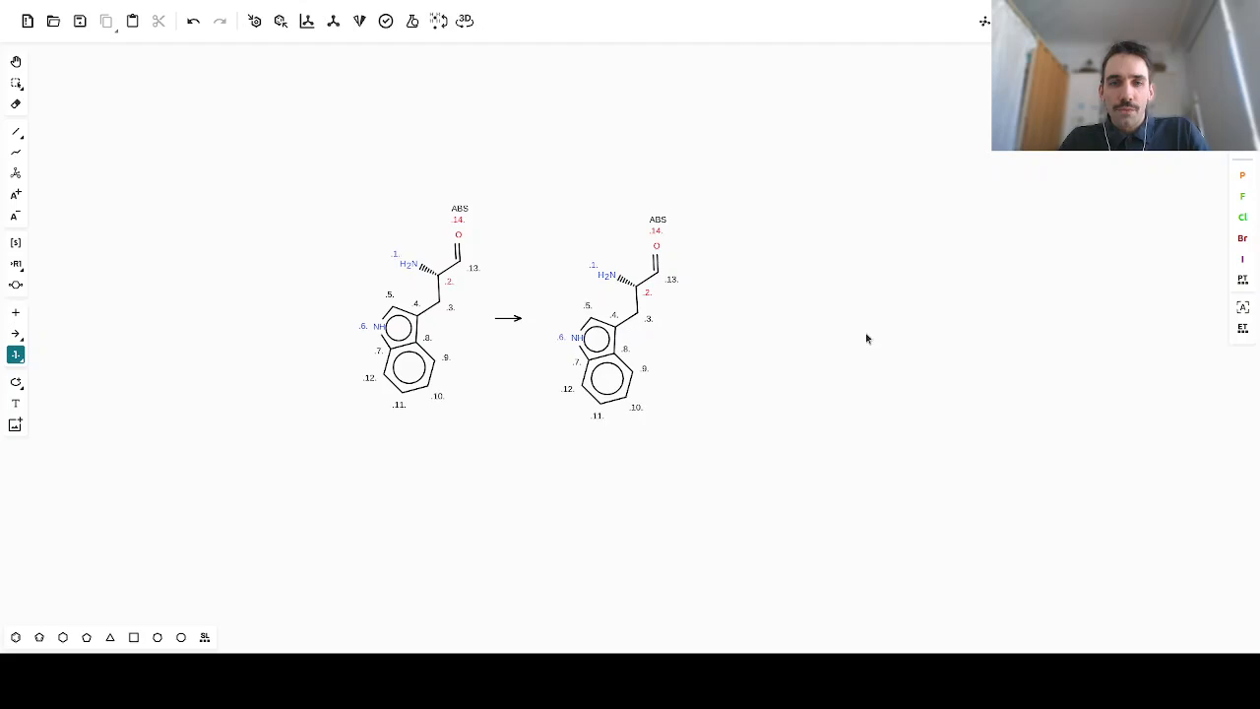
Attach a chlorine with a single bond to mapped atom 12 of the product's six-membered ring
left_click(16, 131)
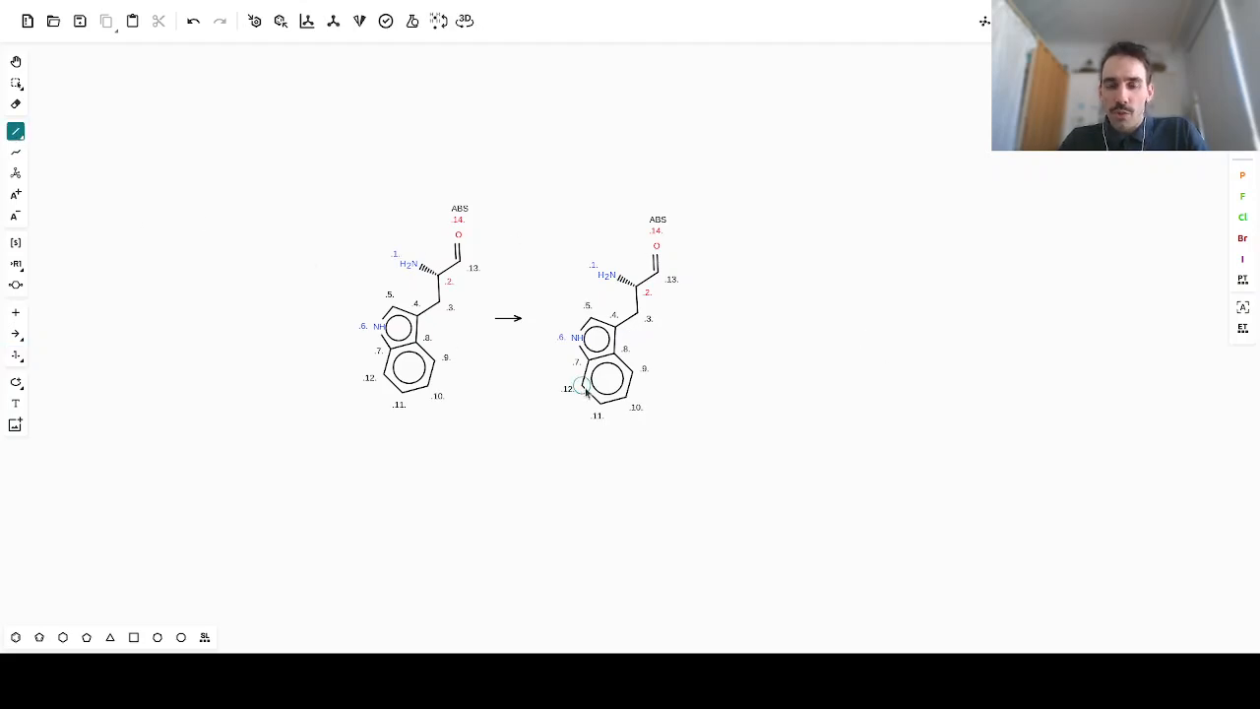
left_click_drag(584, 392, 550, 400)
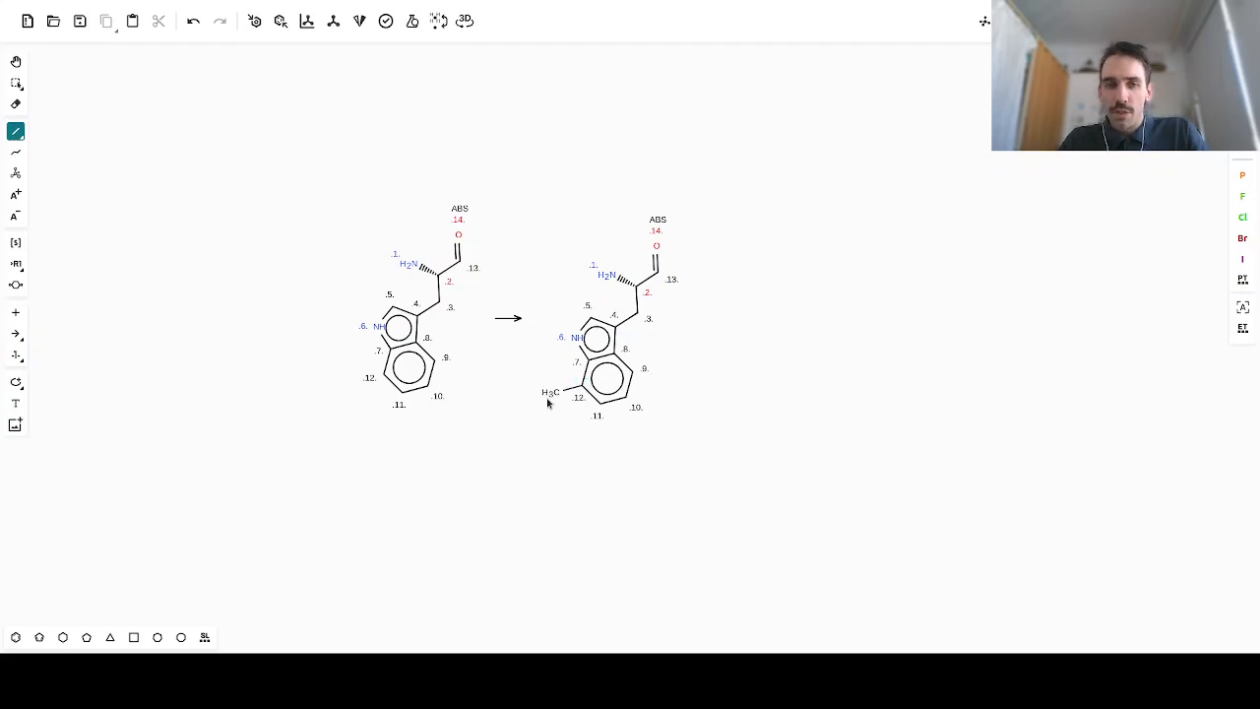
key("shift+c")
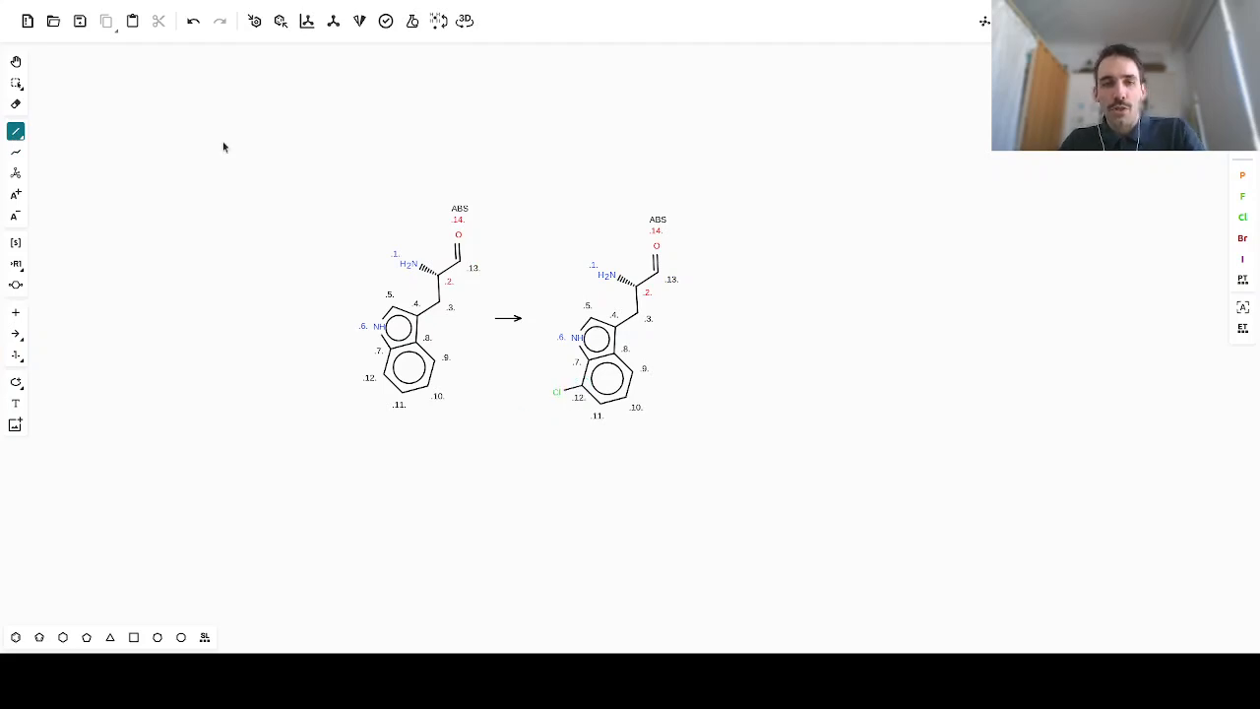
Select the whole mapped reaction and copy its Daylight SMARTS export to the clipboard
left_click(16, 83)
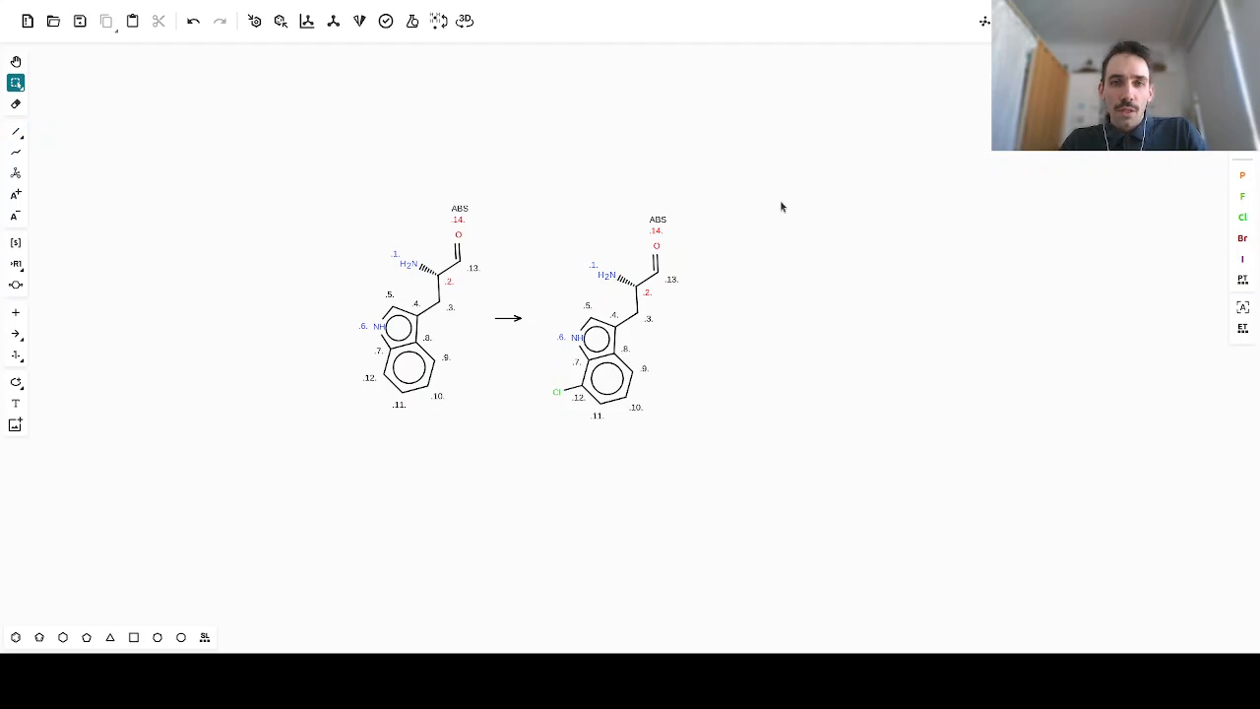
left_click_drag(779, 157, 340, 460)
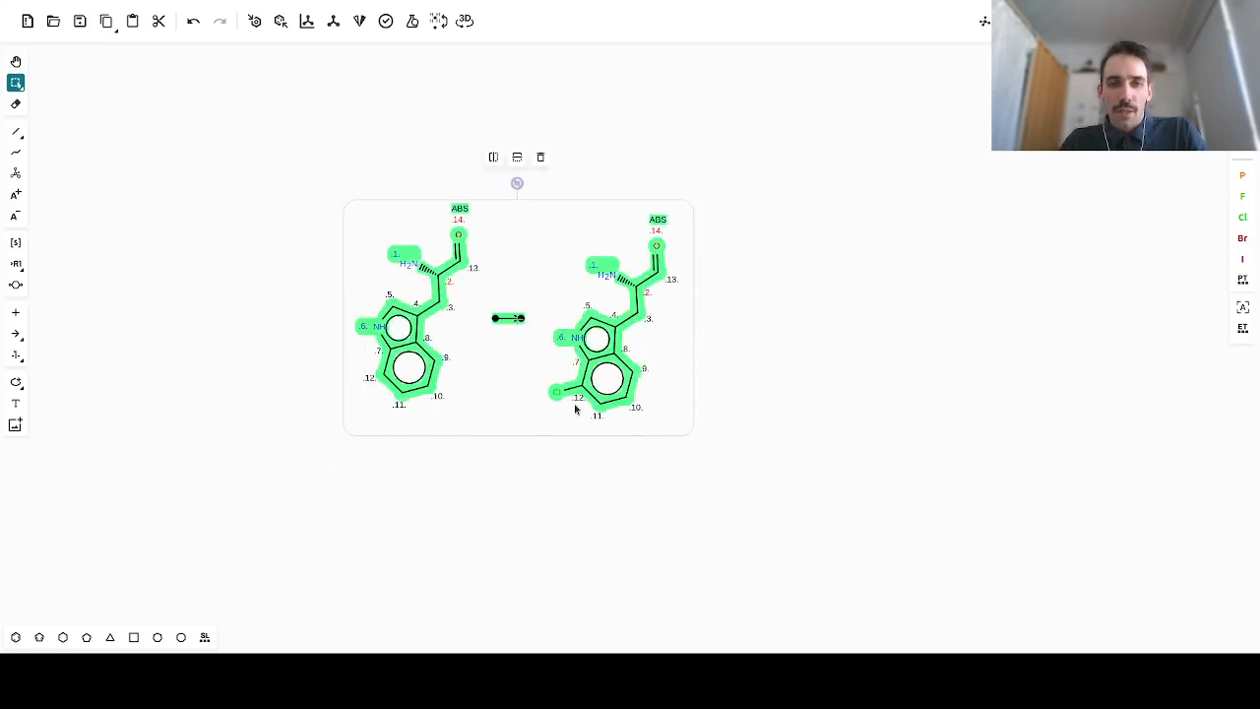
key("ctrl+s")
left_click(740, 246)
scroll(699, 330, "down", 2)
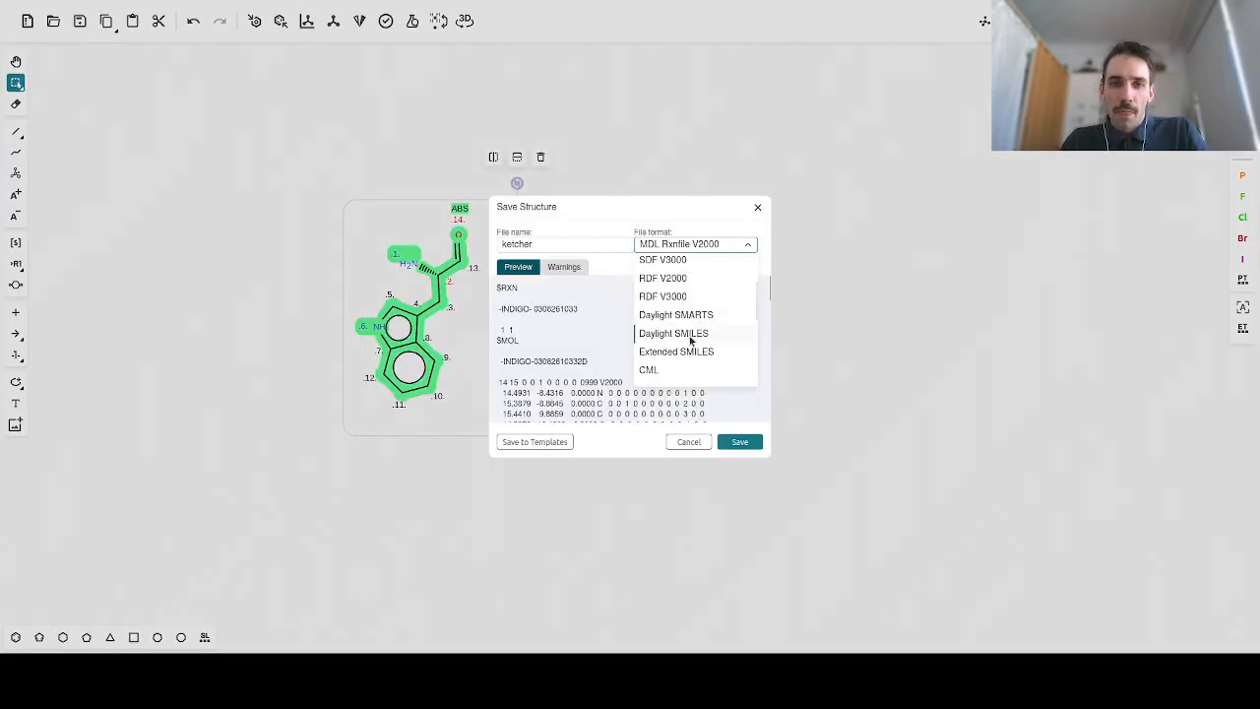
left_click(693, 315)
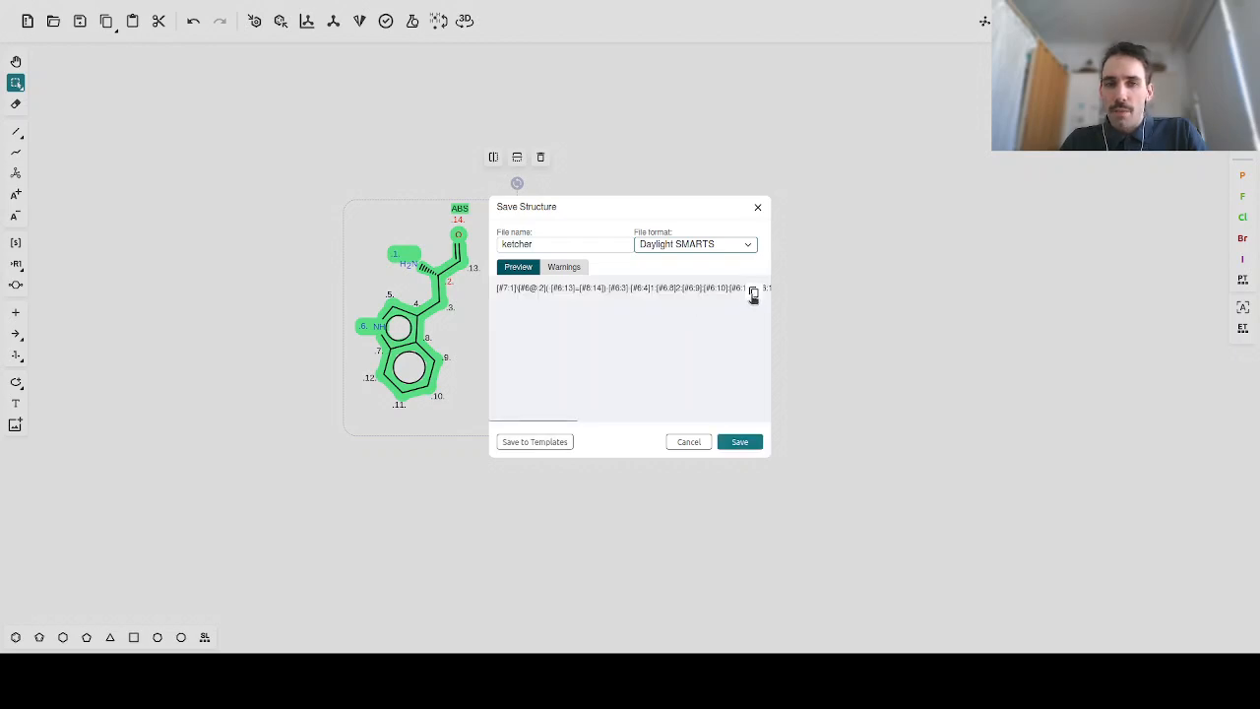
left_click(753, 294)
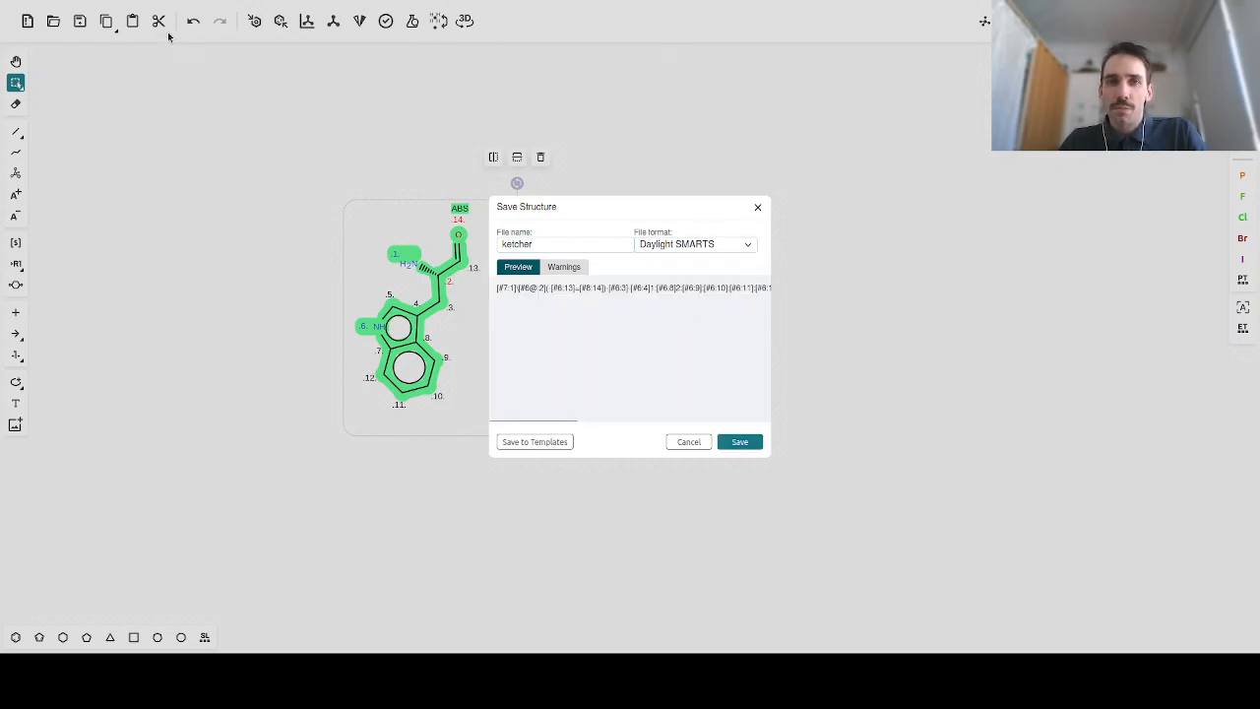
Switch to the MITE entry form and paste the copied SMARTS into Reaction #1's Reaction SMARTS field
key("alt+Tab")
left_click(353, 199)
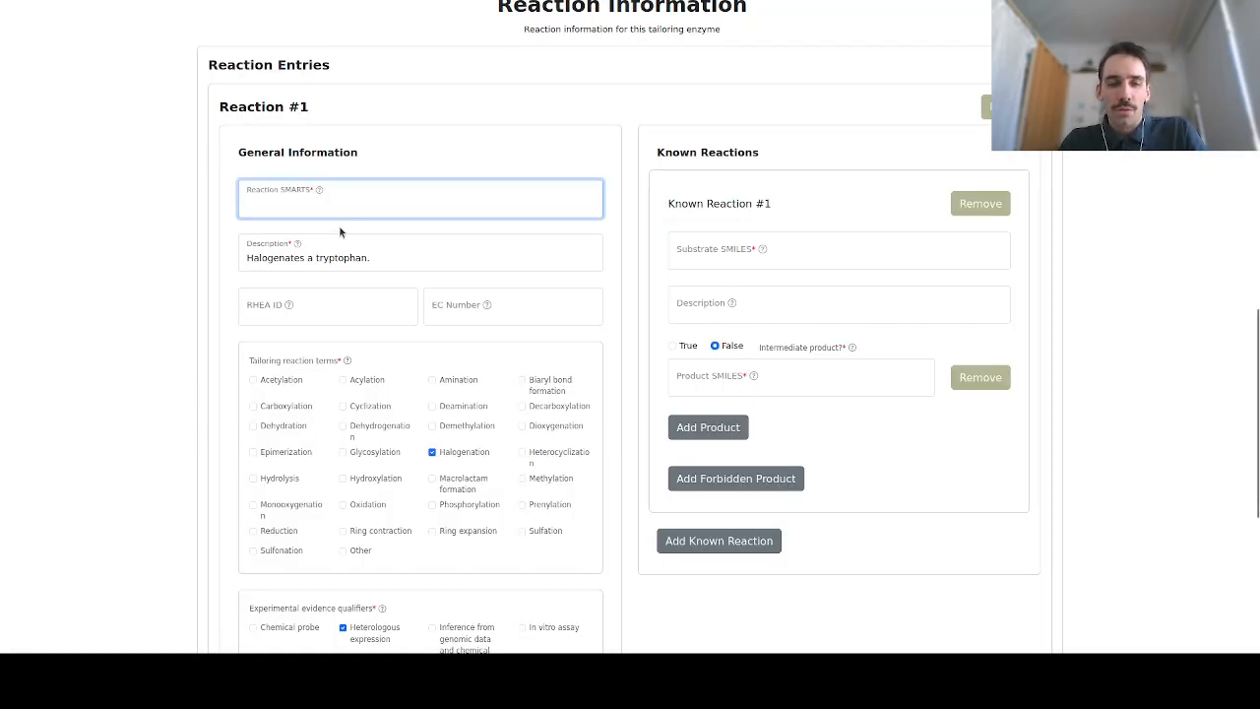
key("ctrl+v")
left_click(780, 251)
Switch back to Ketcher, close the save dialog, and undo the reaction edits back to the original tryptophan with its hydroxyl group
key("alt+Tab")
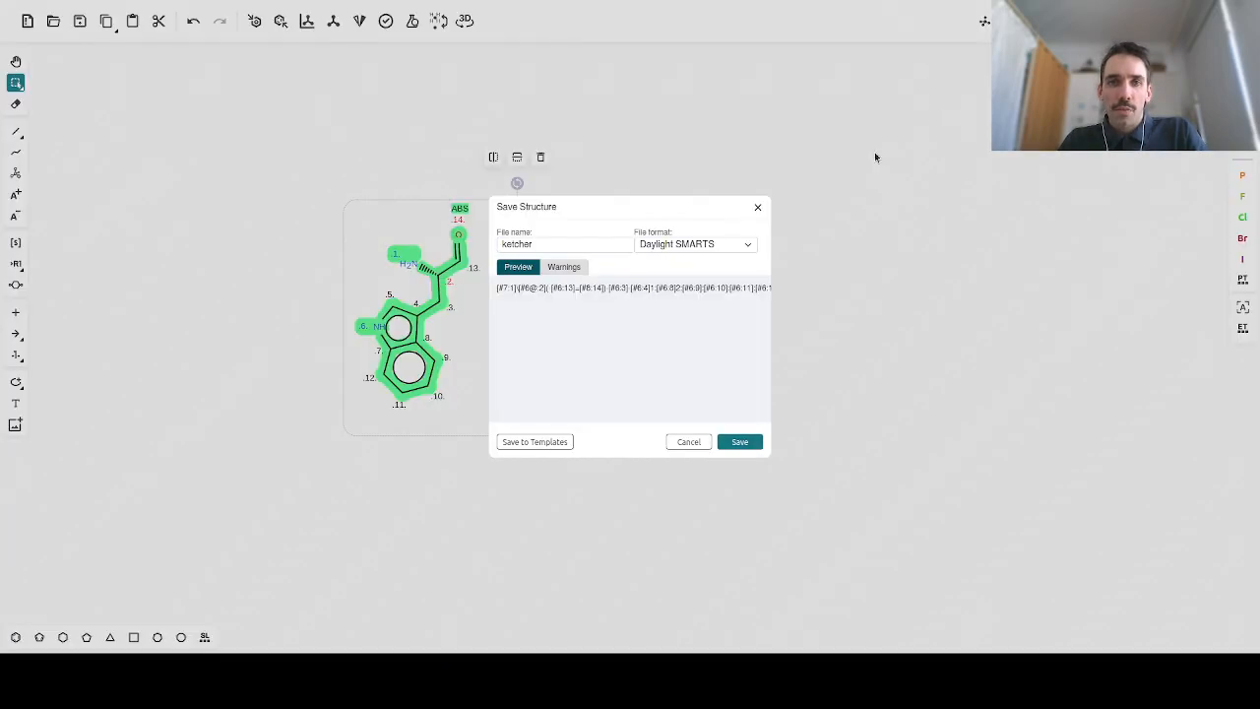
left_click(759, 206)
left_click(740, 138)
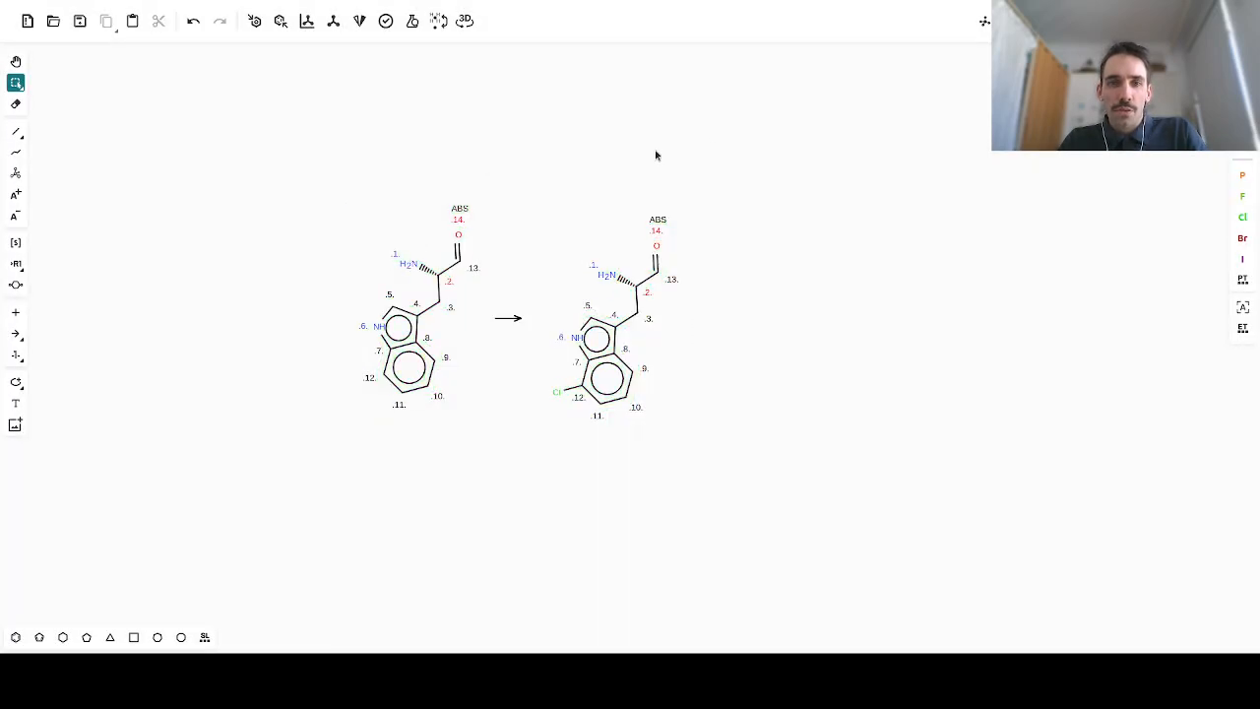
left_click(194, 24)
left_click(194, 24)
left_click(194, 23)
left_click(194, 24)
left_click(195, 23)
left_click(195, 24)
left_click(195, 24)
left_click(195, 24)
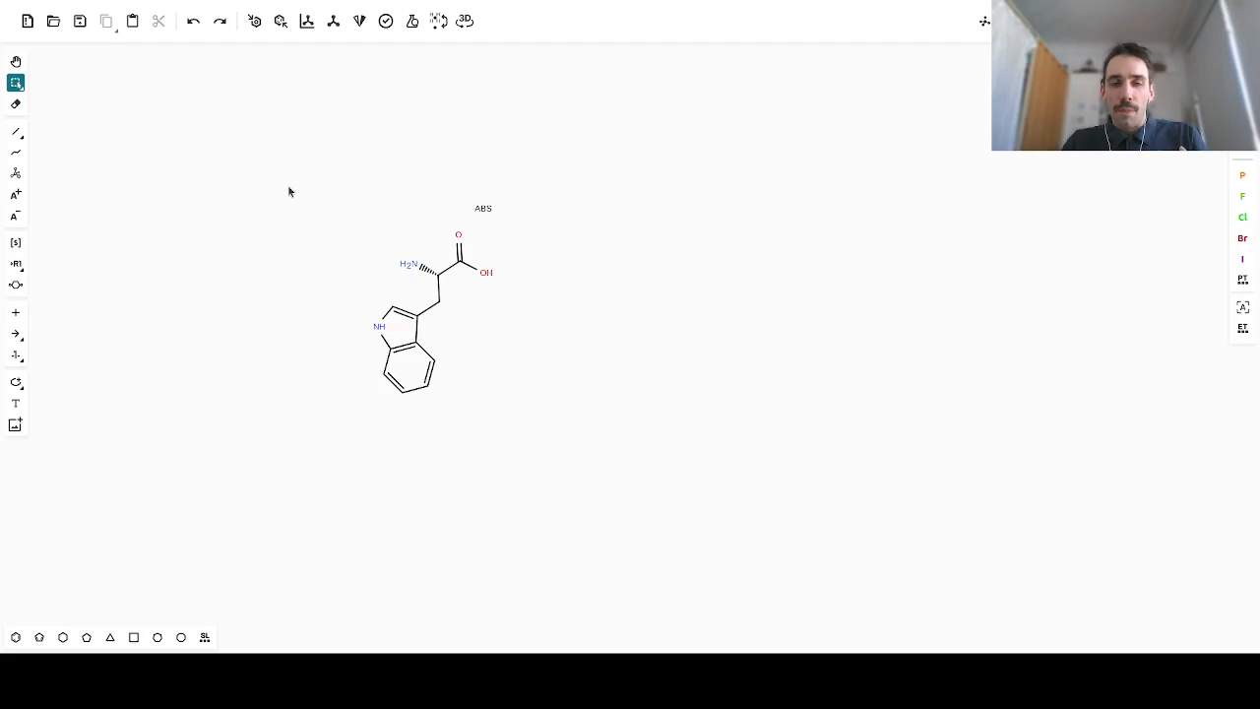
Aromatize the full tryptophan and transfer its Daylight SMILES into Known Reaction #1's Substrate SMILES in the MITE form
key("ctrl+a")
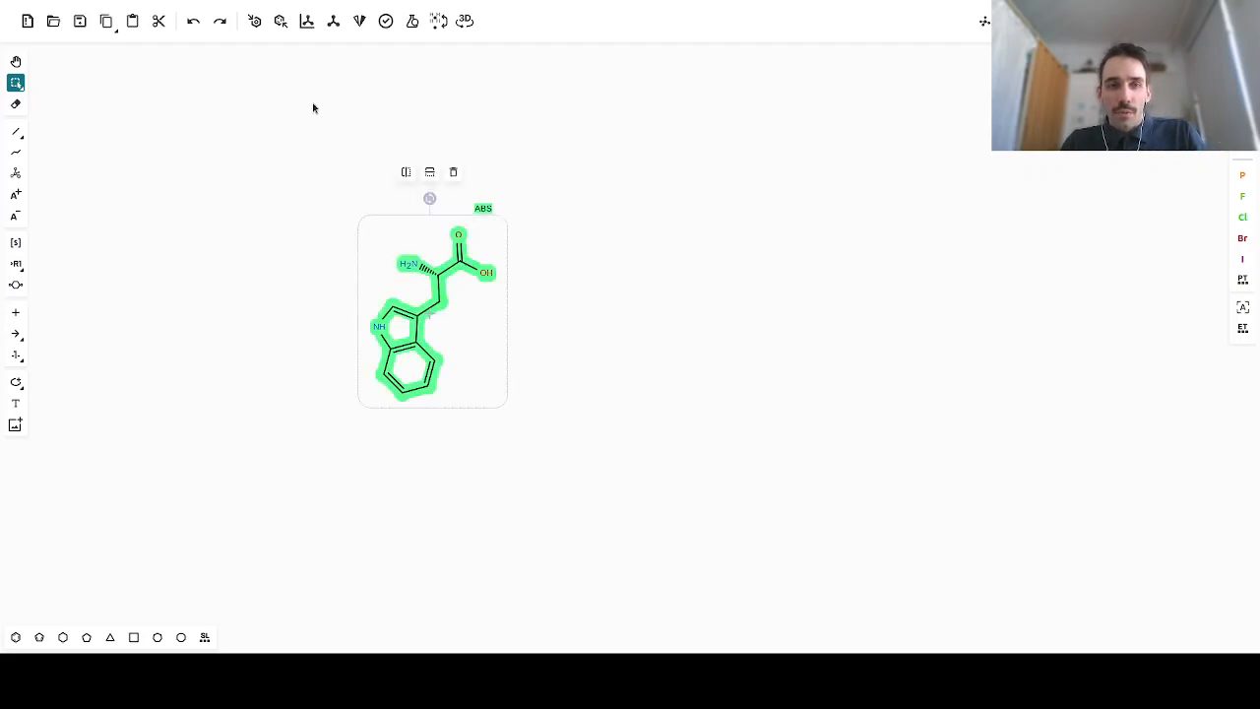
left_click(254, 22)
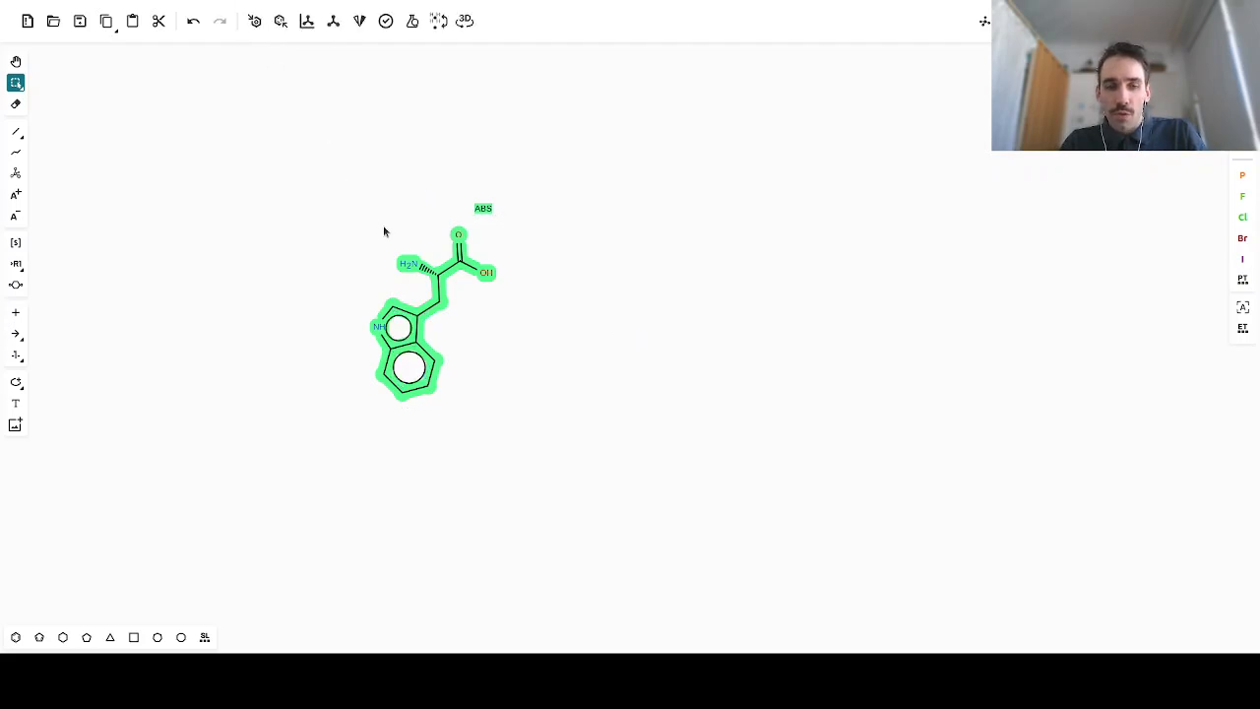
key("ctrl+s")
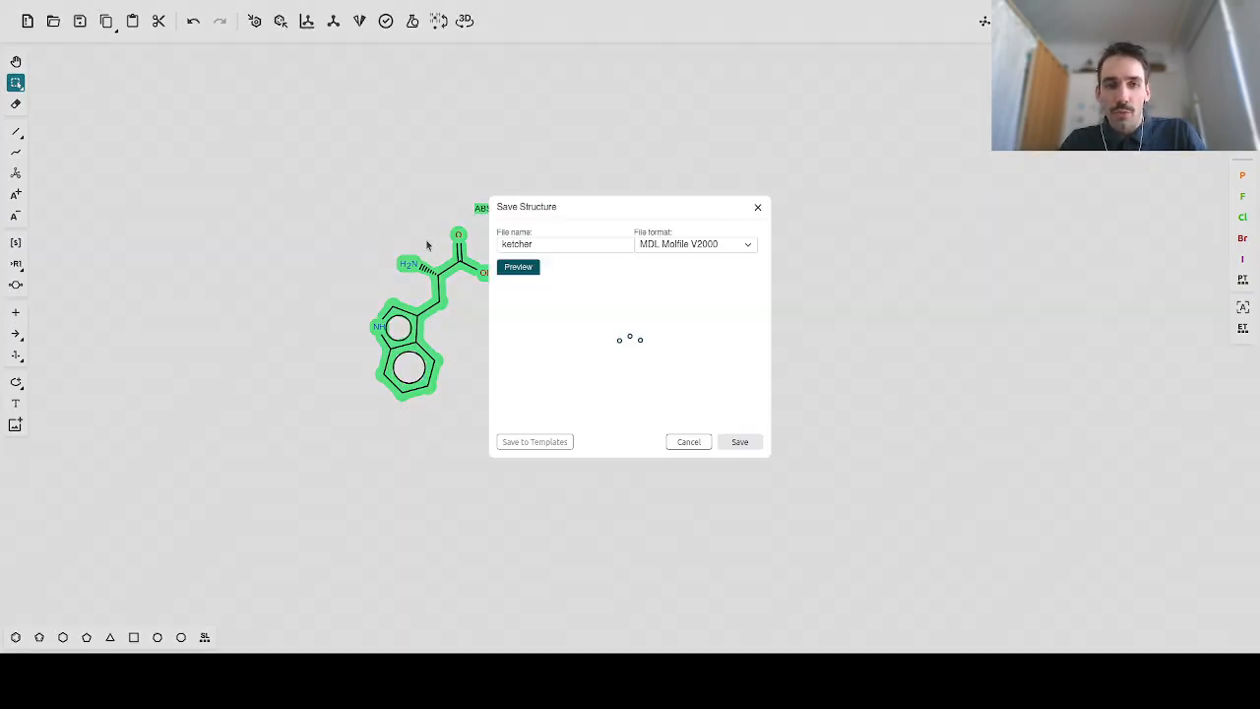
left_click(739, 252)
scroll(678, 328, "down", 2)
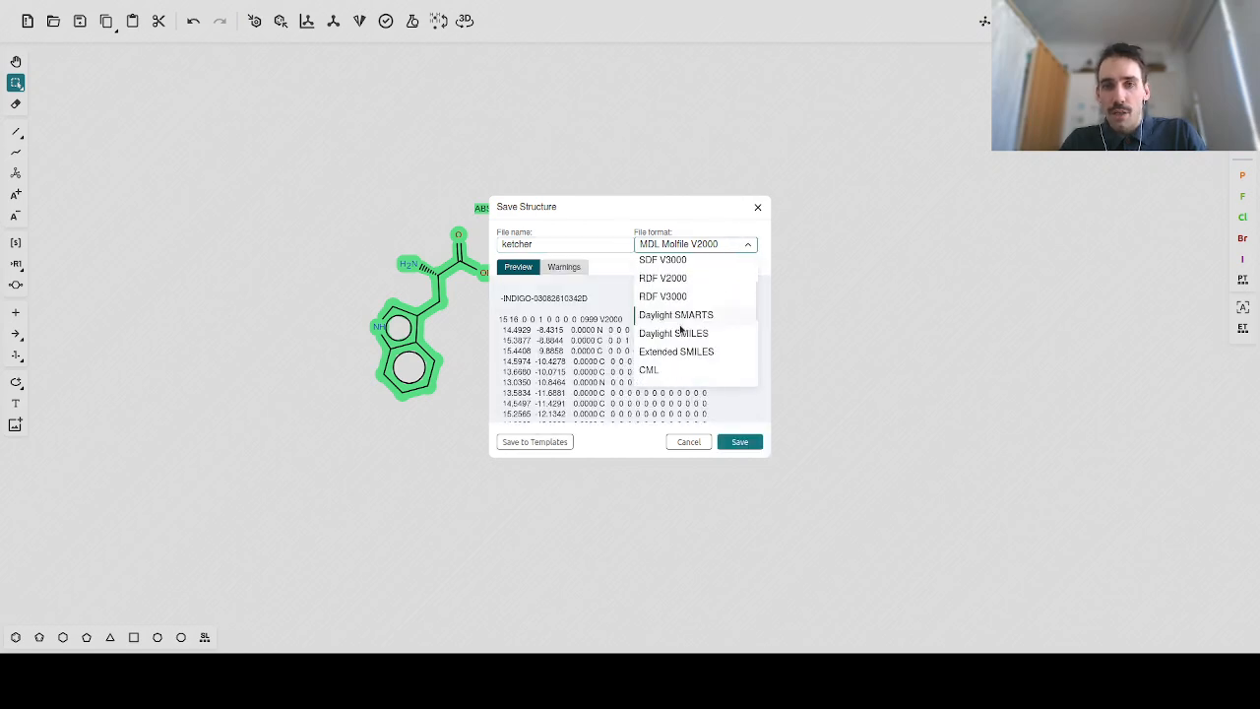
left_click(702, 336)
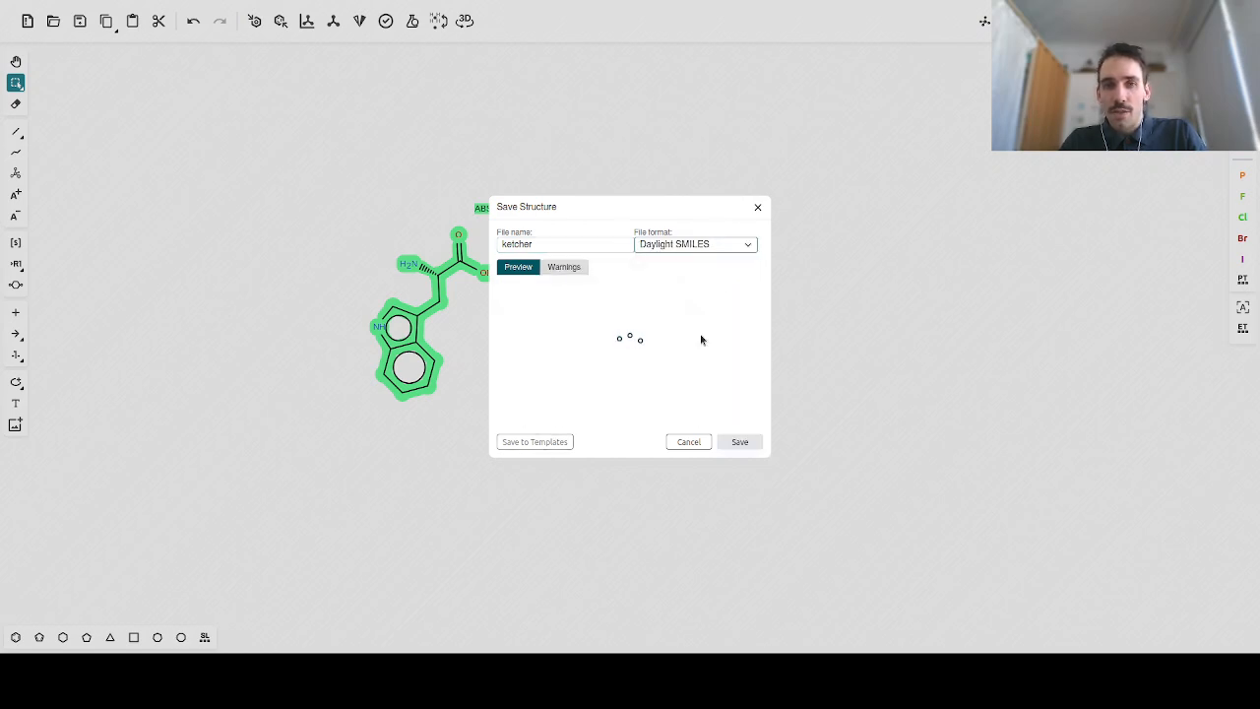
left_click(752, 295)
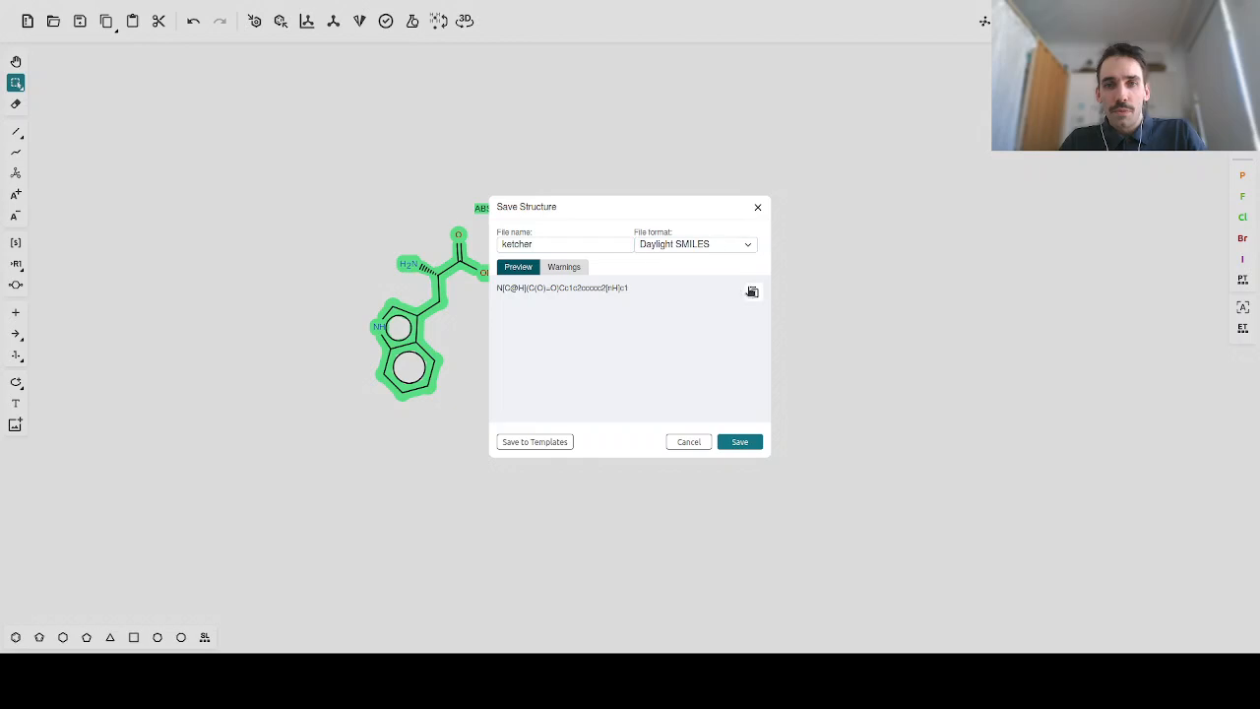
key("ctrl+Tab")
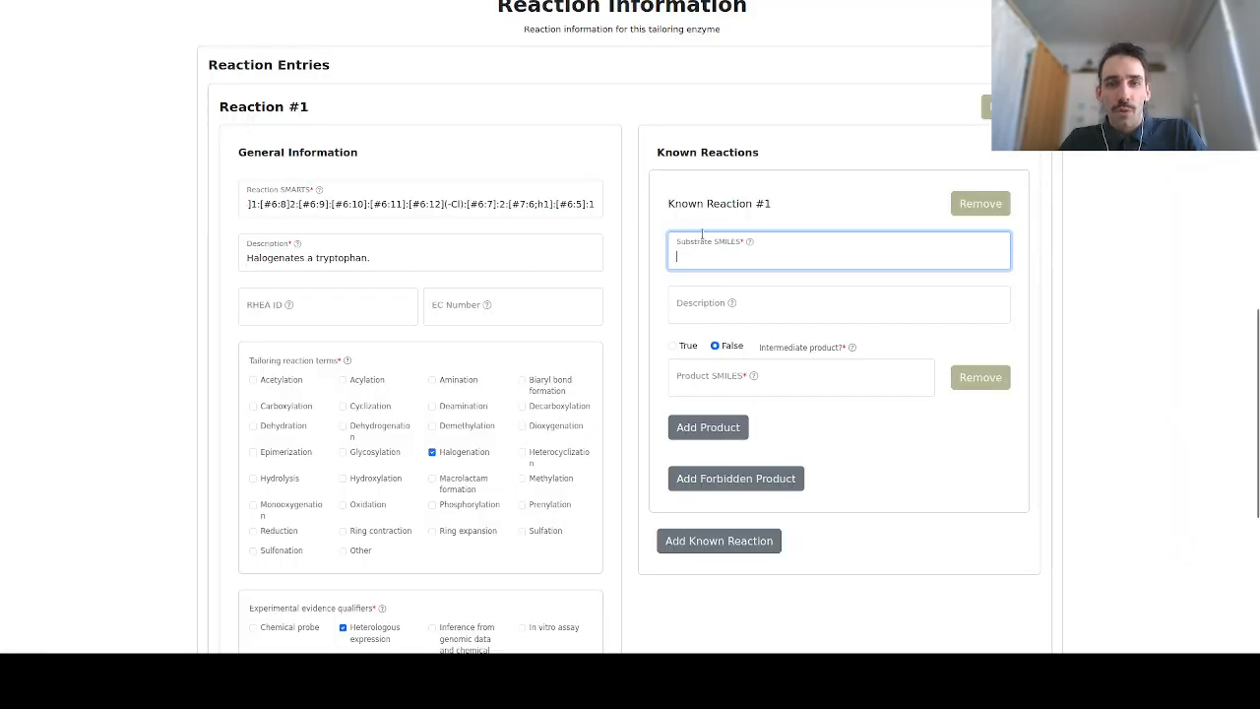
key("ctrl+v")
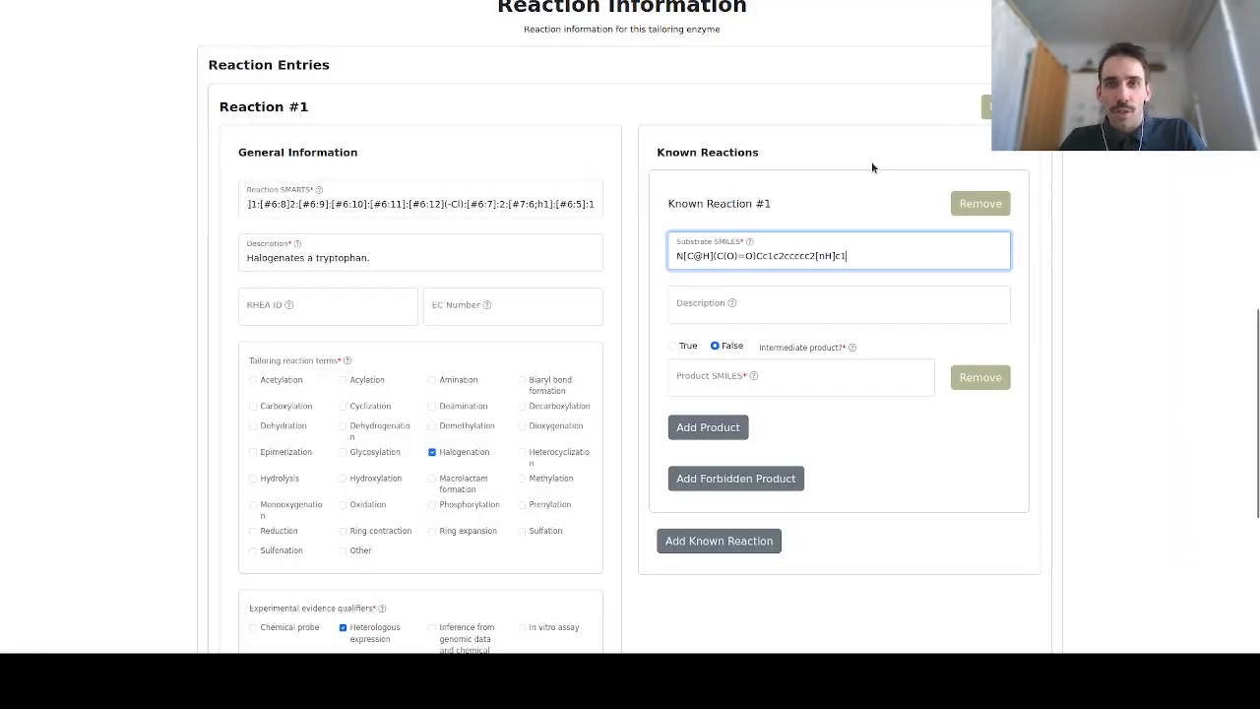
Return to Ketcher and attach a chlorine to the tryptophan's benzene carbon beside the ring-fusion carbon bonded to NH
key("ctrl+Tab")
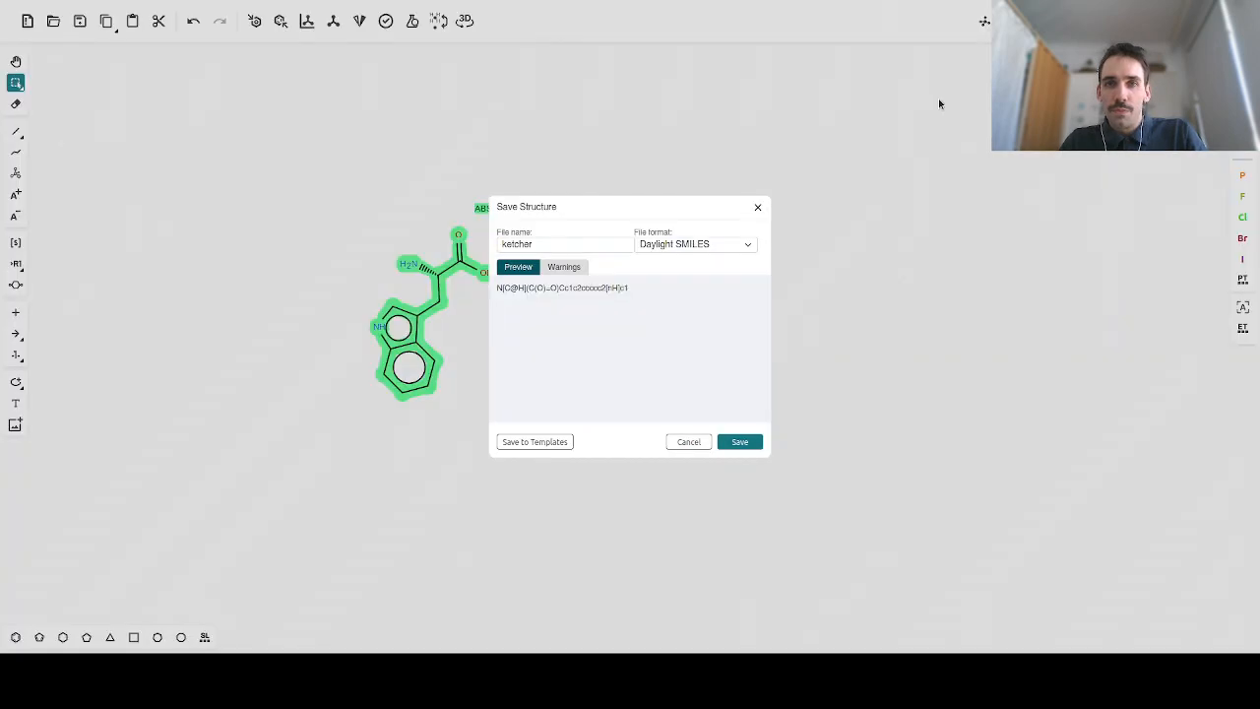
left_click(760, 208)
left_click(348, 254)
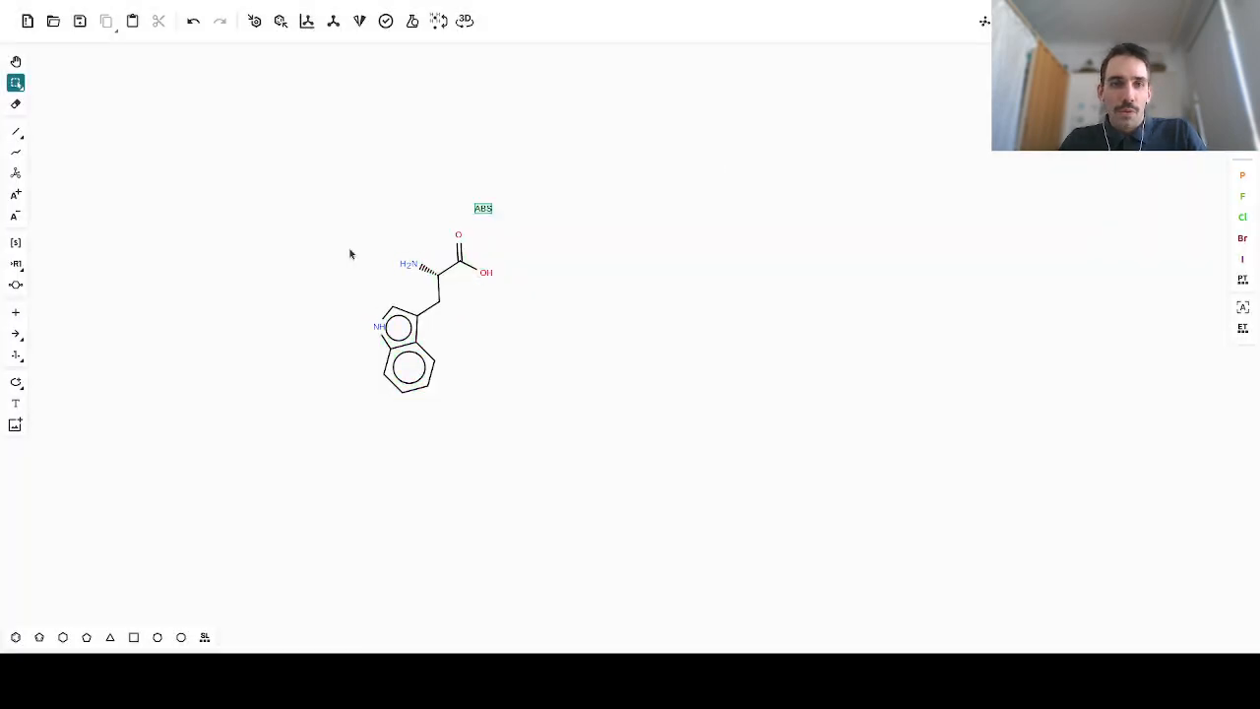
left_click(16, 131)
left_click_drag(384, 376, 355, 386)
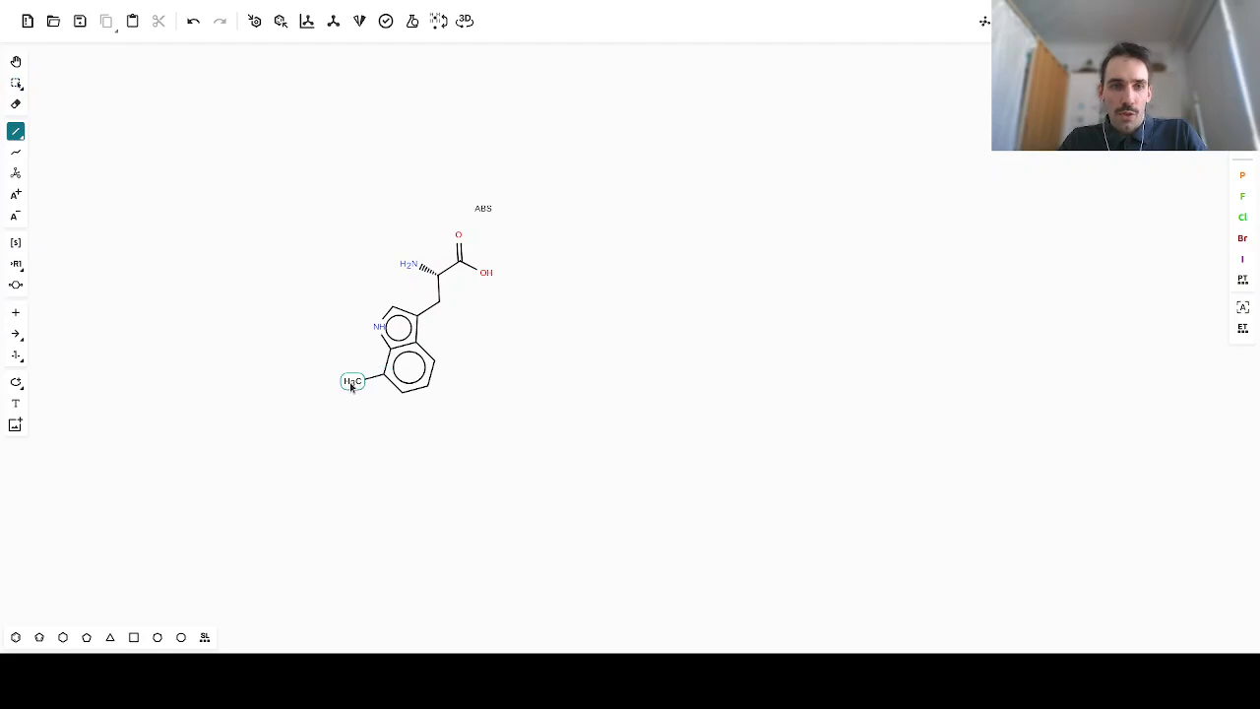
key("shift+c")
Export the whole chlorinated tryptophan as Daylight SMILES and paste it into Known Reaction #1's Product SMILES in the MITE form
key("ctrl+a")
key("ctrl+s")
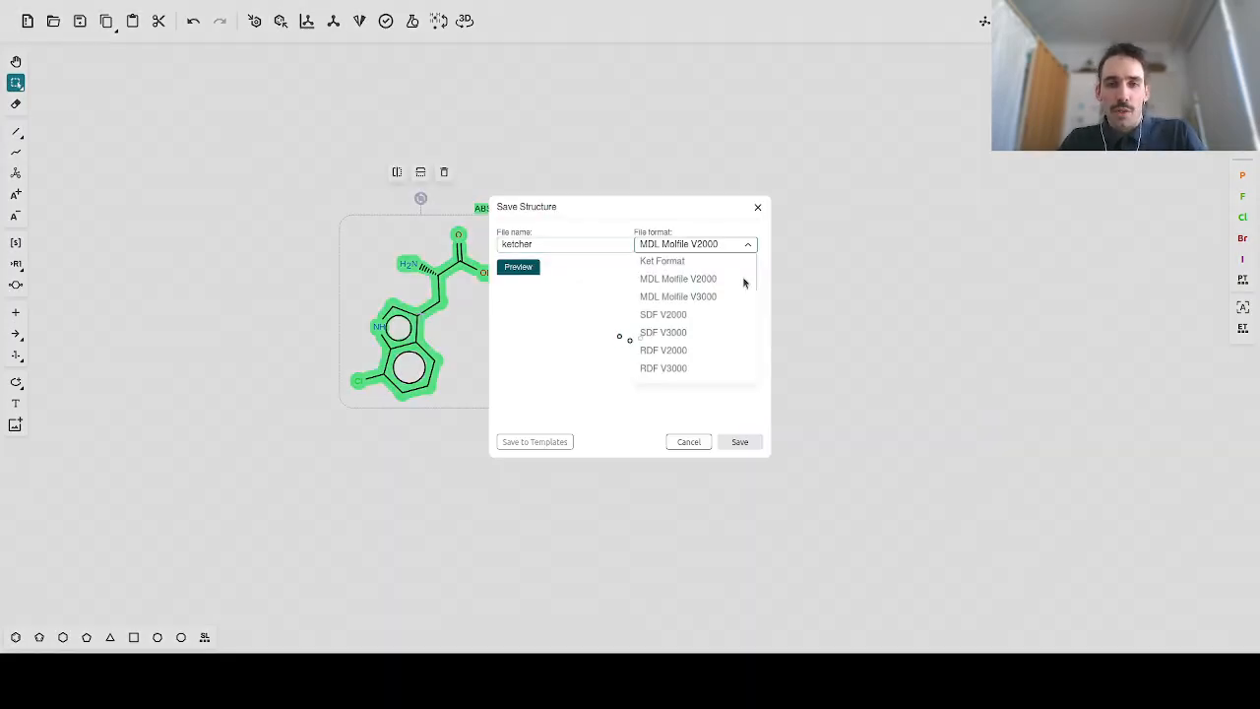
left_click(746, 246)
left_click(703, 334)
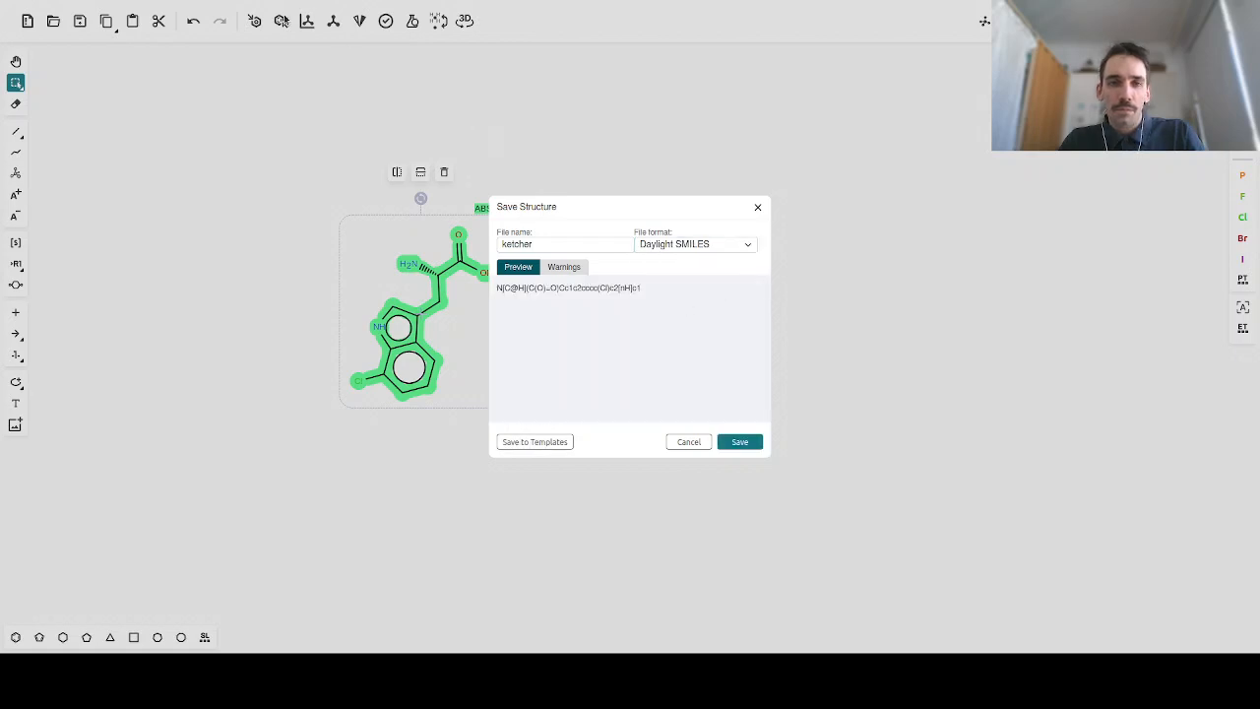
key("alt+Tab")
left_click(771, 378)
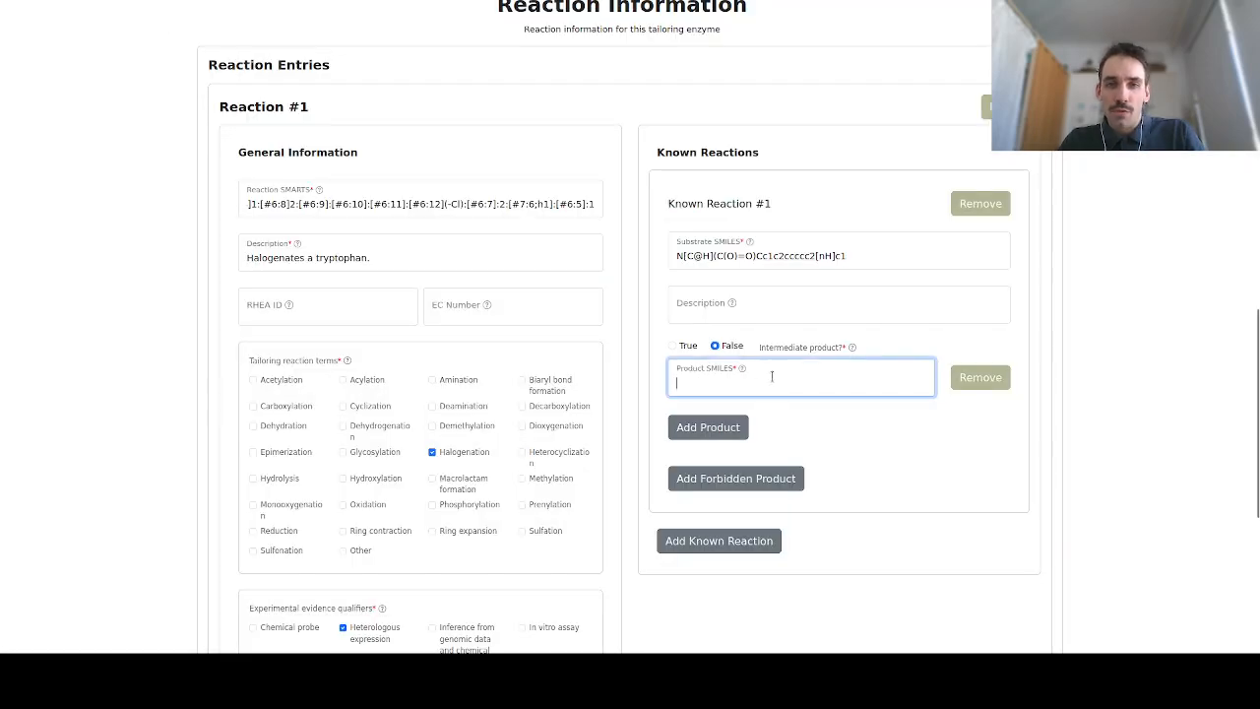
key("ctrl+v")
Preview the new entry and review its reaction, substrate and product drawings
scroll(884, 450, "down", 4)
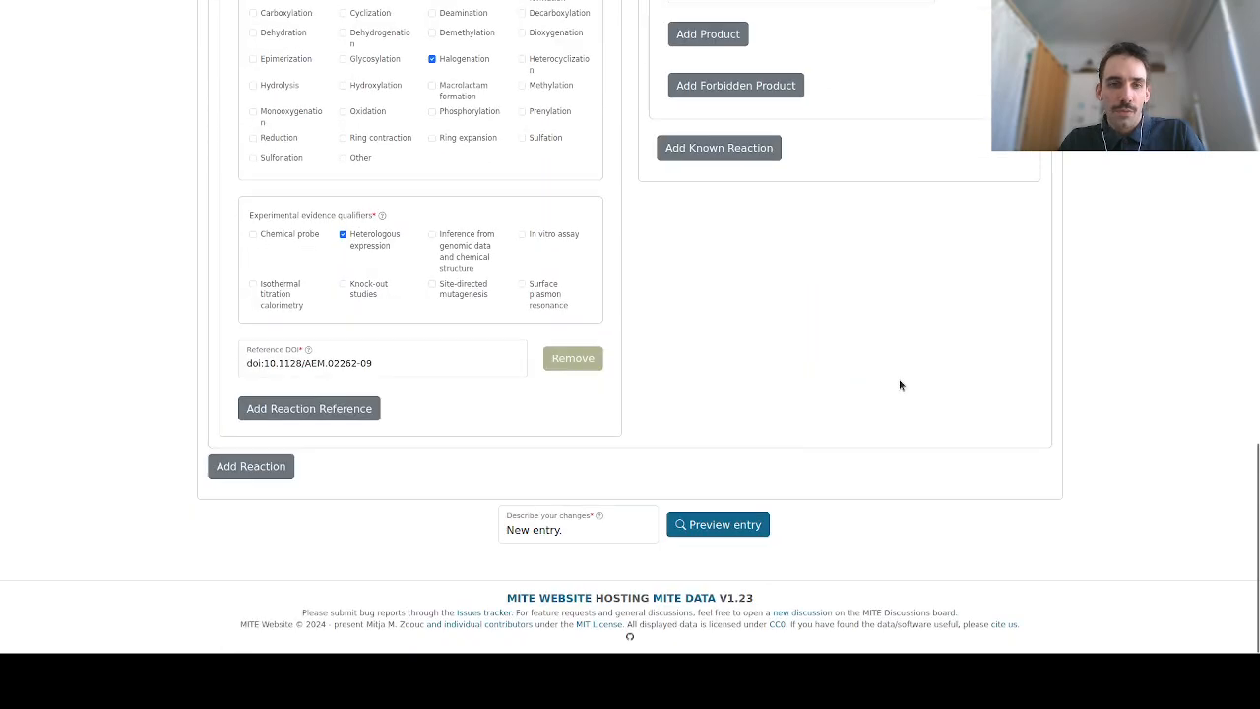
left_click(746, 522)
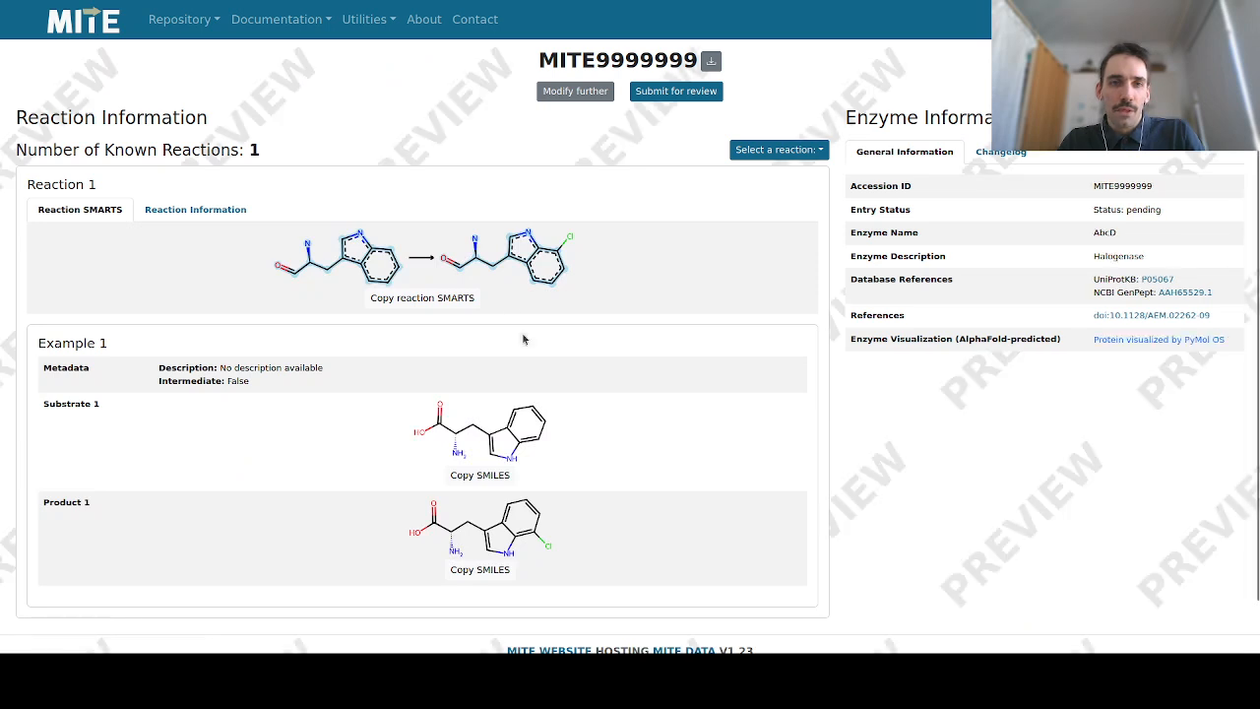
scroll(596, 288, "down", 2)
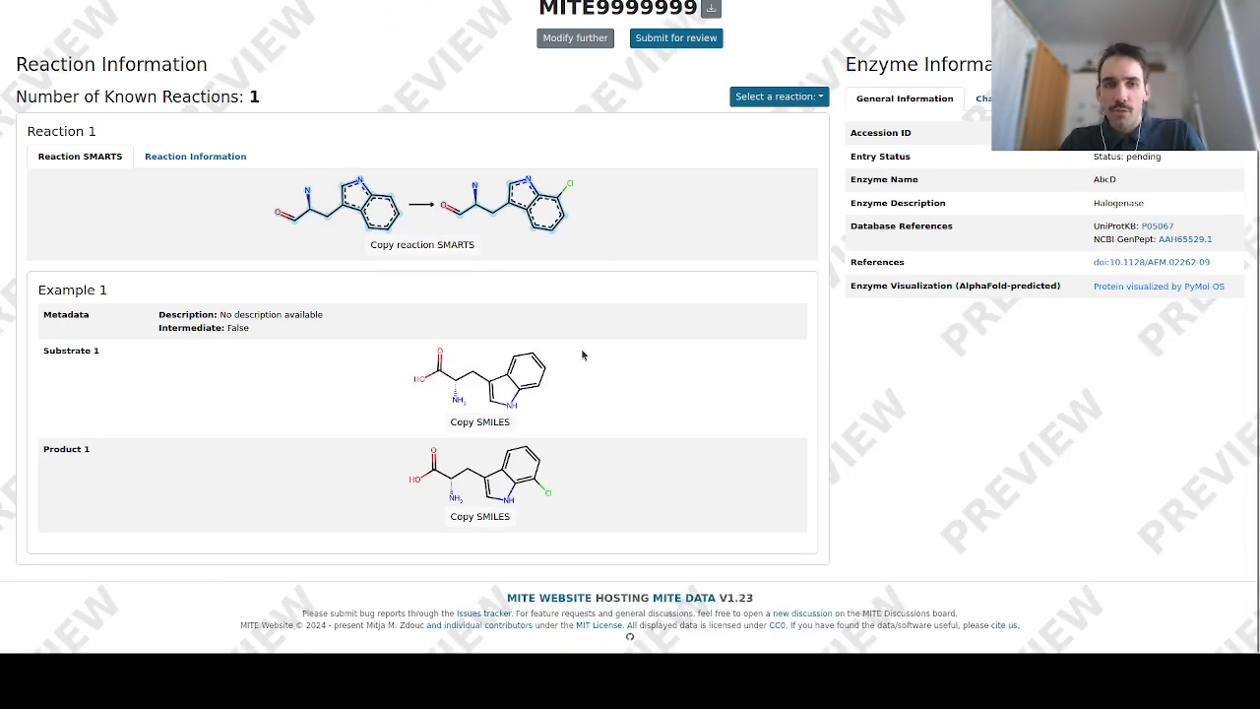
Submit the previewed tryptophan halogenase entry for review
scroll(798, 420, "up", 2)
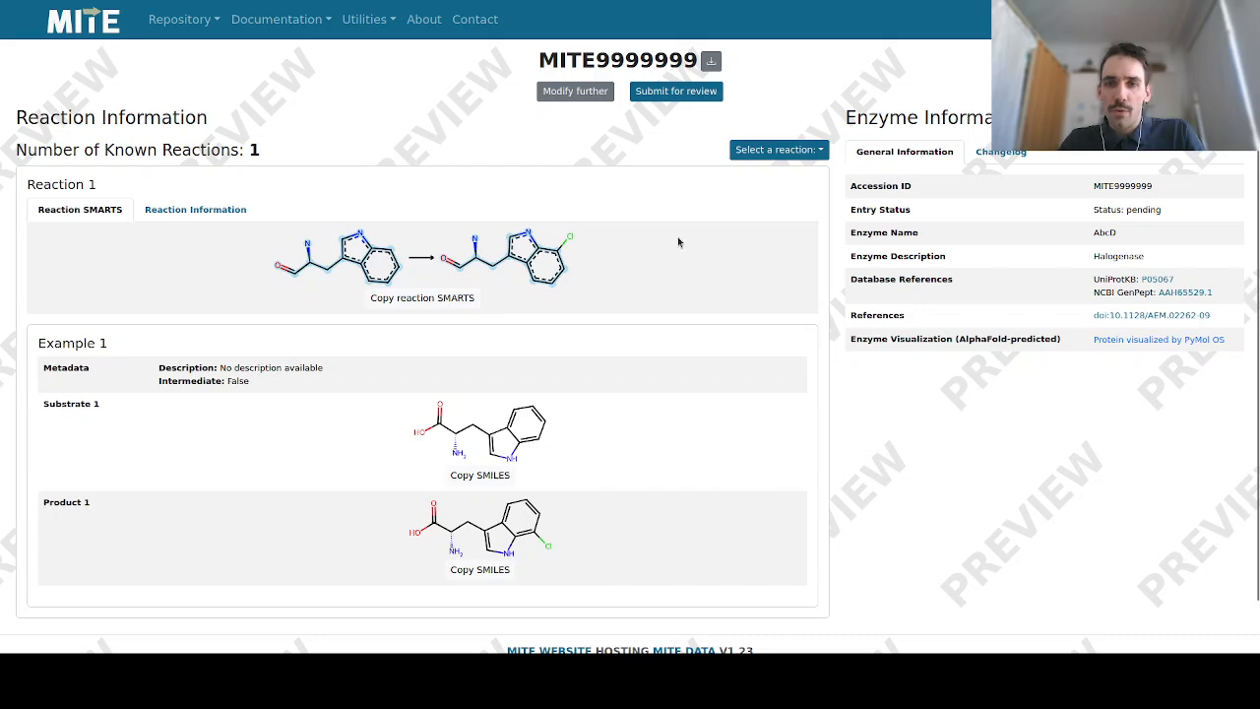
left_click(655, 94)
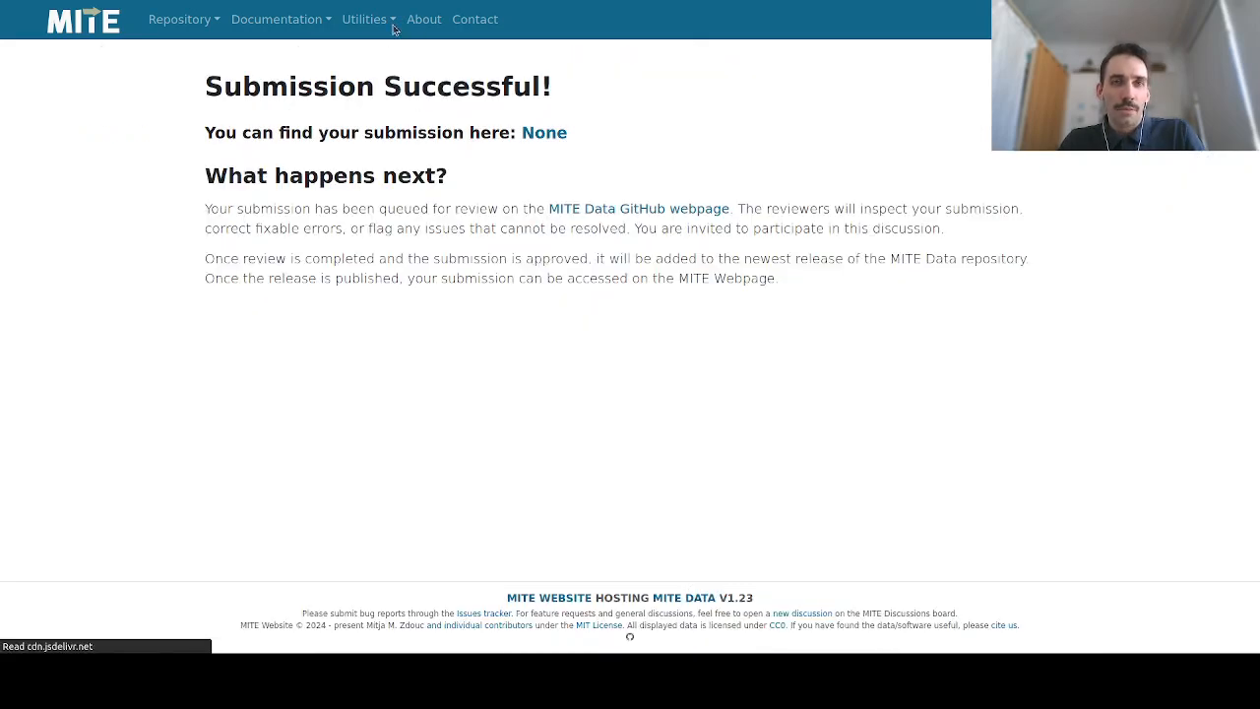
Generate the SMILES string for the peptide sequence AAAAAAA with the peptide converter and copy the resulting string
left_click(366, 22)
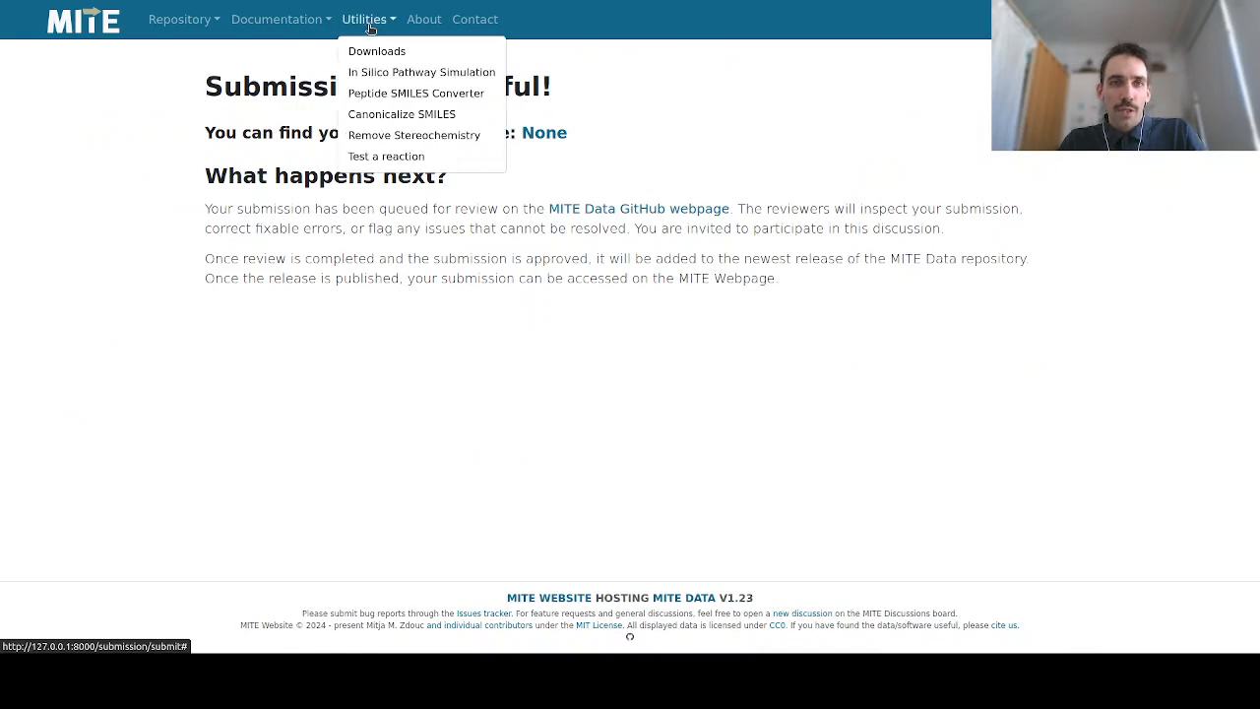
left_click(404, 98)
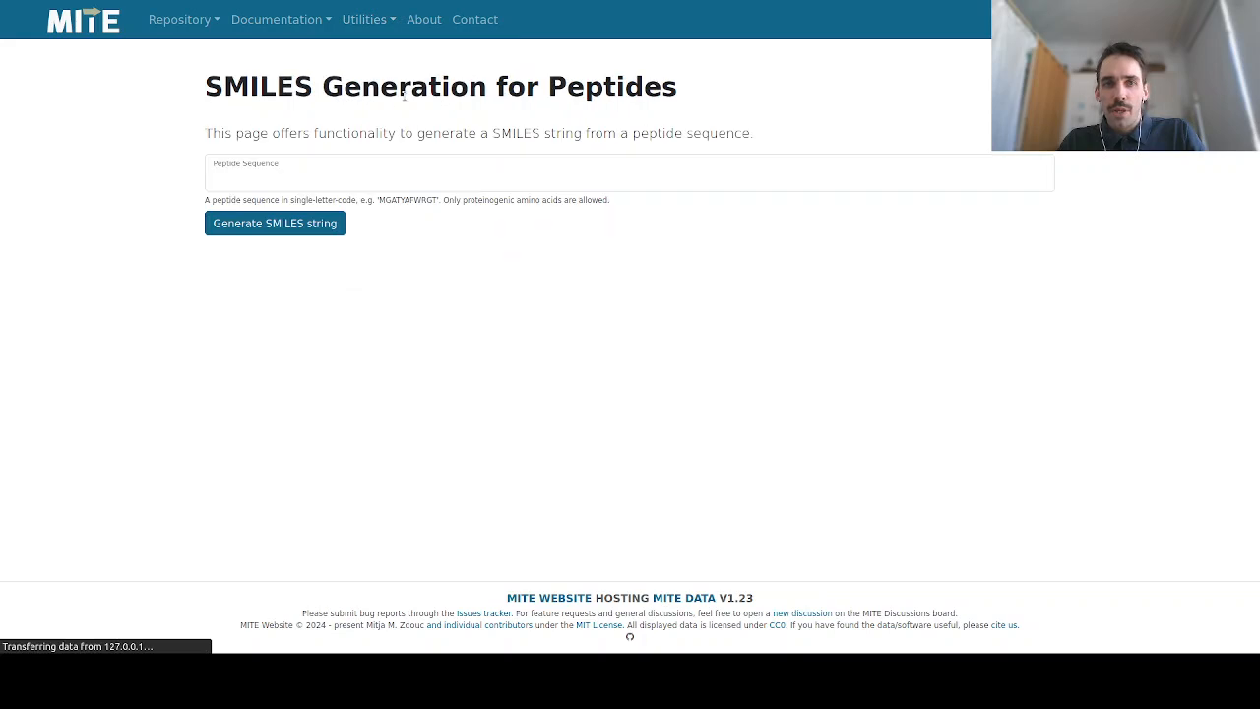
left_click(403, 172)
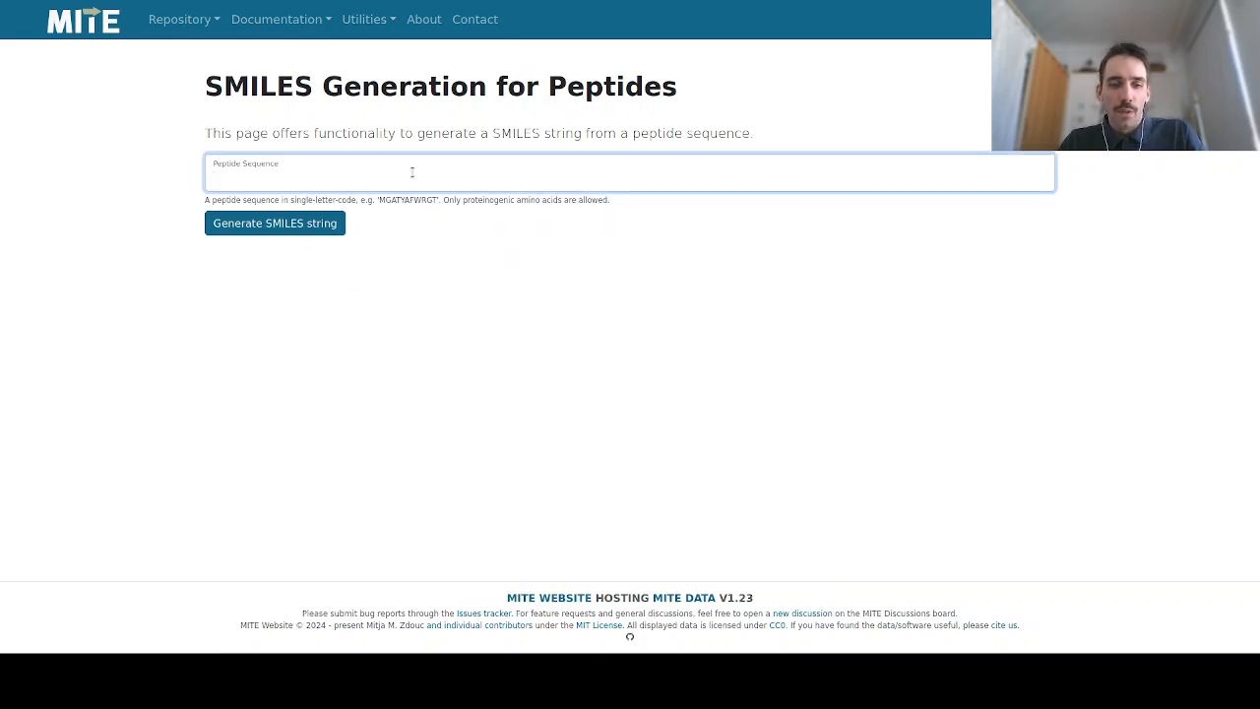
type("AAAAAAA")
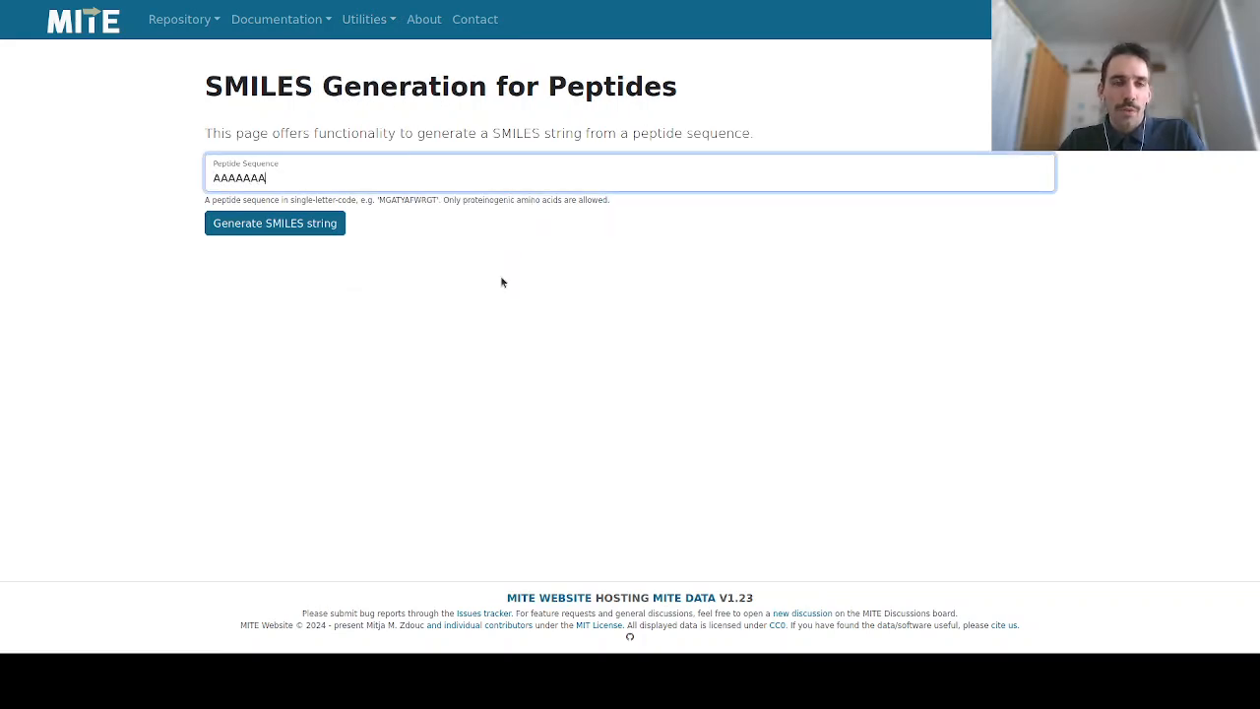
left_click(300, 228)
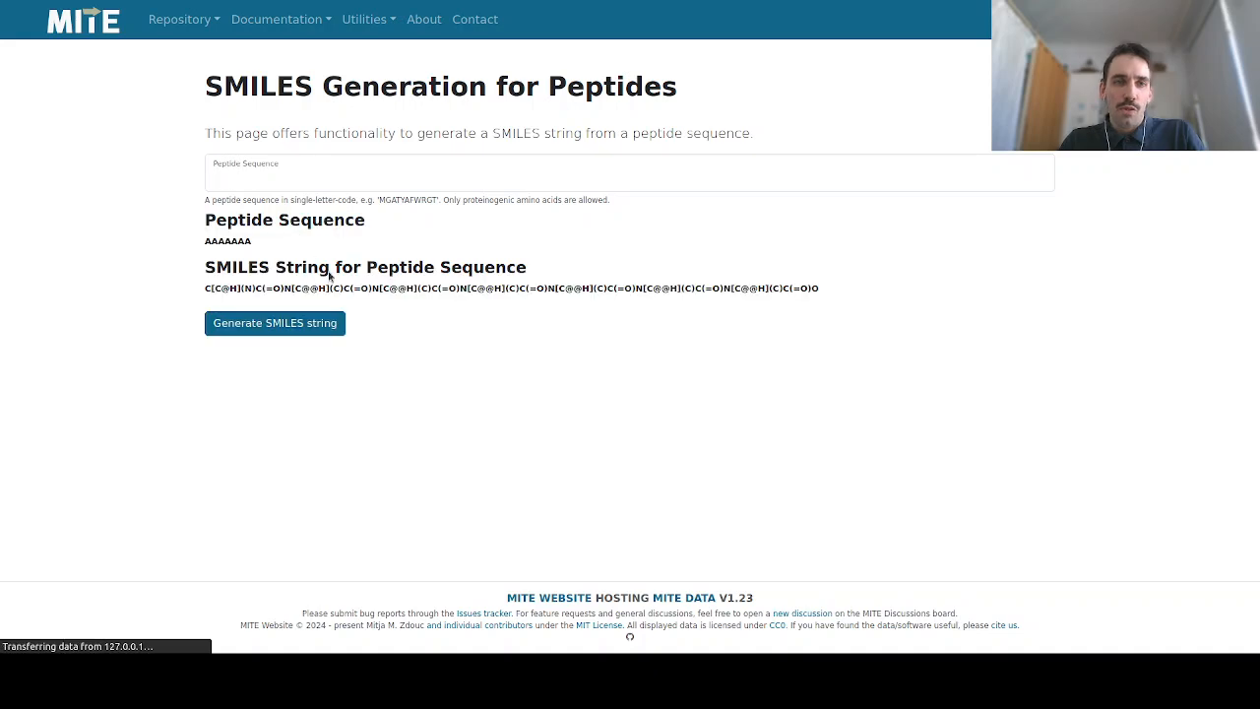
triple_click(312, 289)
key("ctrl+c")
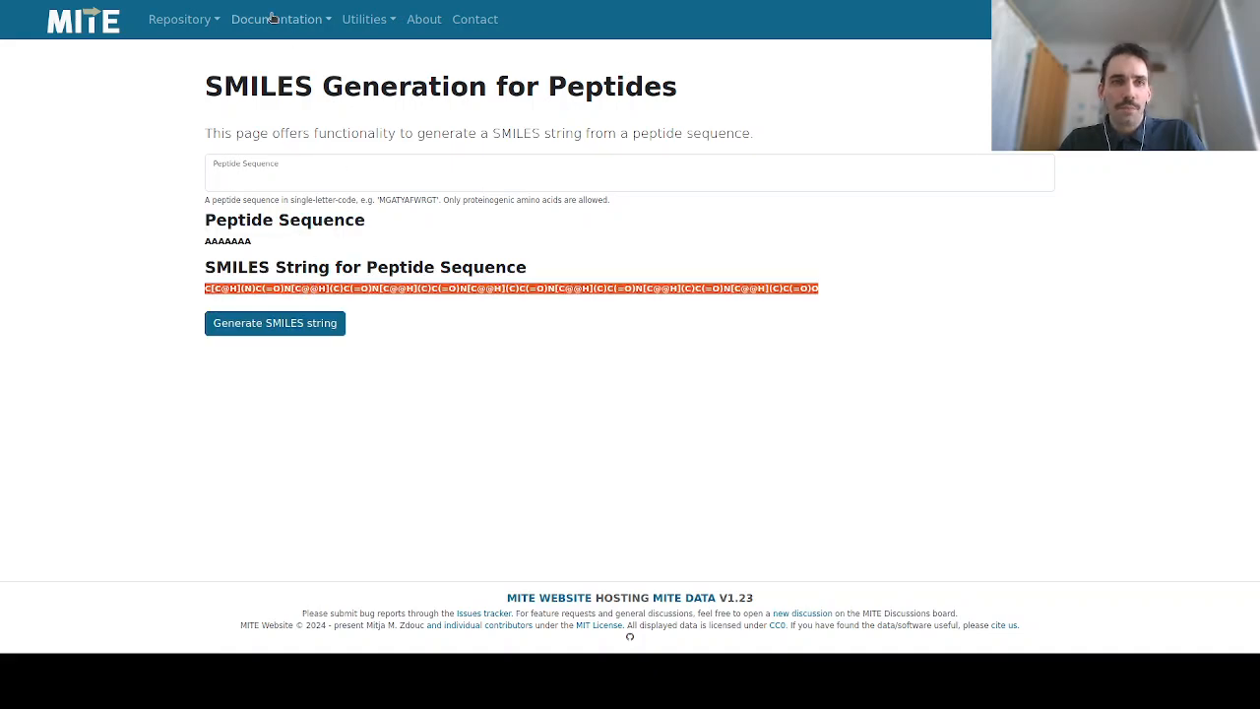
Remove the stereochemistry from the copied peptide SMILES with MITE's Remove Stereochemistry utility
left_click(365, 19)
left_click(394, 135)
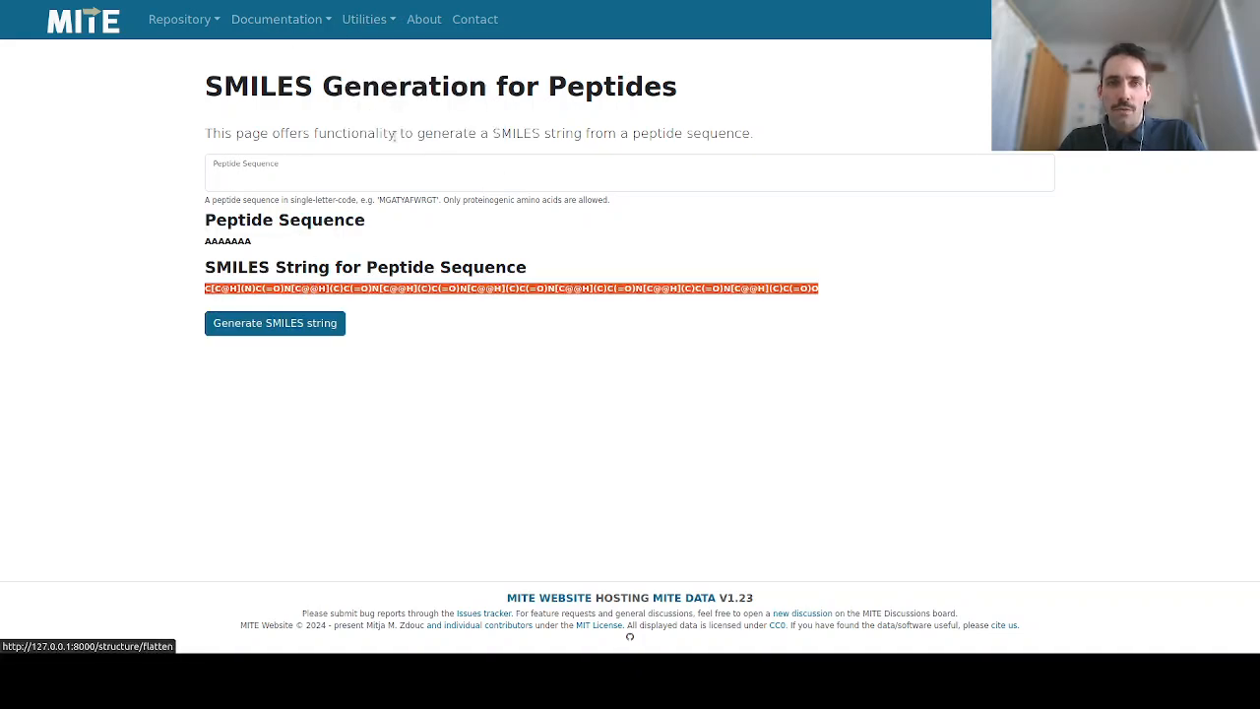
left_click(372, 169)
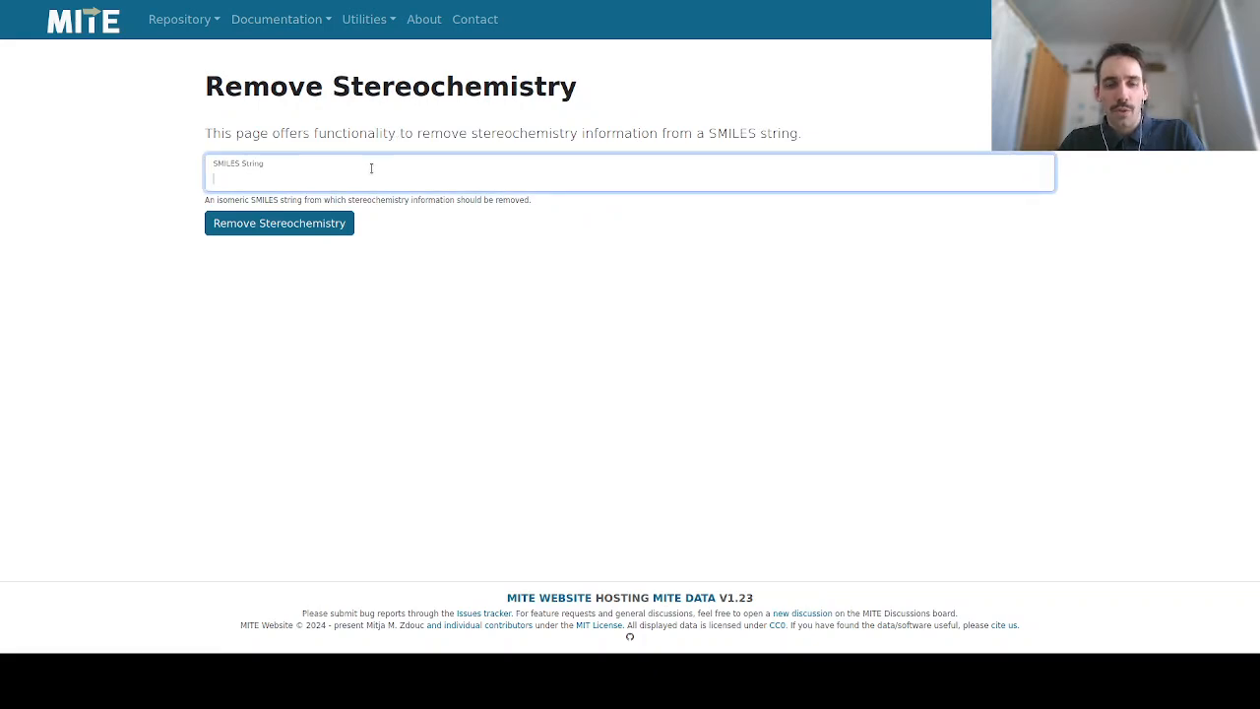
key("ctrl+v")
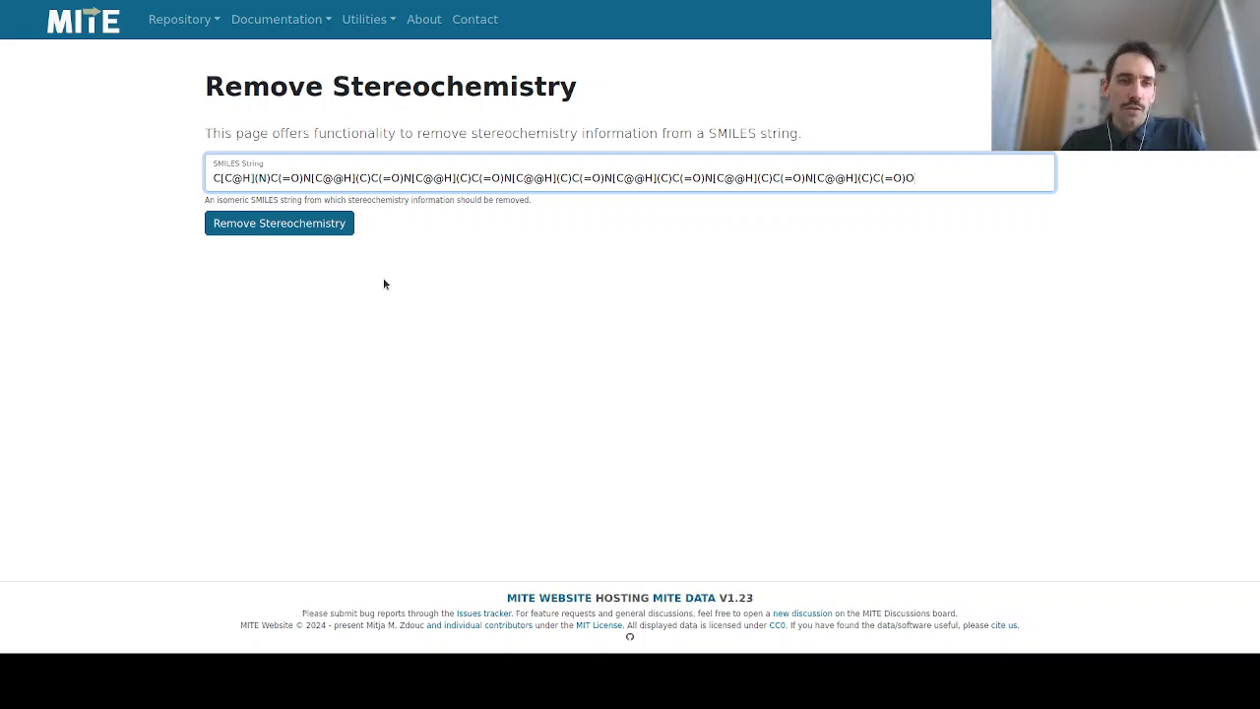
left_click(286, 224)
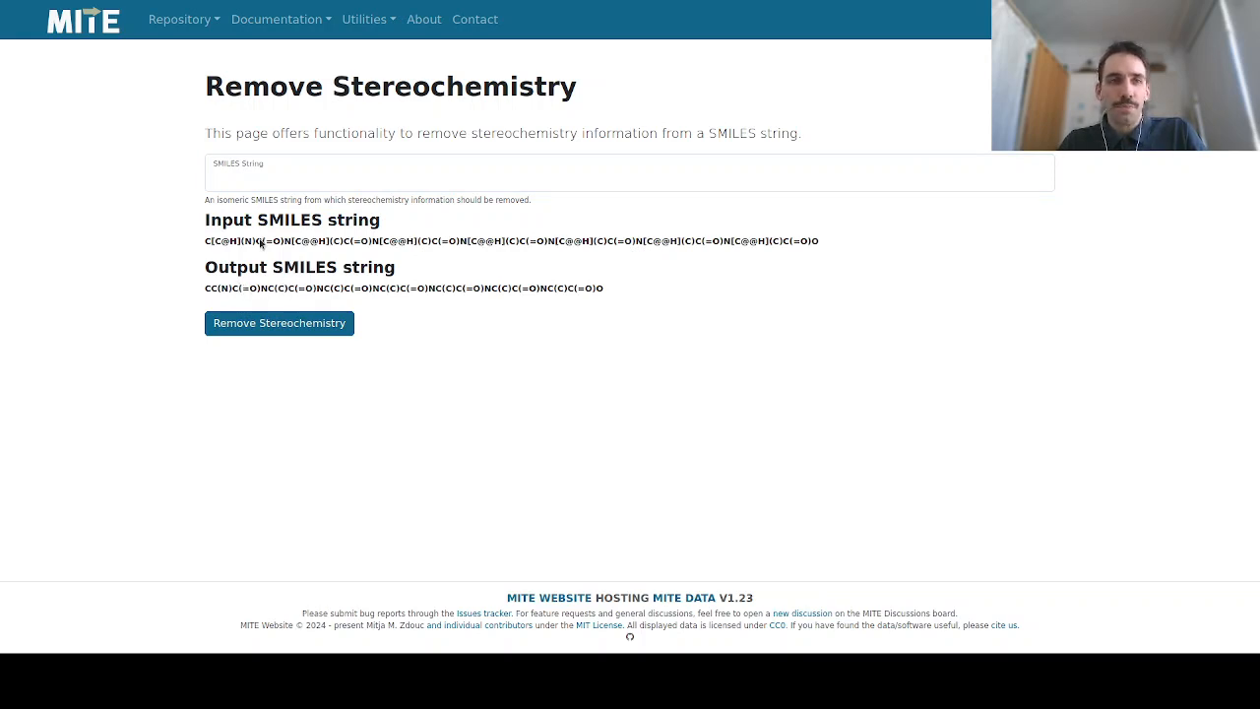
Open the utility for testing a reaction and look over the available MITE documentation resources
left_click(354, 20)
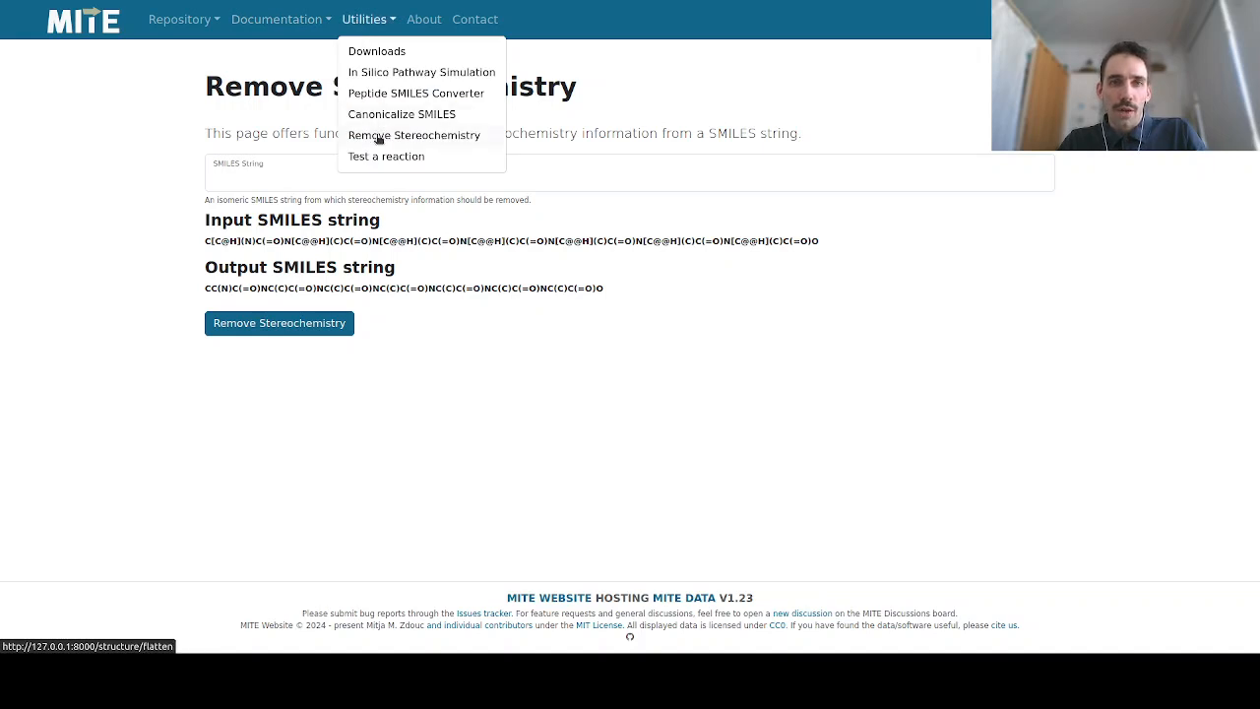
left_click(375, 154)
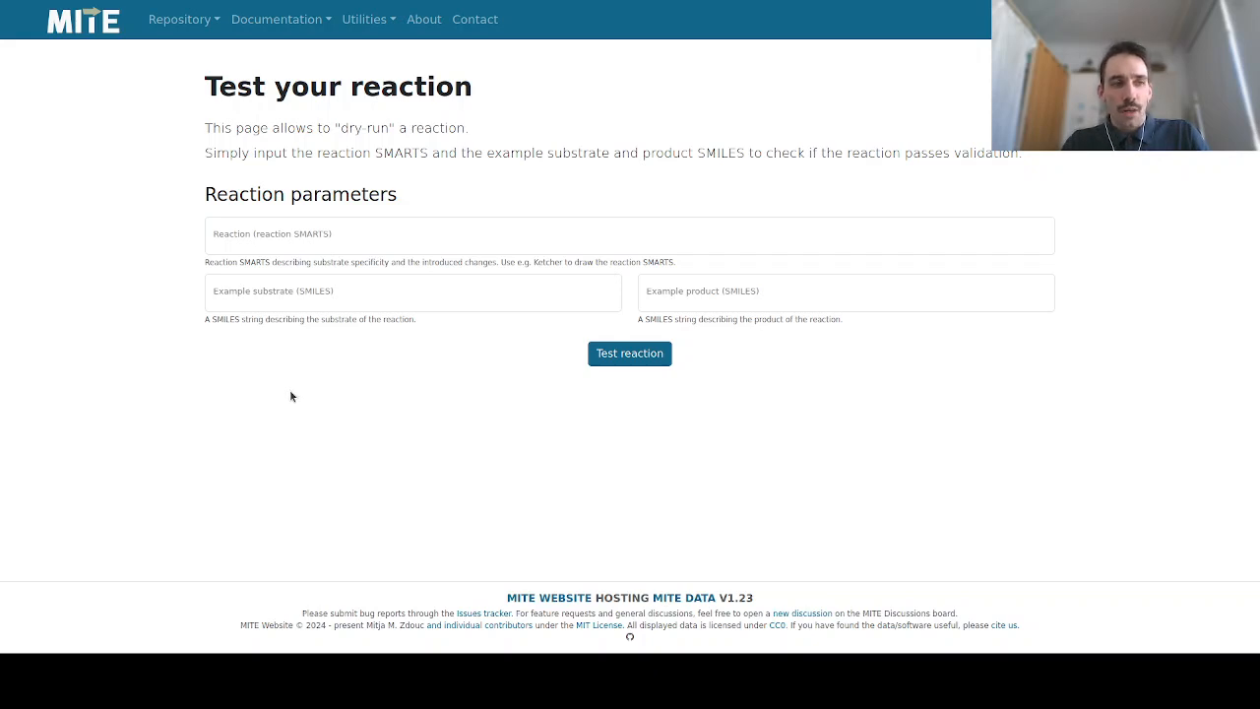
left_click(287, 21)
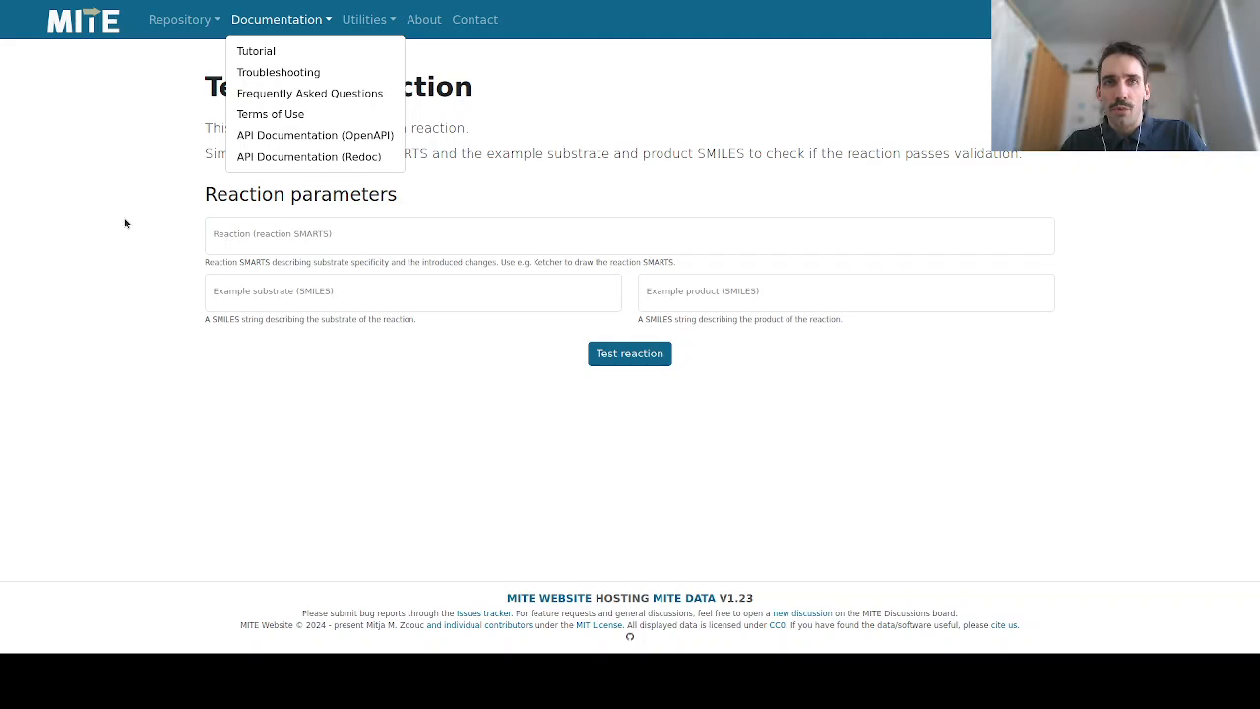
left_click(106, 269)
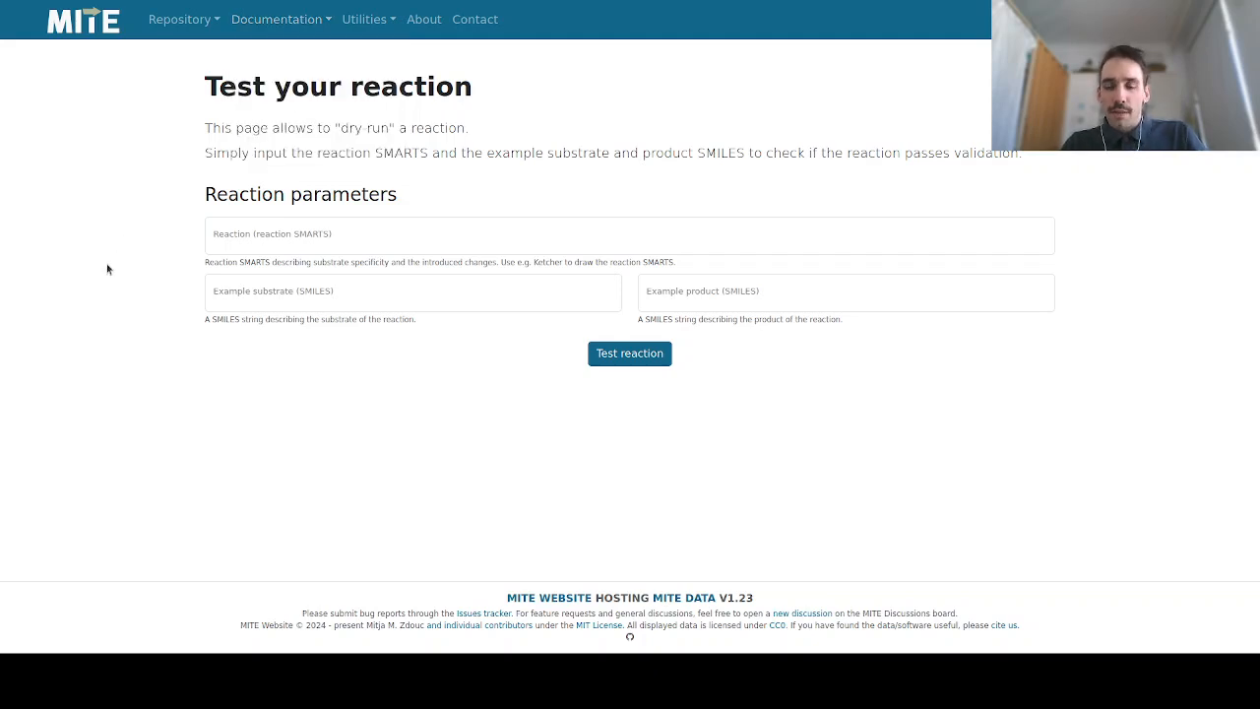